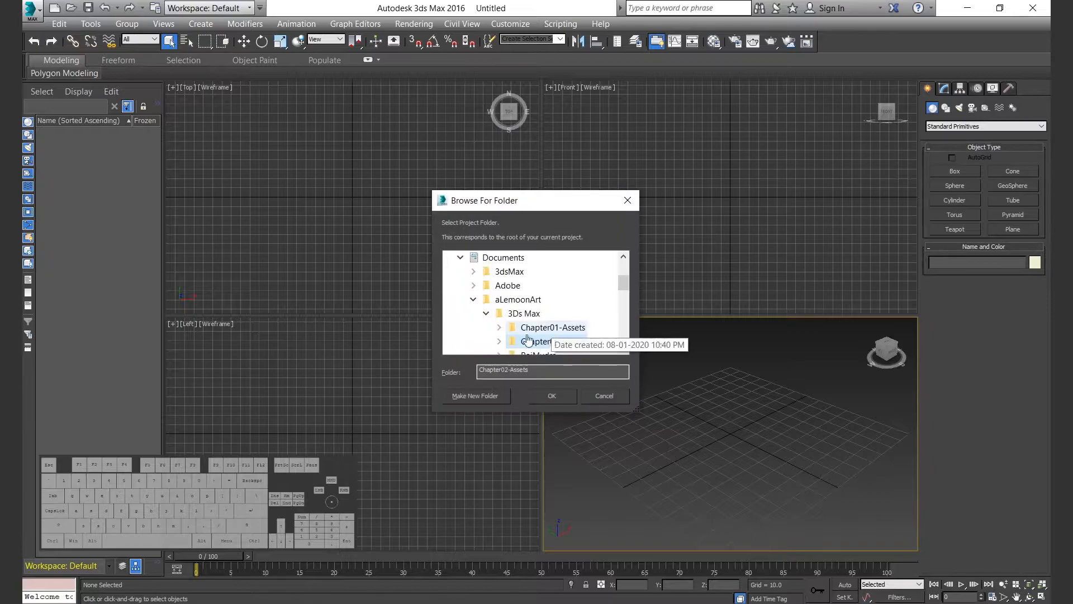
# Set the project folder to Chapter02-Assets and save the scene as LowPoly_Hammer_01
pyautogui.click(551, 396)
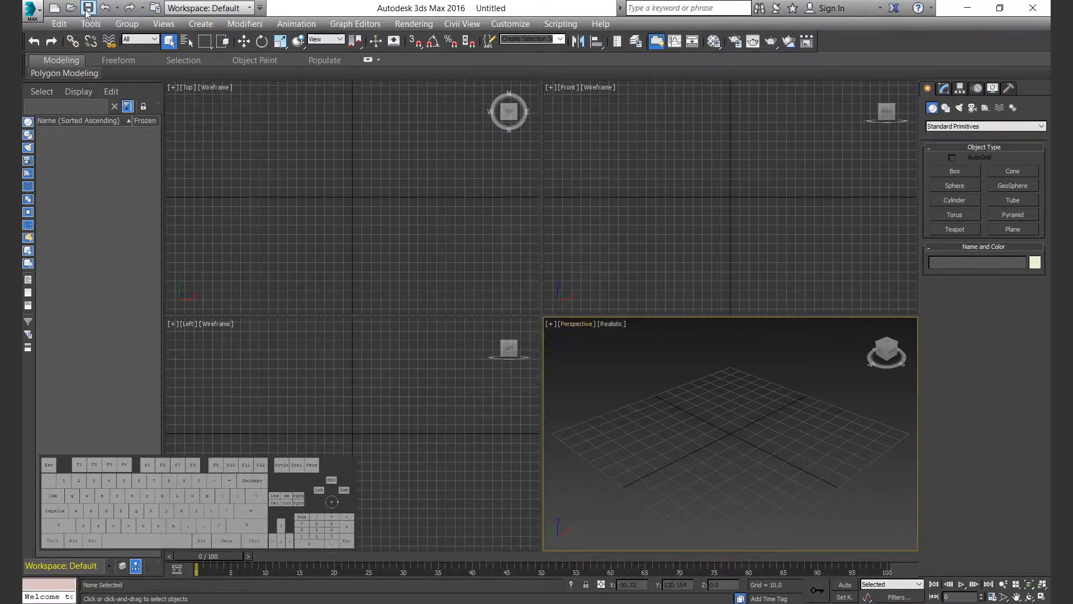
pyautogui.click(88, 8)
pyautogui.write('LowPoly')
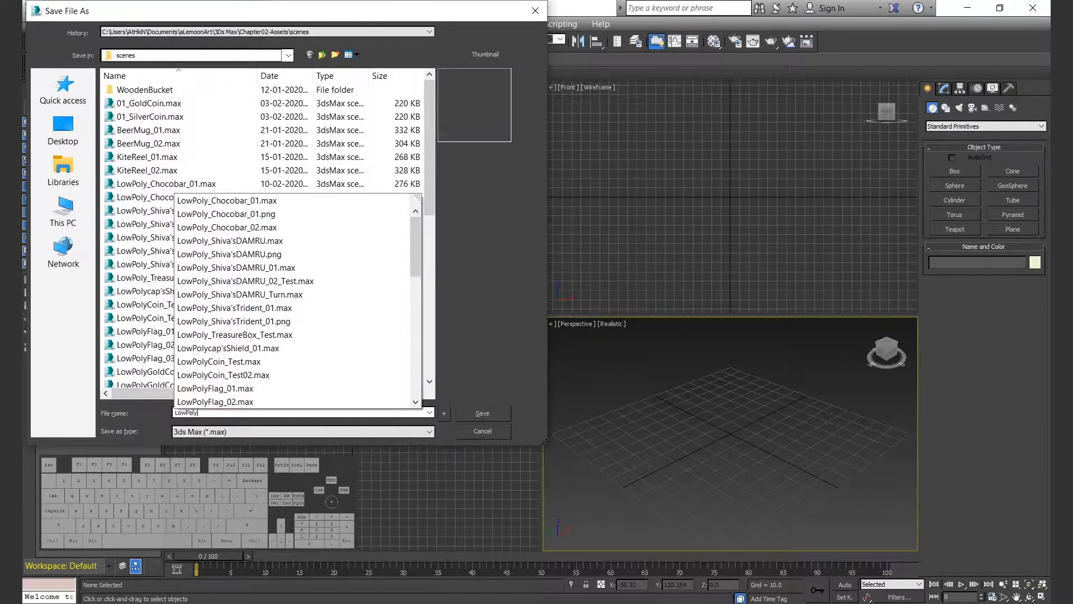
pyautogui.write('_Hammer_01')
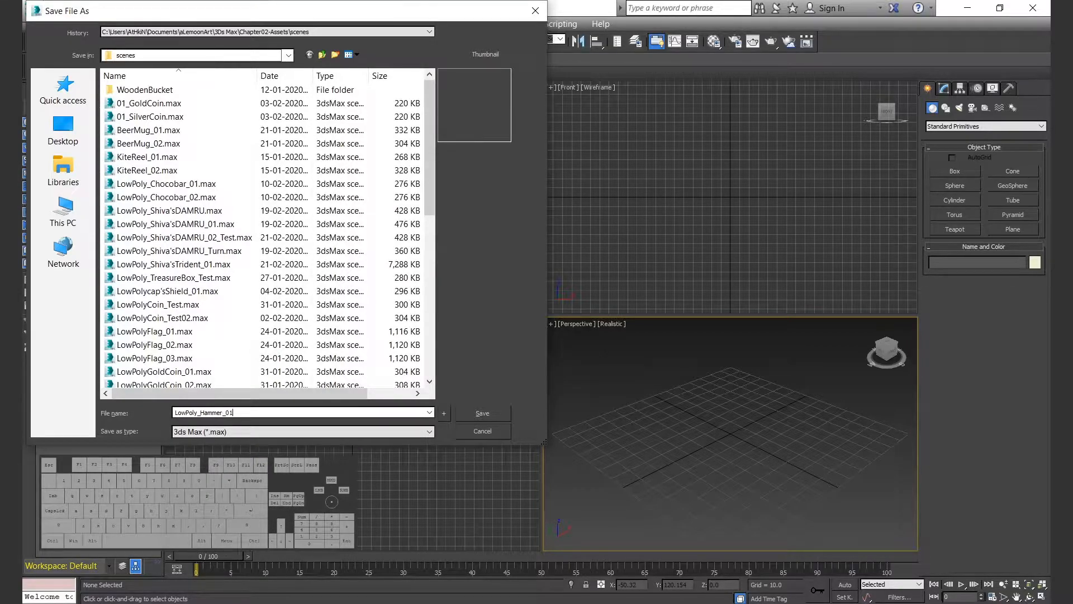
pyautogui.click(483, 413)
# Create a box about 17 × 20 × 14 near the grid centre in the maximized Perspective view and name it Hammer
pyautogui.hotkey('alt', 'w')
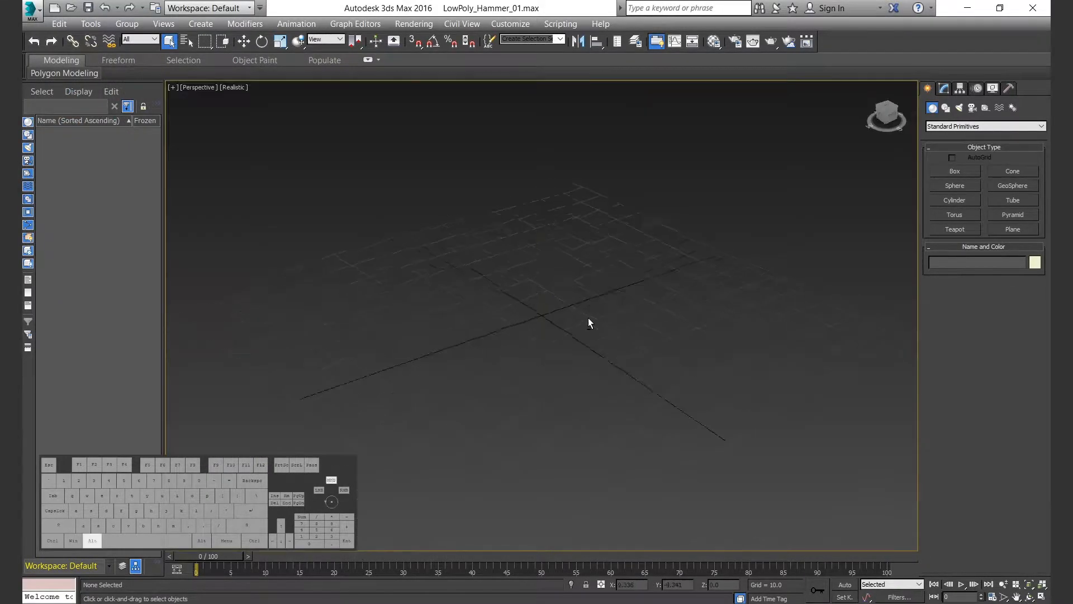
pyautogui.click(953, 172)
pyautogui.moveTo(550, 331); pyautogui.dragTo(542, 373)
pyautogui.click(550, 320)
pyautogui.rightClick(550, 319)
pyautogui.press('w')
pyautogui.click(944, 88)
pyautogui.doubleClick(951, 105)
pyautogui.write('Hammer')
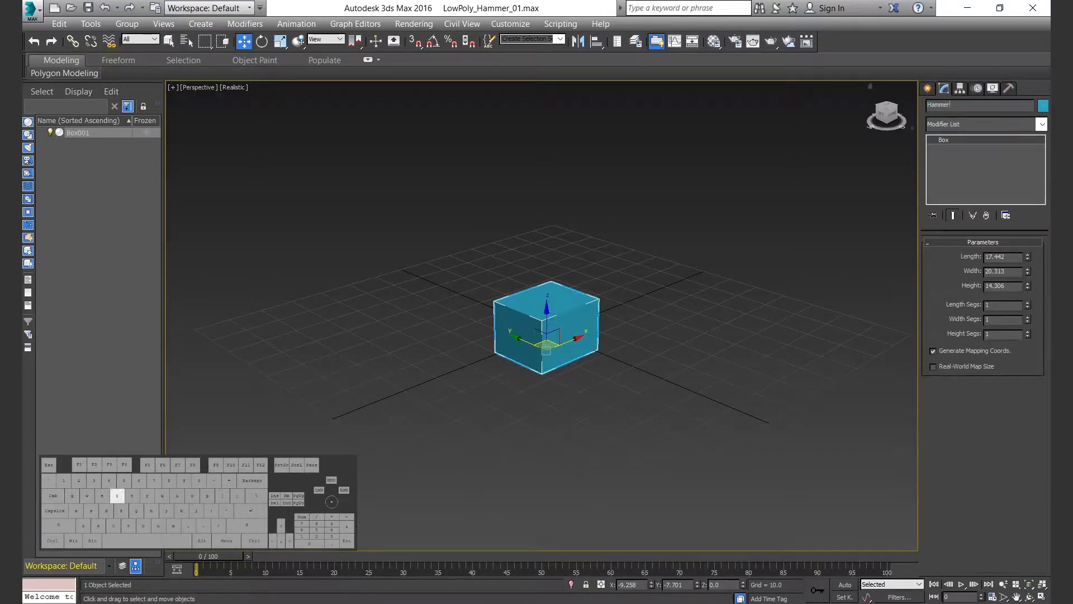
# Change the box's object colour to light pink and reset its X and Y position to 0
pyautogui.click(1043, 106)
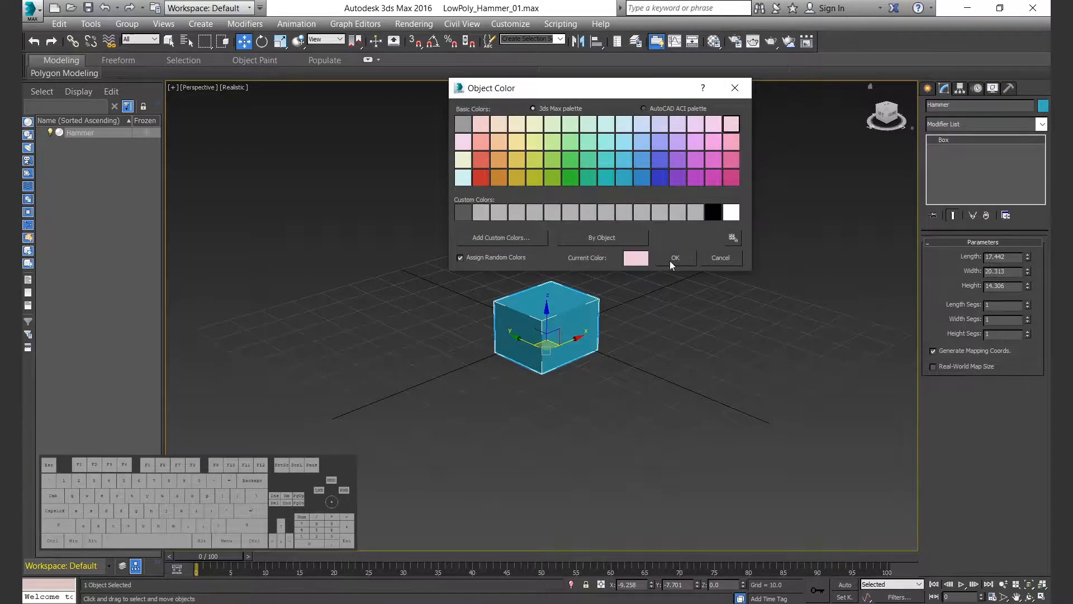
pyautogui.click(674, 258)
pyautogui.keyDown('alt'); pyautogui.moveTo(545, 317); pyautogui.dragTo(619, 334, button='middle'); pyautogui.keyUp('alt')
pyautogui.rightClick(652, 586)
pyautogui.rightClick(698, 586)
pyautogui.click(716, 341)
# Turn on the edged faces display for the Perspective view
pyautogui.keyDown('alt'); pyautogui.moveTo(688, 358); pyautogui.dragTo(612, 411, button='middle'); pyautogui.keyUp('alt')
pyautogui.click(583, 330)
pyautogui.press('F4')
pyautogui.click(648, 358)
pyautogui.click(584, 328)
# Set the box's length to 25, width to 45 and height to 25
pyautogui.moveTo(1006, 257); pyautogui.dragTo(944, 260)
pyautogui.write('25')
pyautogui.press('Tab')
pyautogui.write('45')
pyautogui.press('Tab')
pyautogui.write('25')
pyautogui.press('Return')
pyautogui.click(817, 247)
pyautogui.keyDown('alt'); pyautogui.moveTo(721, 358); pyautogui.dragTo(655, 358, button='middle'); pyautogui.keyUp('alt')
pyautogui.click(593, 338)
pyautogui.moveTo(577, 325); pyautogui.dragTo(576, 236)
pyautogui.hotkey('ctrl', 'z')
pyautogui.hotkey('ctrl', 'z')
pyautogui.click(593, 295)
# Add an Edit Poly modifier to the Hammer box and switch to edge editing
pyautogui.keyDown('alt'); pyautogui.moveTo(554, 401); pyautogui.dragTo(599, 311, button='middle'); pyautogui.keyUp('alt')
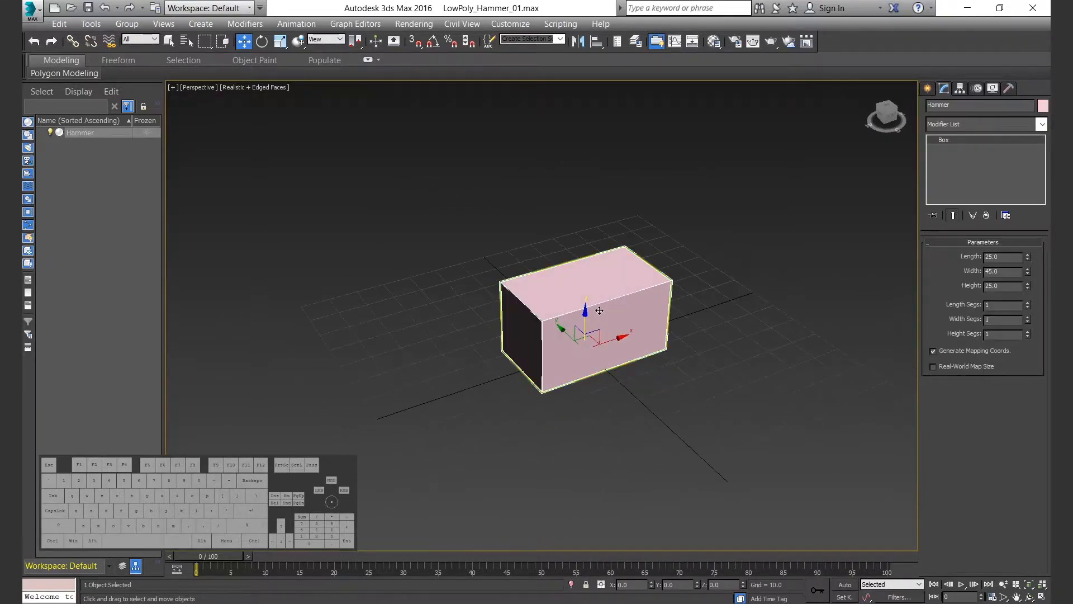
pyautogui.click(990, 124)
pyautogui.scroll(-5, 989, 134)
pyautogui.click(956, 172)
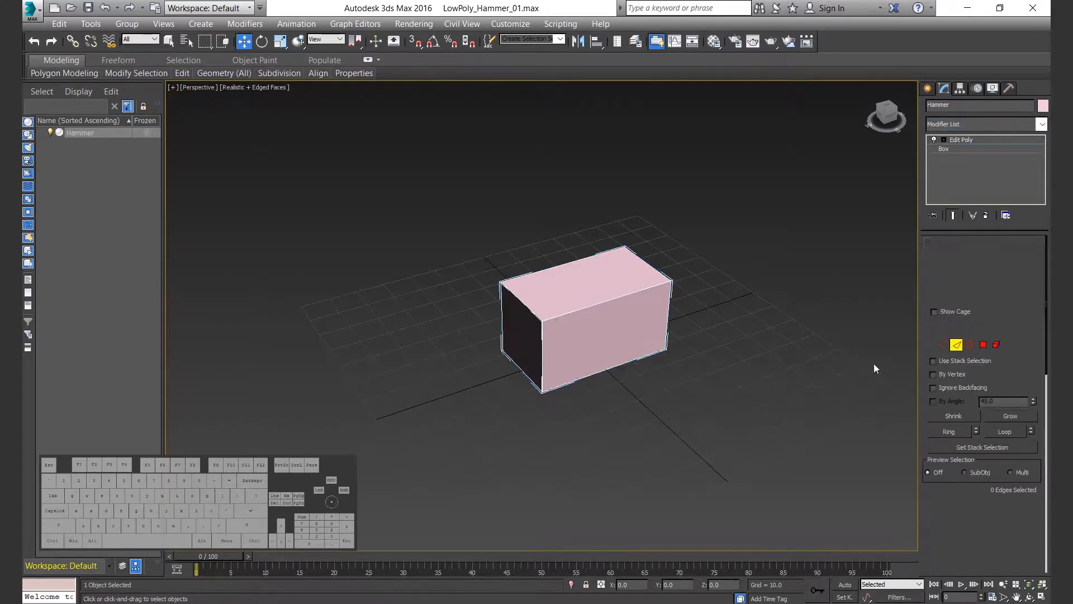
# Select all twelve edges of the box and chamfer them
pyautogui.keyDown('alt'); pyautogui.moveTo(700, 337); pyautogui.dragTo(570, 338, button='middle'); pyautogui.keyUp('alt')
pyautogui.moveTo(492, 246); pyautogui.dragTo(710, 397)
pyautogui.press('z')
pyautogui.keyDown('alt'); pyautogui.moveTo(710, 397); pyautogui.dragTo(568, 307, button='middle'); pyautogui.keyUp('alt')
pyautogui.rightClick(568, 307)
pyautogui.click(447, 396)
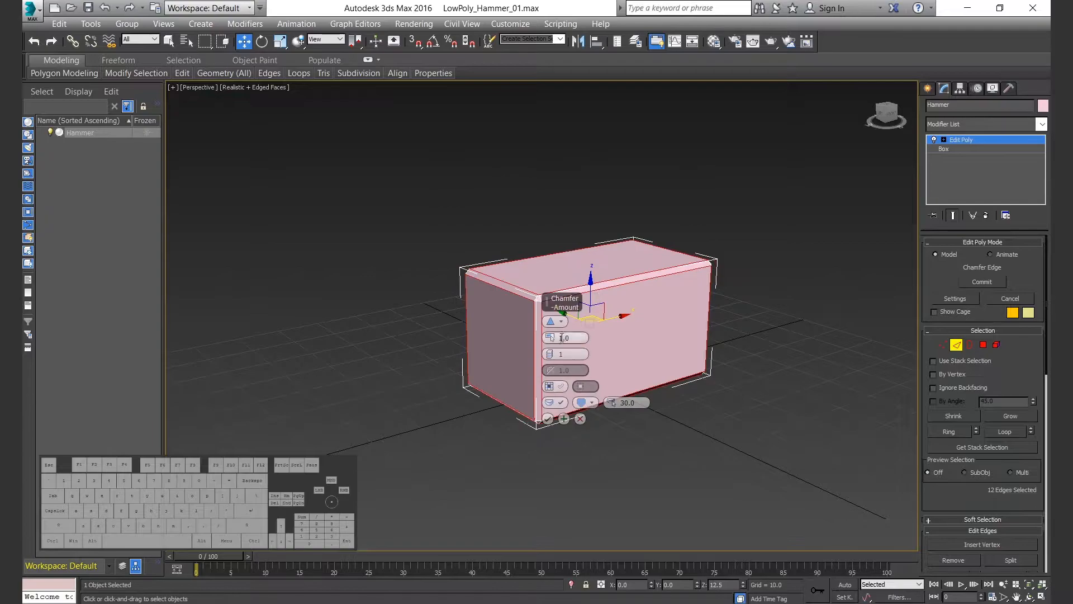
pyautogui.click(548, 419)
# Connect the box's lengthwise edges with 2 segments, spread apart toward the two ends
pyautogui.keyDown('alt'); pyautogui.moveTo(548, 419); pyautogui.dragTo(763, 434, button='middle'); pyautogui.keyUp('alt')
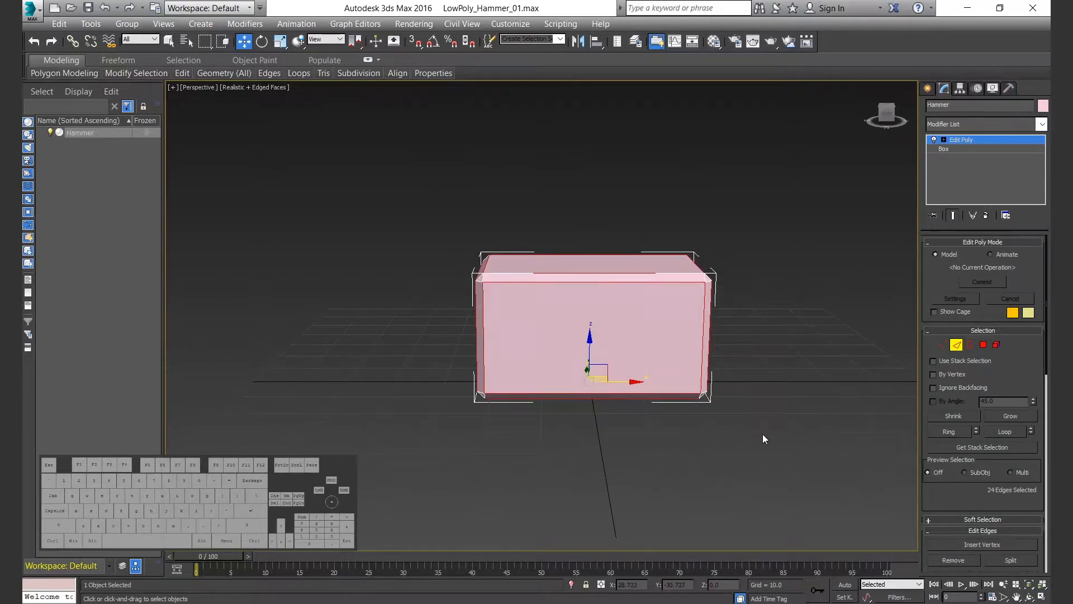
pyautogui.moveTo(558, 191); pyautogui.dragTo(601, 525)
pyautogui.keyDown('alt'); pyautogui.moveTo(600, 525); pyautogui.dragTo(597, 279, button='middle'); pyautogui.keyUp('alt')
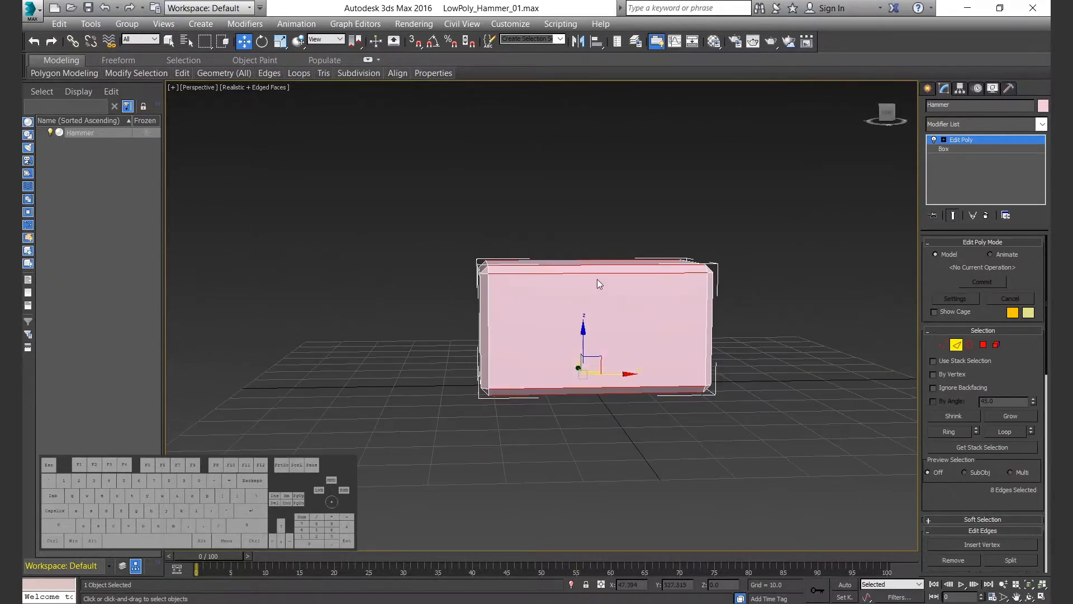
pyautogui.rightClick(560, 286)
pyautogui.click(434, 333)
pyautogui.keyDown('alt'); pyautogui.moveTo(503, 347); pyautogui.dragTo(530, 383, button='middle'); pyautogui.keyUp('alt')
pyautogui.click(551, 319)
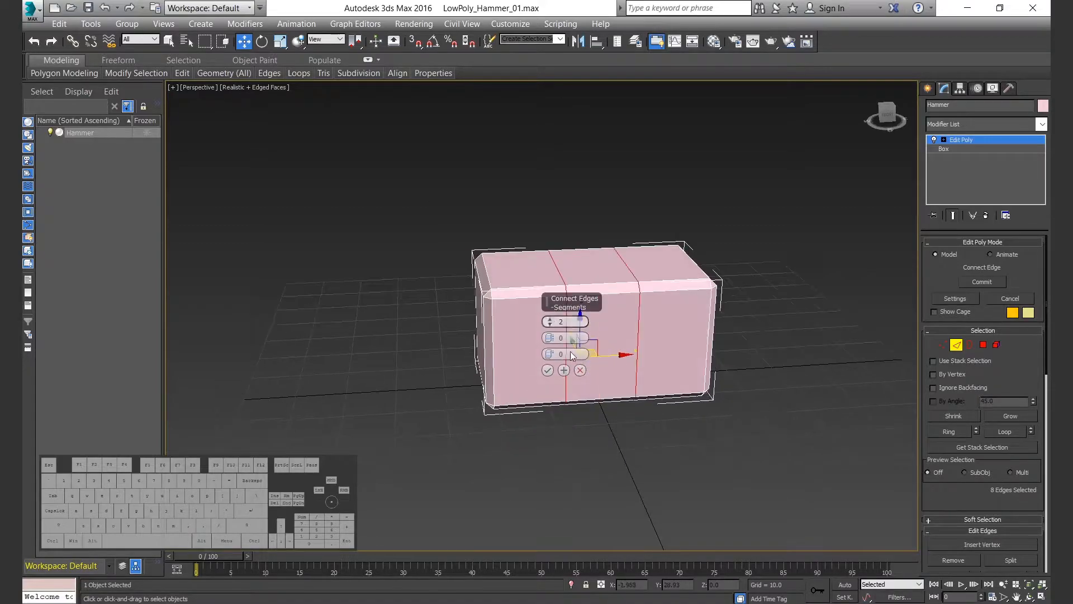
pyautogui.moveTo(548, 302); pyautogui.dragTo(549, 283)
pyautogui.click(547, 371)
# Chamfer the two new edge loops by an amount of 3
pyautogui.keyDown('alt'); pyautogui.moveTo(552, 381); pyautogui.dragTo(546, 344, button='middle'); pyautogui.keyUp('alt')
pyautogui.rightClick(545, 337)
pyautogui.click(429, 422)
pyautogui.moveTo(576, 338); pyautogui.dragTo(498, 341)
pyautogui.write('3')
pyautogui.press('Return')
pyautogui.click(547, 419)
# Check the placement of the chamfered edge loops in the Front and Perspective views
pyautogui.hotkey('alt', 'w')
pyautogui.hotkey('alt', 'w')
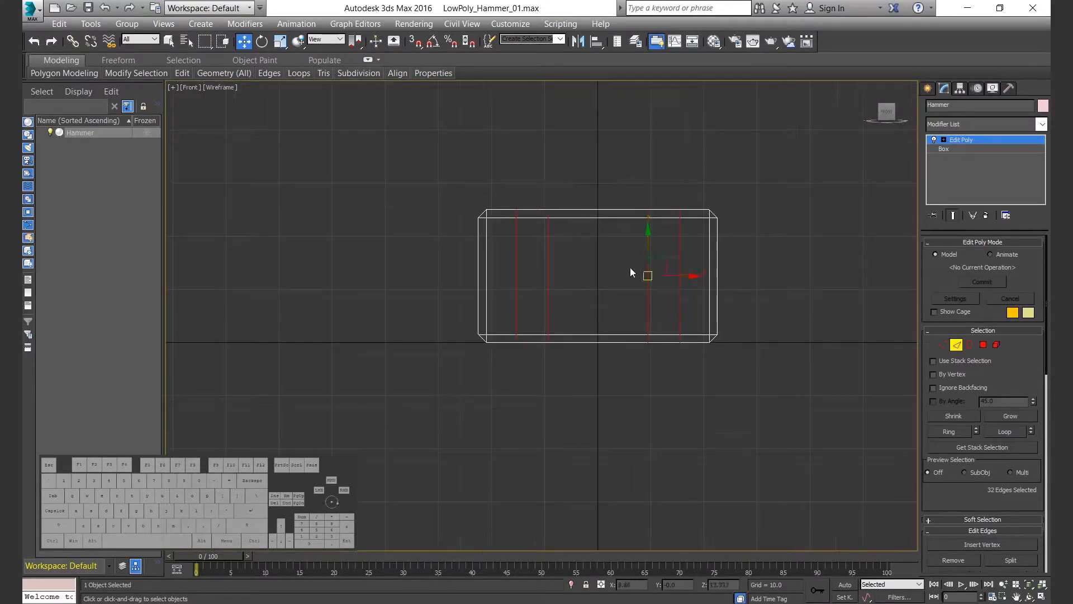
pyautogui.hotkey('alt', 'w')
pyautogui.hotkey('alt', 'w')
pyautogui.scroll(3, 606, 397)
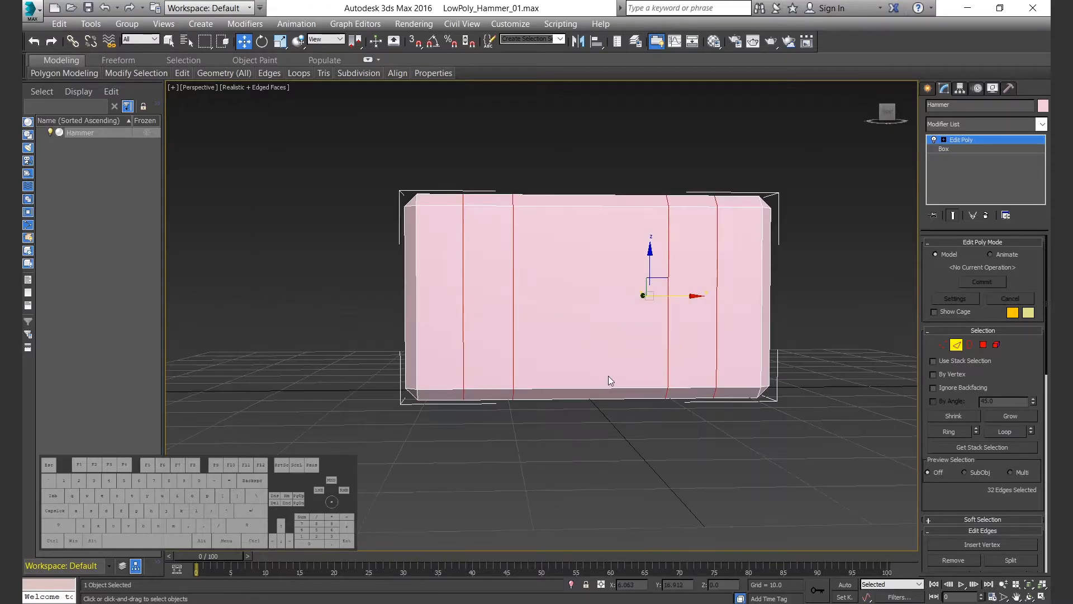
pyautogui.press('r')
pyautogui.scroll(-5, 608, 376)
pyautogui.keyDown('alt'); pyautogui.moveTo(615, 386); pyautogui.dragTo(666, 447, button='middle'); pyautogui.keyUp('alt')
pyautogui.hotkey('alt', 'w')
pyautogui.click(676, 275)
pyautogui.scroll(5, 707, 252)
# Select the two polygon loops that run around the box between the chamfered edge pairs
pyautogui.click(982, 346)
pyautogui.click(573, 356)
pyautogui.hotkey('alt', 'w')
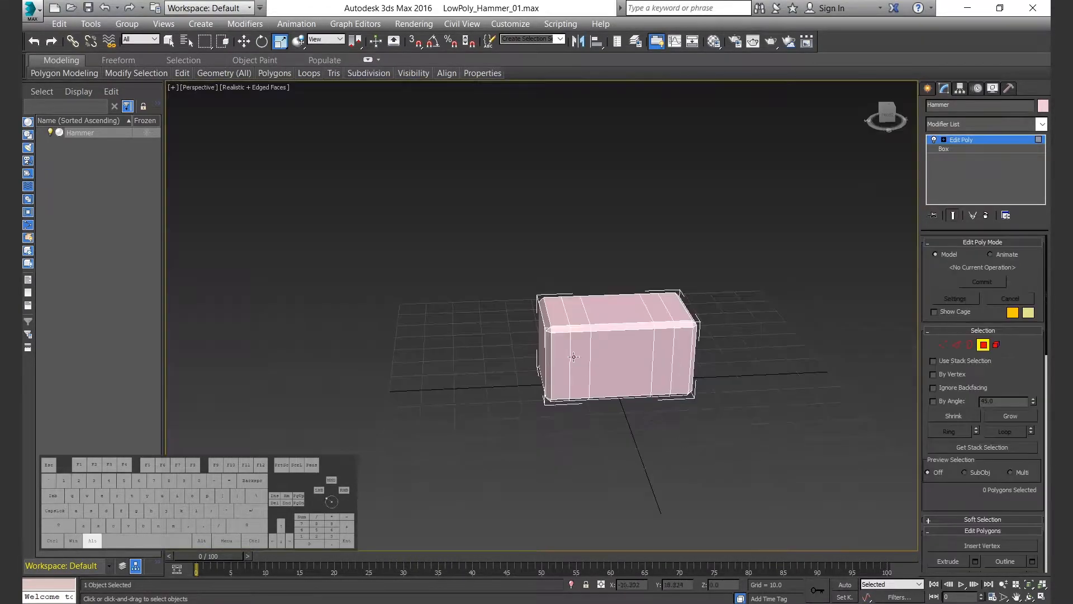
pyautogui.scroll(5, 582, 330)
pyautogui.click(585, 363)
pyautogui.keyDown('shift'); pyautogui.click(583, 343); pyautogui.keyUp('shift')
pyautogui.press('w')
pyautogui.keyDown('ctrl'); pyautogui.click(789, 358); pyautogui.keyUp('ctrl')
pyautogui.keyDown('shift'); pyautogui.click(790, 343); pyautogui.keyUp('shift')
# Extrude the two selected polygon loops outward by Local Normal with a height of 1
pyautogui.keyDown('alt'); pyautogui.moveTo(789, 342); pyautogui.dragTo(759, 364, button='middle'); pyautogui.keyUp('alt')
pyautogui.rightClick(759, 365)
pyautogui.click(639, 407)
pyautogui.click(554, 321)
pyautogui.click(593, 342)
pyautogui.keyDown('alt'); pyautogui.moveTo(547, 350); pyautogui.dragTo(572, 339, button='middle'); pyautogui.keyUp('alt')
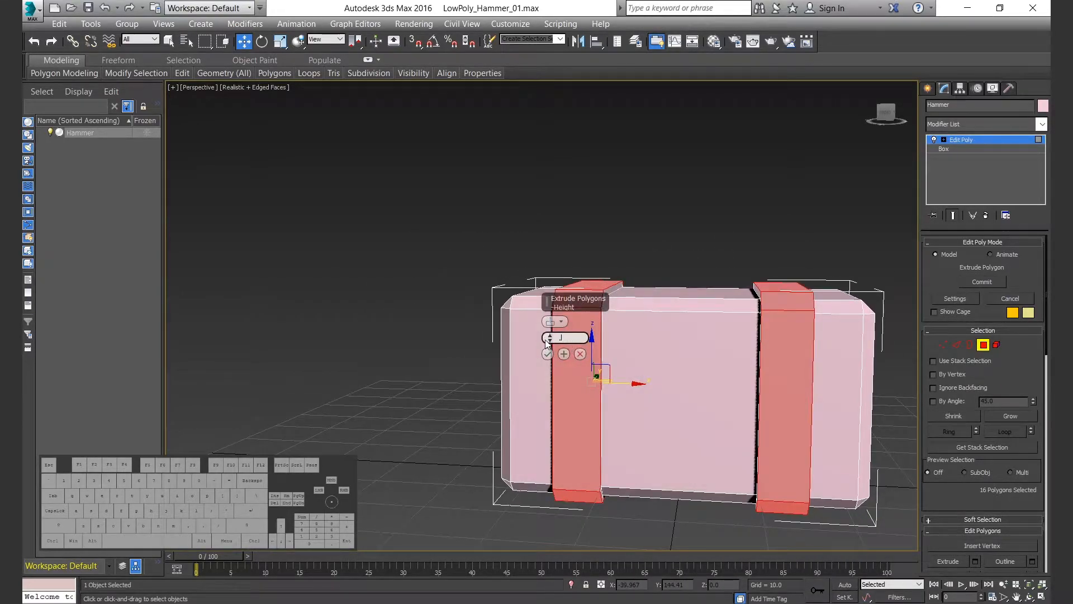
pyautogui.click(548, 354)
# Scale the two extruded bands to about 88% along X in the Front view to taper their sides
pyautogui.hotkey('alt', 'w')
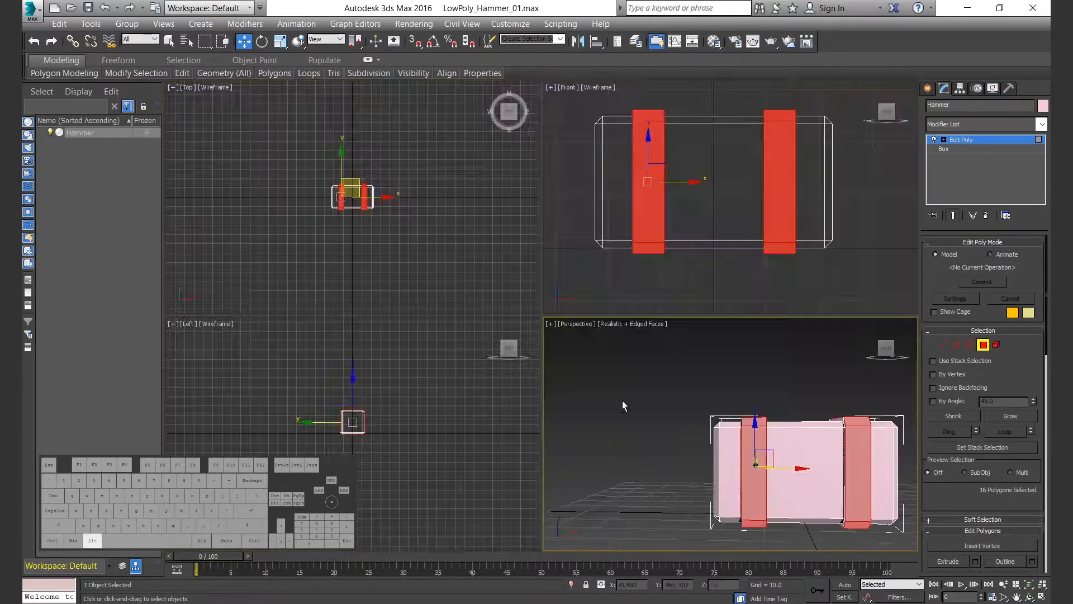
pyautogui.hotkey('alt', 'w')
pyautogui.press('r')
pyautogui.moveTo(431, 285); pyautogui.dragTo(420, 286)
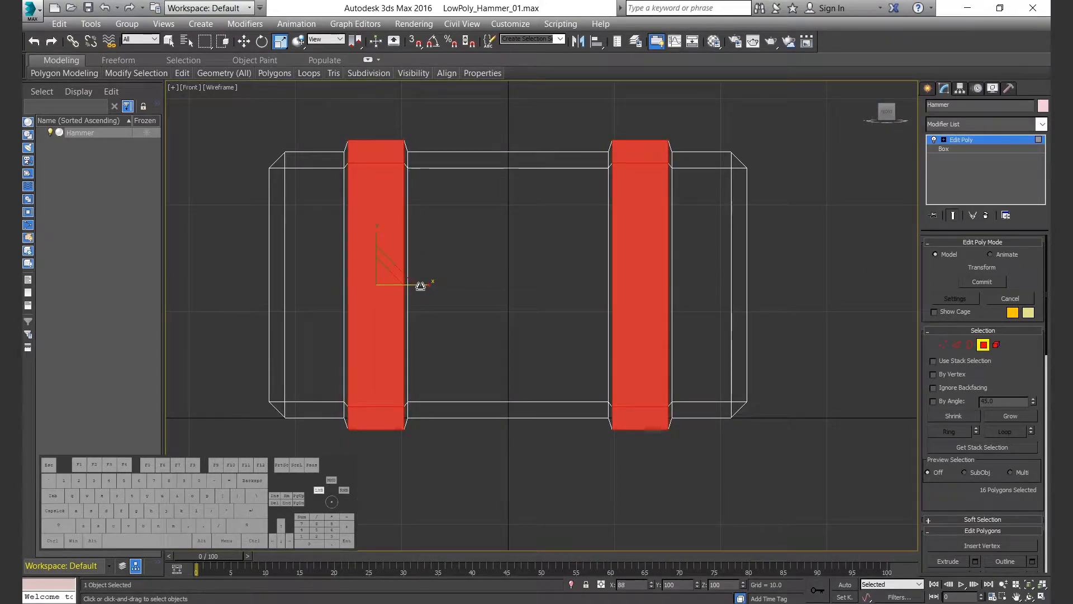
# Move the vertices of the left band to X -12 and those of the right band to X 12
pyautogui.press('w')
pyautogui.press('1')
pyautogui.moveTo(451, 448); pyautogui.dragTo(449, 450)
pyautogui.write('-12')
pyautogui.press('Return')
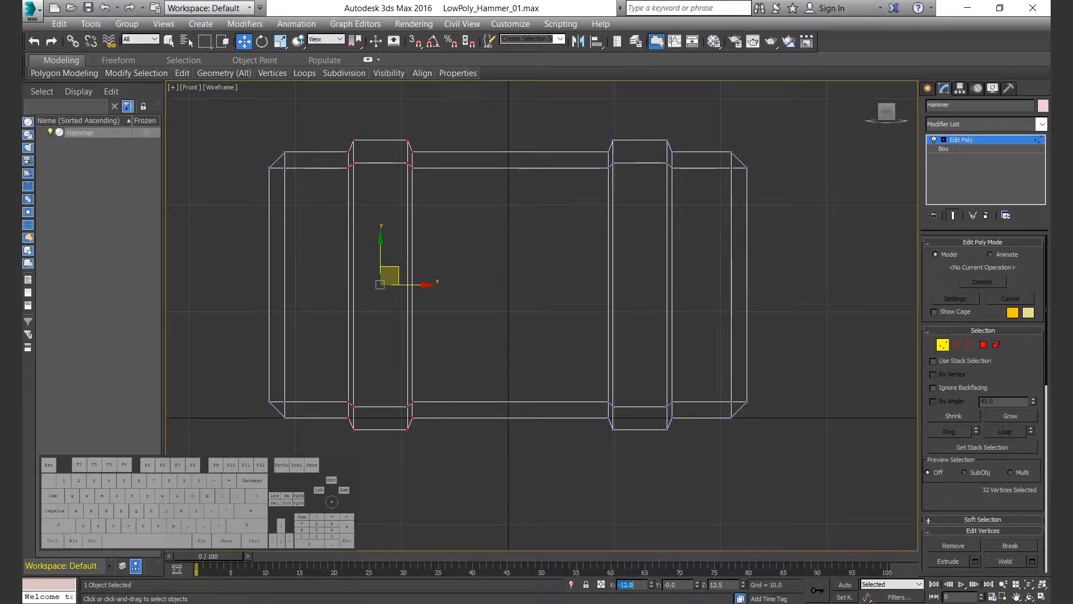
pyautogui.moveTo(707, 424); pyautogui.dragTo(705, 414)
pyautogui.write('12')
pyautogui.press('Return')
pyautogui.click(501, 485)
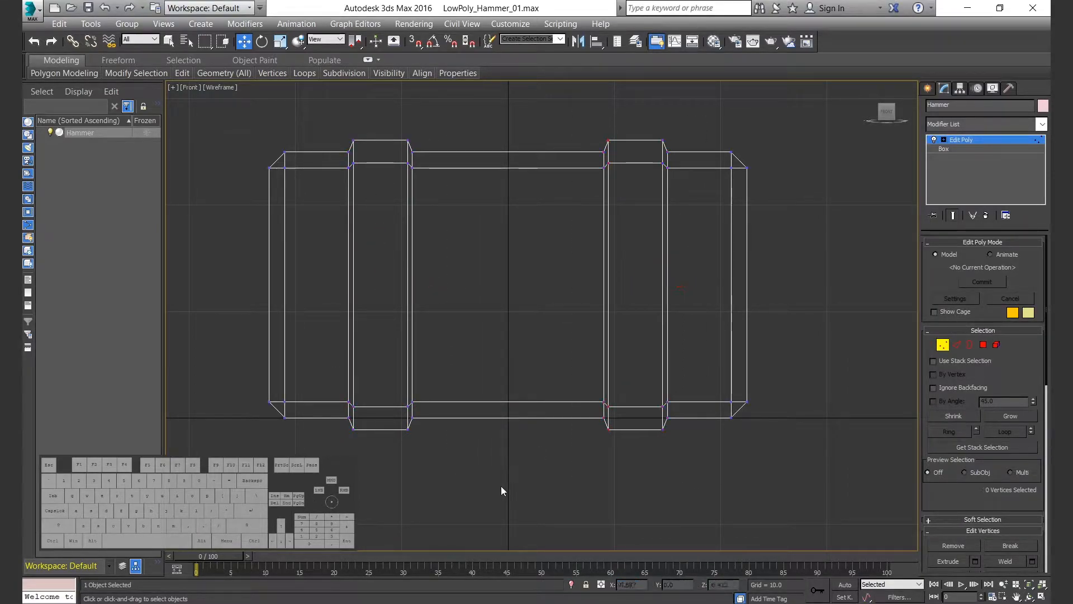
# Select the whole hammer head element, clear all its smoothing groups and set its material ID to 1
pyautogui.hotkey('alt', 'w')
pyautogui.middleClick(755, 505)
pyautogui.hotkey('alt', 'w')
pyautogui.keyDown('alt'); pyautogui.moveTo(705, 374); pyautogui.dragTo(671, 391, button='middle'); pyautogui.keyUp('alt')
pyautogui.press('1')
pyautogui.click(996, 345)
pyautogui.scroll(-8, 998, 480)
pyautogui.scroll(-1, 998, 472)
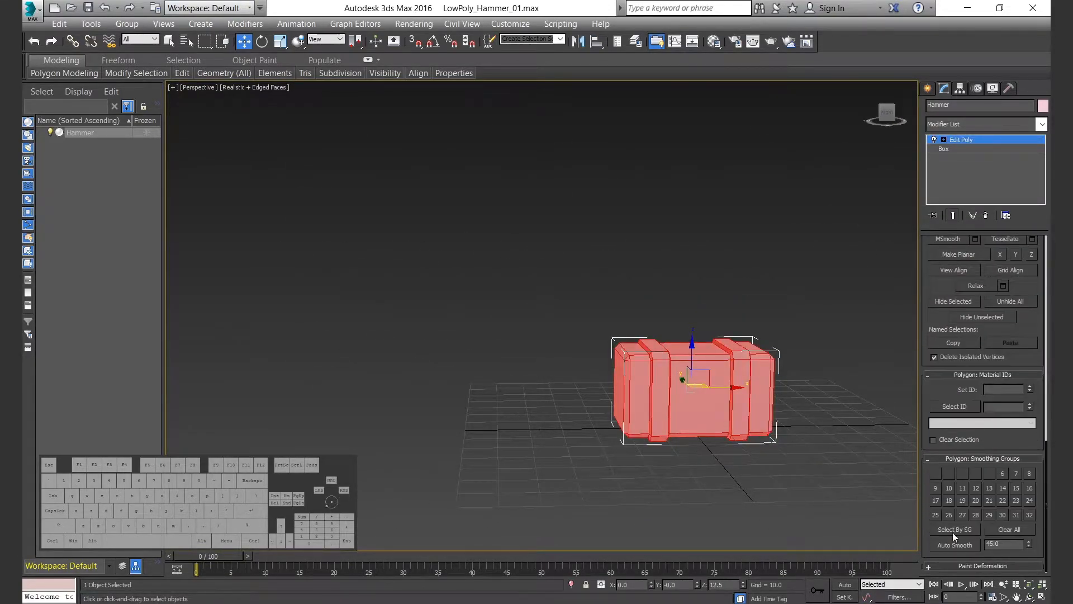
pyautogui.keyDown('alt'); pyautogui.moveTo(853, 491); pyautogui.dragTo(853, 502, button='middle'); pyautogui.keyUp('alt')
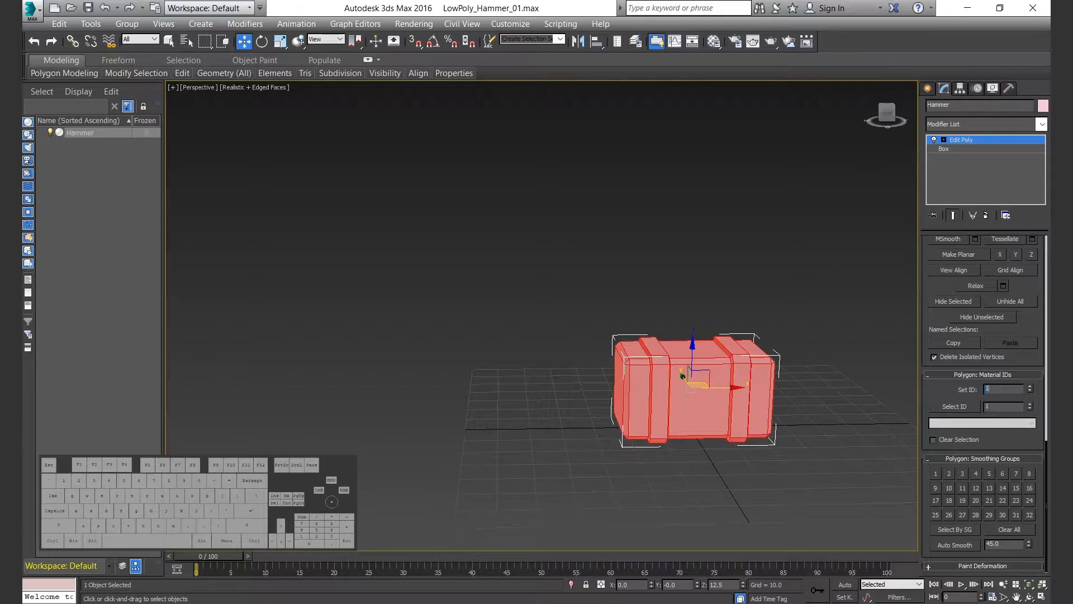
pyautogui.scroll(6, 764, 375)
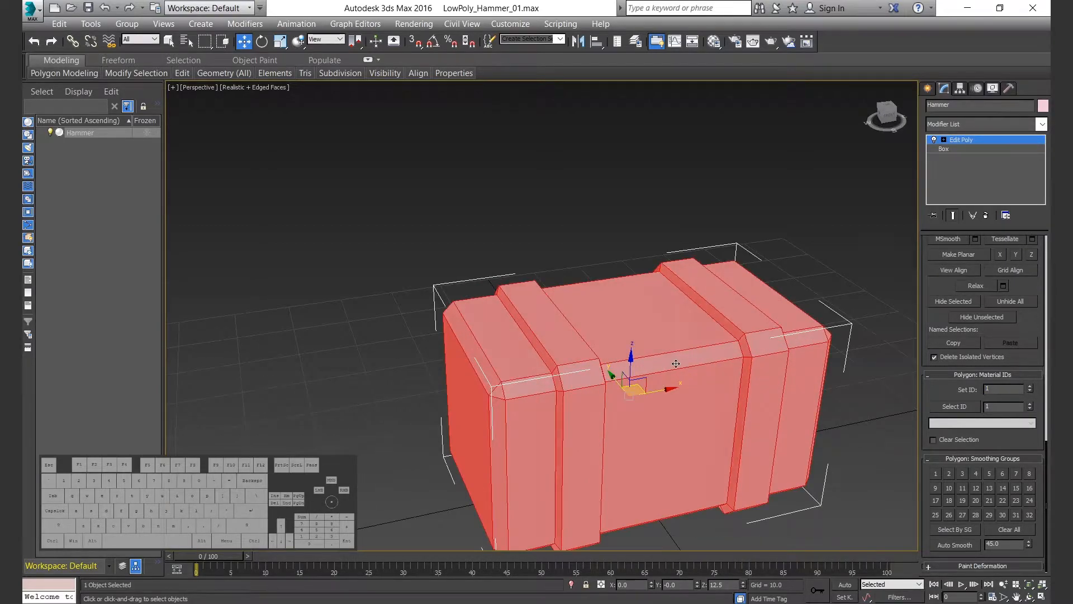
pyautogui.press('4')
pyautogui.click(699, 359)
pyautogui.keyDown('shift'); pyautogui.click(583, 372); pyautogui.keyUp('shift')
pyautogui.keyDown('alt'); pyautogui.moveTo(583, 373); pyautogui.dragTo(572, 388, button='middle'); pyautogui.keyUp('alt')
pyautogui.keyDown('ctrl'); pyautogui.click(545, 441); pyautogui.keyUp('ctrl')
pyautogui.keyDown('alt'); pyautogui.moveTo(546, 442); pyautogui.dragTo(576, 431, button='middle'); pyautogui.keyUp('alt')
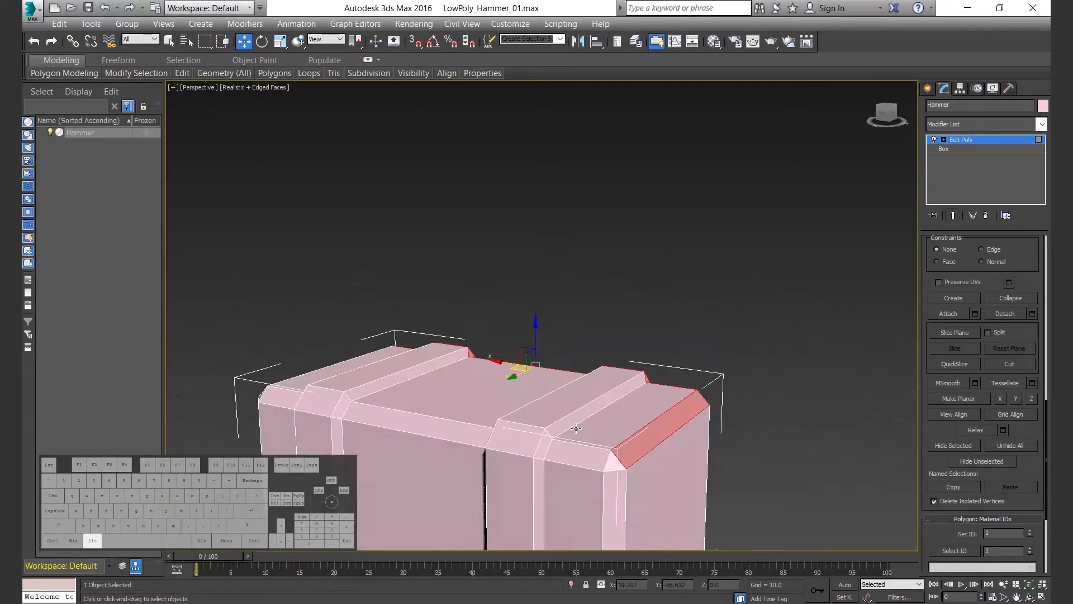
pyautogui.keyDown('ctrl'); pyautogui.click(577, 455); pyautogui.keyUp('ctrl')
pyautogui.keyDown('shift'); pyautogui.click(527, 446); pyautogui.keyUp('shift')
pyautogui.hotkey('ctrl', 'z')
pyautogui.click(774, 409)
# Select the chamfered polygons along the upper, lower, left and right borders of the hammer head in the Front view
pyautogui.hotkey('alt', 'w')
pyautogui.middleClick(588, 167)
pyautogui.hotkey('alt', 'w')
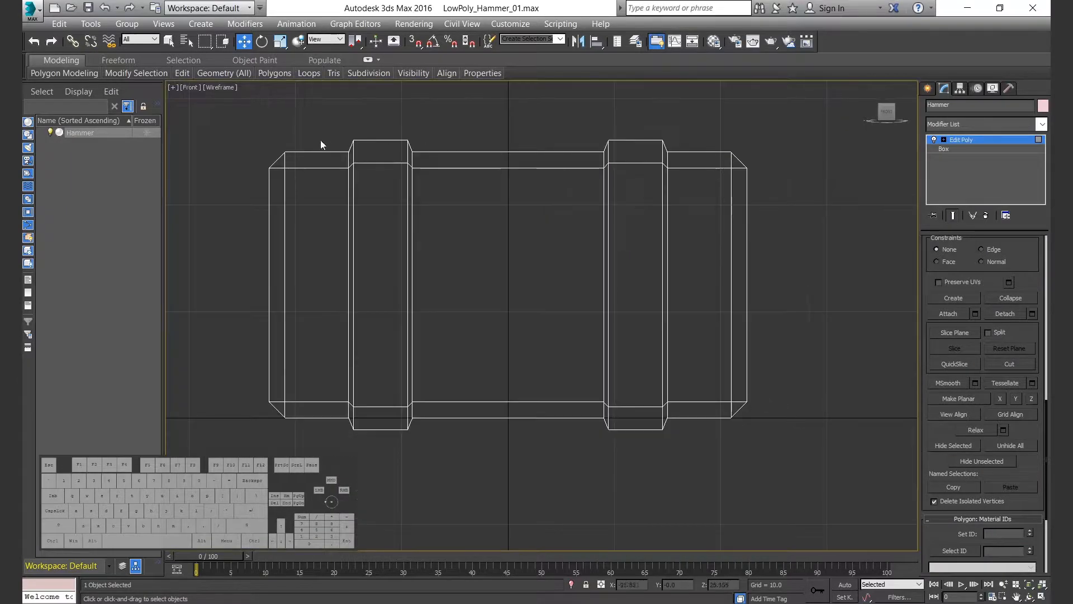
pyautogui.moveTo(409, 158); pyautogui.dragTo(643, 161)
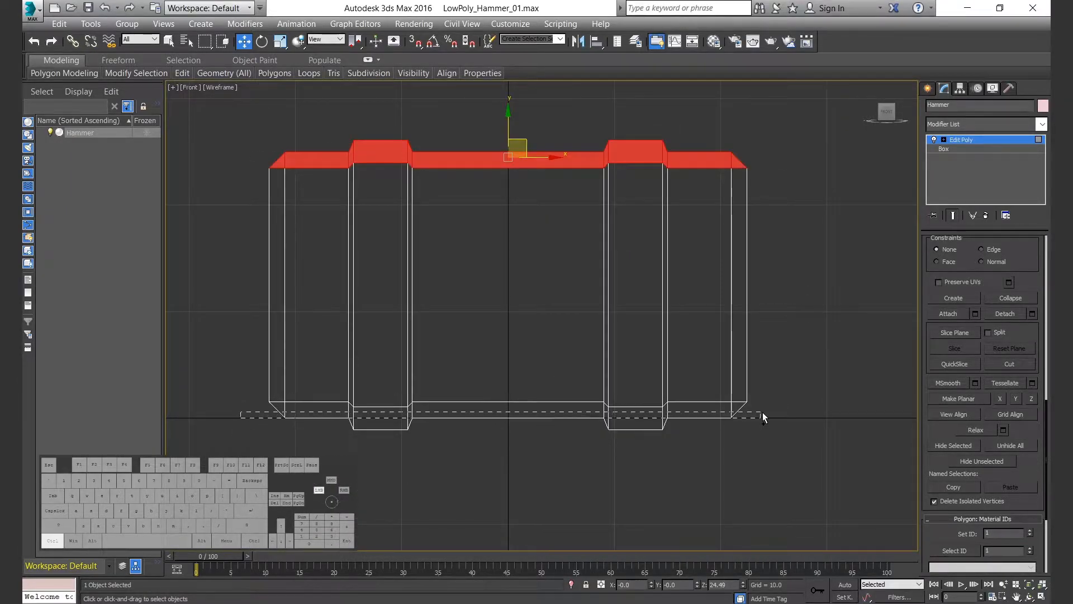
pyautogui.keyDown('ctrl'); pyautogui.moveTo(754, 410); pyautogui.dragTo(749, 383); pyautogui.keyUp('ctrl')
pyautogui.keyDown('ctrl'); pyautogui.moveTo(277, 244); pyautogui.dragTo(274, 434); pyautogui.keyUp('ctrl')
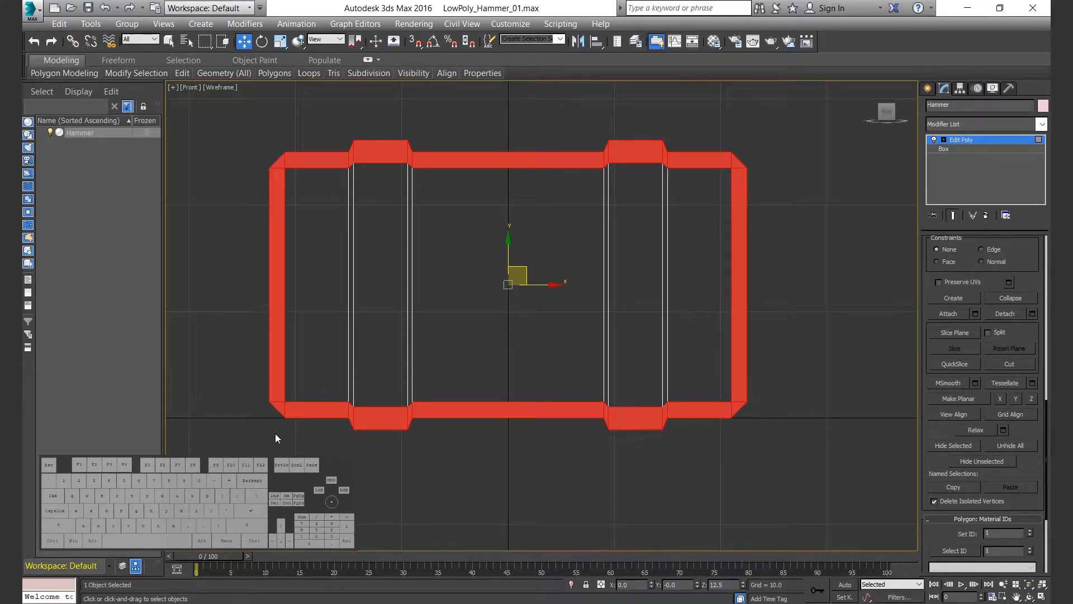
pyautogui.press('p')
pyautogui.keyDown('alt'); pyautogui.moveTo(451, 481); pyautogui.dragTo(449, 325, button='middle'); pyautogui.keyUp('alt')
pyautogui.press('Return')
# Select polygon loops on the hammer head and inspect the head from several angles
pyautogui.scroll(3, 622, 385)
pyautogui.keyDown('alt'); pyautogui.moveTo(622, 386); pyautogui.dragTo(425, 235, button='middle'); pyautogui.keyUp('alt')
pyautogui.click(424, 235)
pyautogui.keyDown('shift'); pyautogui.click(488, 301); pyautogui.keyUp('shift')
pyautogui.scroll(-3, 488, 302)
pyautogui.keyDown('alt'); pyautogui.moveTo(489, 302); pyautogui.dragTo(660, 302, button='middle'); pyautogui.keyUp('alt')
pyautogui.keyDown('ctrl'); pyautogui.click(700, 283); pyautogui.keyUp('ctrl')
pyautogui.scroll(5, 986, 381)
pyautogui.scroll(-10, 987, 381)
pyautogui.keyDown('alt'); pyautogui.moveTo(626, 319); pyautogui.dragTo(561, 310, button='middle'); pyautogui.keyUp('alt')
pyautogui.scroll(-3, 561, 310)
pyautogui.keyDown('alt'); pyautogui.moveTo(660, 310); pyautogui.dragTo(573, 315, button='middle'); pyautogui.keyUp('alt')
pyautogui.click(568, 429)
# Leave polygon editing and raise the hammer head above the grid to Z 50
pyautogui.scroll(3, 538, 369)
pyautogui.keyDown('alt'); pyautogui.moveTo(568, 430); pyautogui.dragTo(540, 385, button='middle'); pyautogui.keyUp('alt')
pyautogui.scroll(-3, 540, 385)
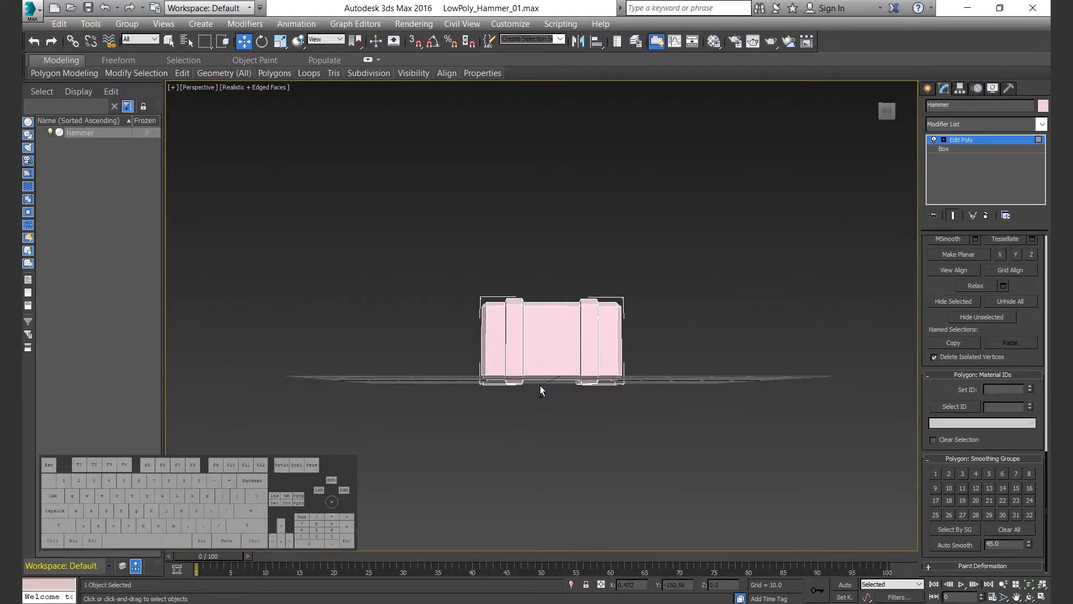
pyautogui.click(544, 400)
pyautogui.click(546, 358)
pyautogui.moveTo(547, 337); pyautogui.dragTo(545, 247)
pyautogui.doubleClick(719, 584)
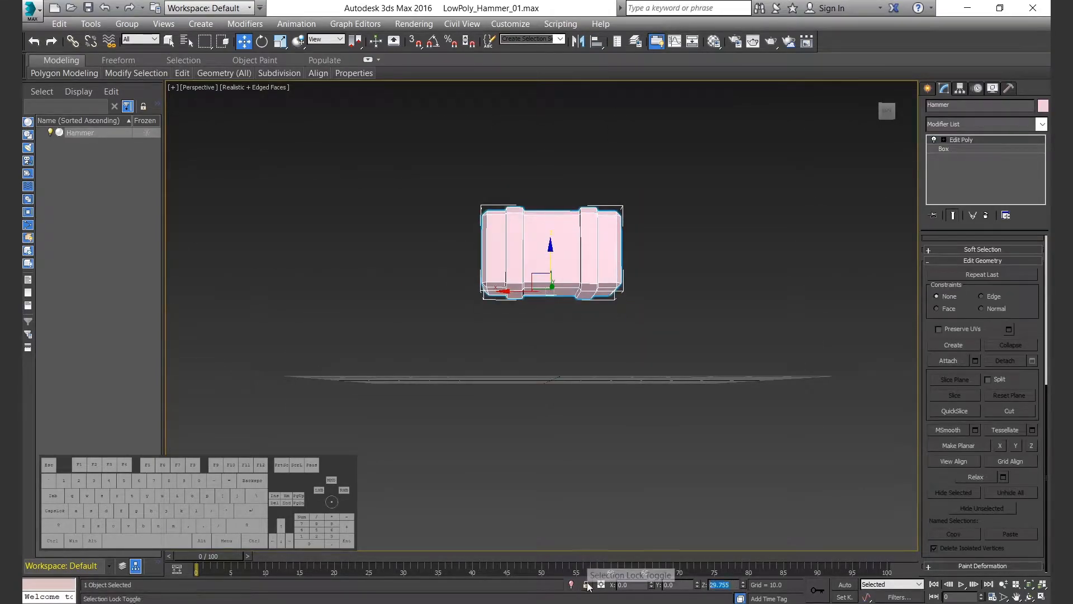
pyautogui.write('50')
pyautogui.press('Return')
pyautogui.click(551, 347)
pyautogui.keyDown('alt'); pyautogui.moveTo(551, 347); pyautogui.dragTo(504, 213, button='middle'); pyautogui.keyUp('alt')
pyautogui.click(505, 213)
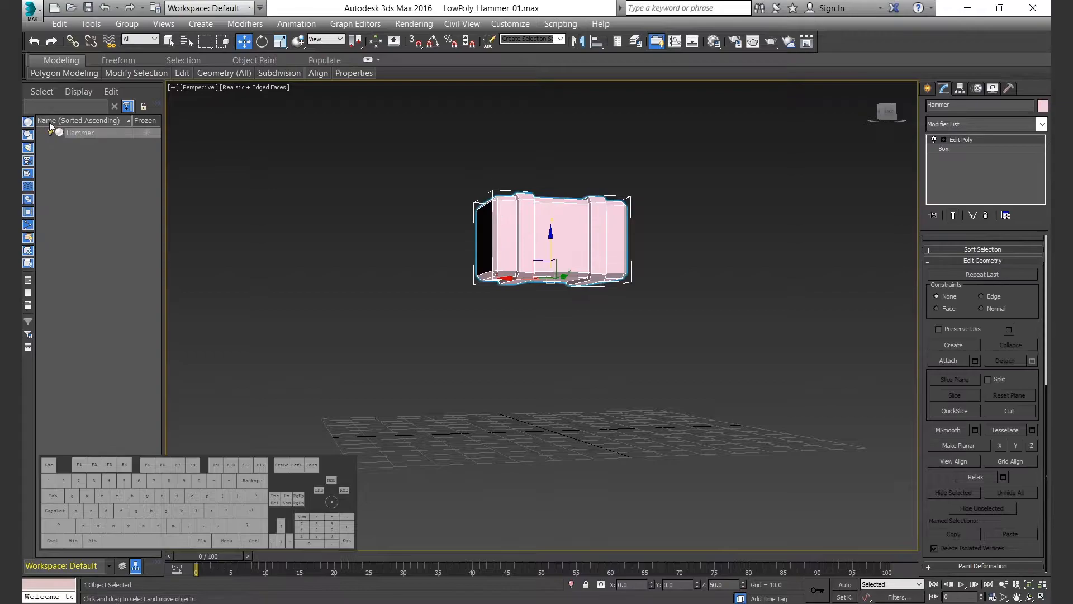
# Hide the hammer head and draw a cylinder of radius about 11.8 and height about 27.3 at the grid centre
pyautogui.click(50, 133)
pyautogui.keyDown('alt'); pyautogui.moveTo(604, 371); pyautogui.dragTo(589, 392, button='middle'); pyautogui.keyUp('alt')
pyautogui.click(871, 87)
pyautogui.click(927, 88)
pyautogui.click(955, 201)
pyautogui.moveTo(534, 316); pyautogui.dragTo(582, 316)
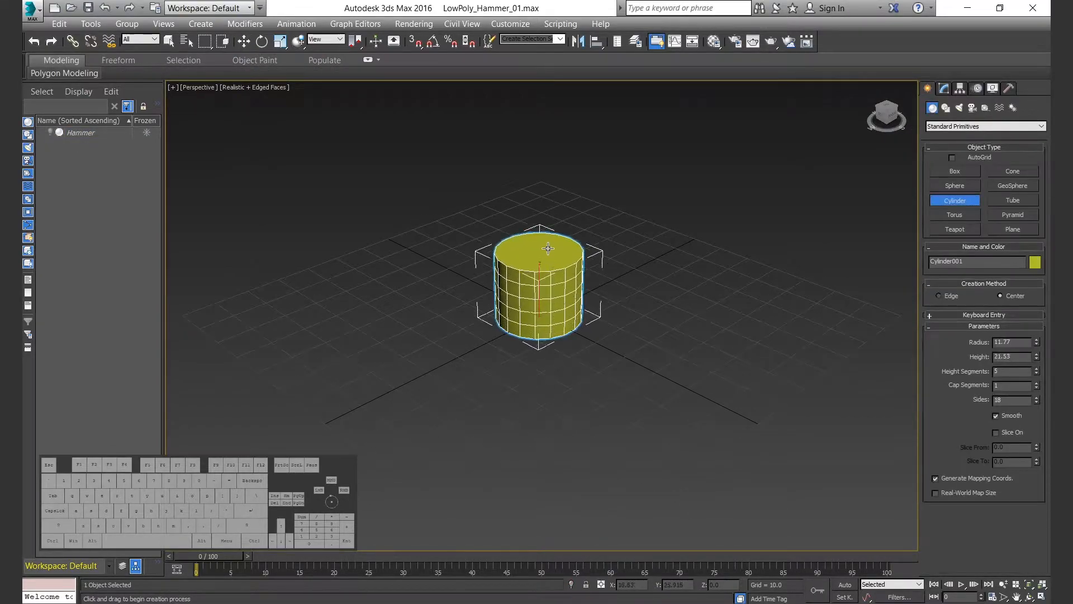
pyautogui.click(553, 246)
pyautogui.click(944, 88)
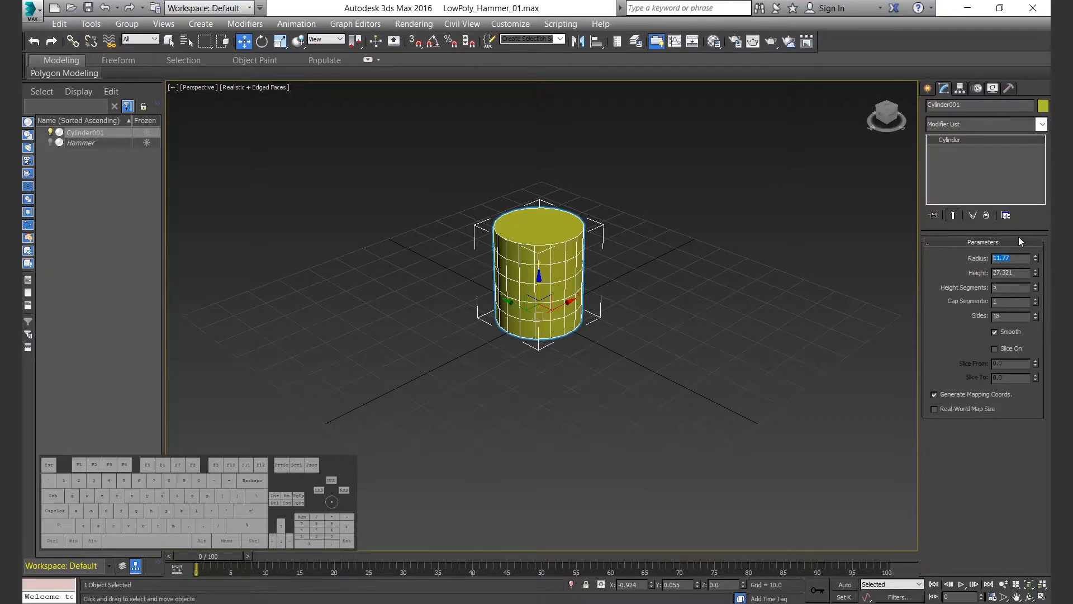
# Set the cylinder to radius 4, height 50, 1 height segment, 2 cap segments and 6 sides, with smoothing off
pyautogui.write('4')
pyautogui.press('Tab')
pyautogui.press('Tab')
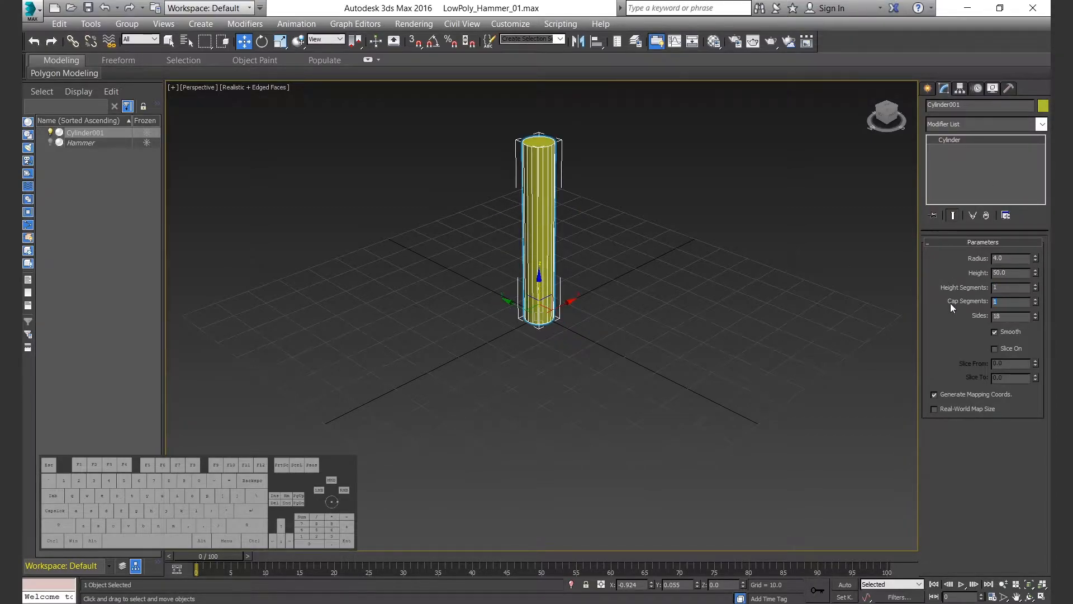
pyautogui.write('6')
pyautogui.press('Return')
# Change the cylinder's object color to orange
pyautogui.click(616, 354)
pyautogui.keyDown('alt'); pyautogui.moveTo(616, 355); pyautogui.dragTo(575, 321, button='middle'); pyautogui.keyUp('alt')
pyautogui.click(575, 320)
pyautogui.keyDown('alt'); pyautogui.moveTo(604, 372); pyautogui.dragTo(597, 409, button='middle'); pyautogui.keyUp('alt')
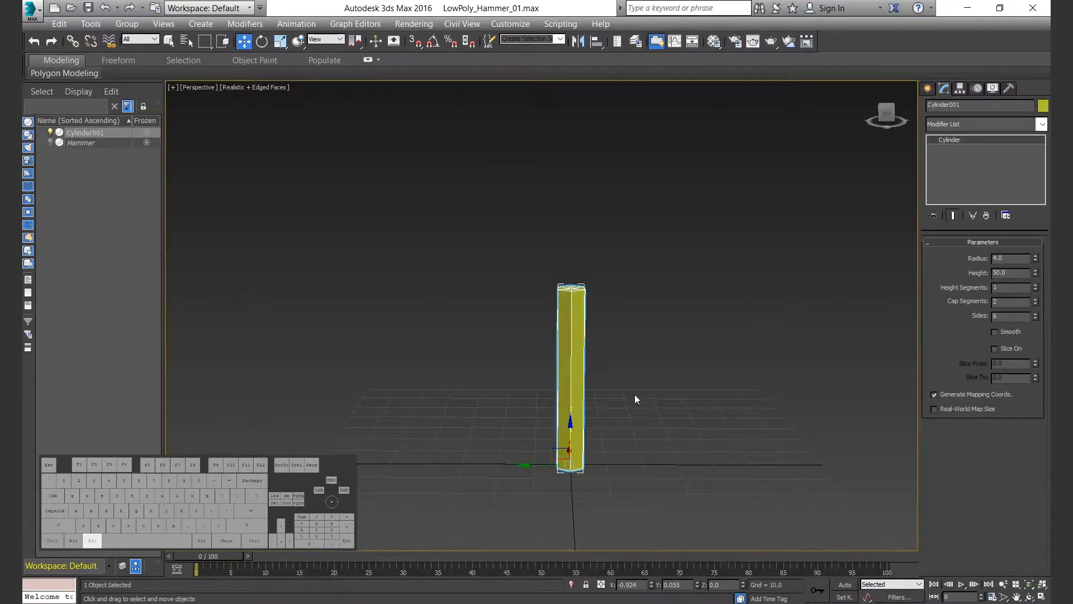
pyautogui.click(1043, 107)
pyautogui.click(497, 144)
pyautogui.click(679, 257)
pyautogui.keyDown('alt'); pyautogui.moveTo(682, 353); pyautogui.dragTo(608, 360, button='middle'); pyautogui.keyUp('alt')
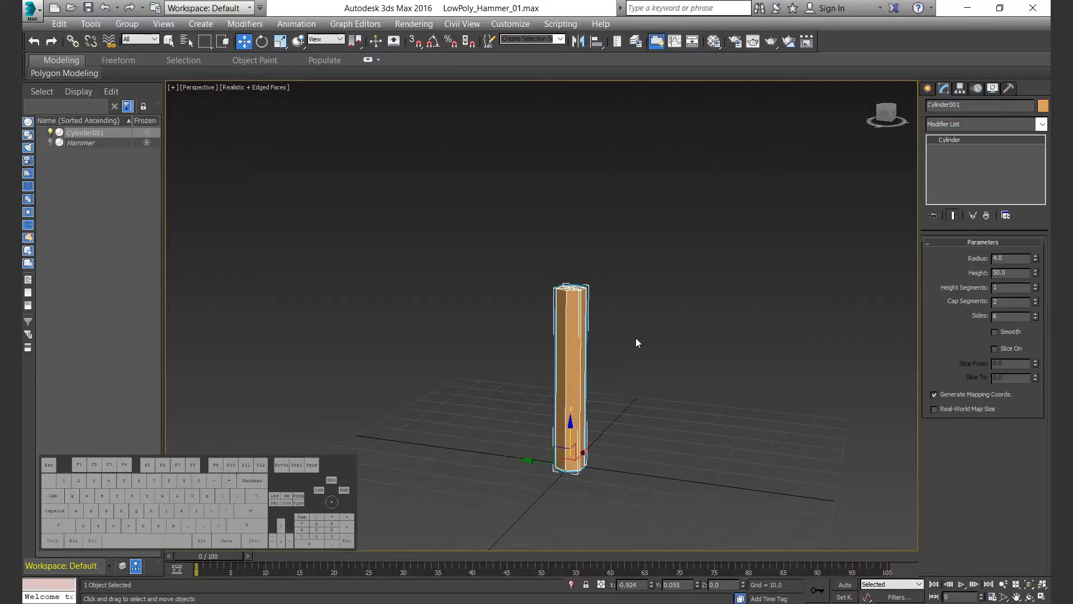
# Rename the cylinder Handle and add an Edit Poly modifier to it
pyautogui.write('Ham')
pyautogui.click(716, 390)
pyautogui.keyDown('alt'); pyautogui.moveTo(561, 372); pyautogui.dragTo(610, 360, button='middle'); pyautogui.keyUp('alt')
pyautogui.click(585, 375)
pyautogui.click(962, 125)
pyautogui.press('e')
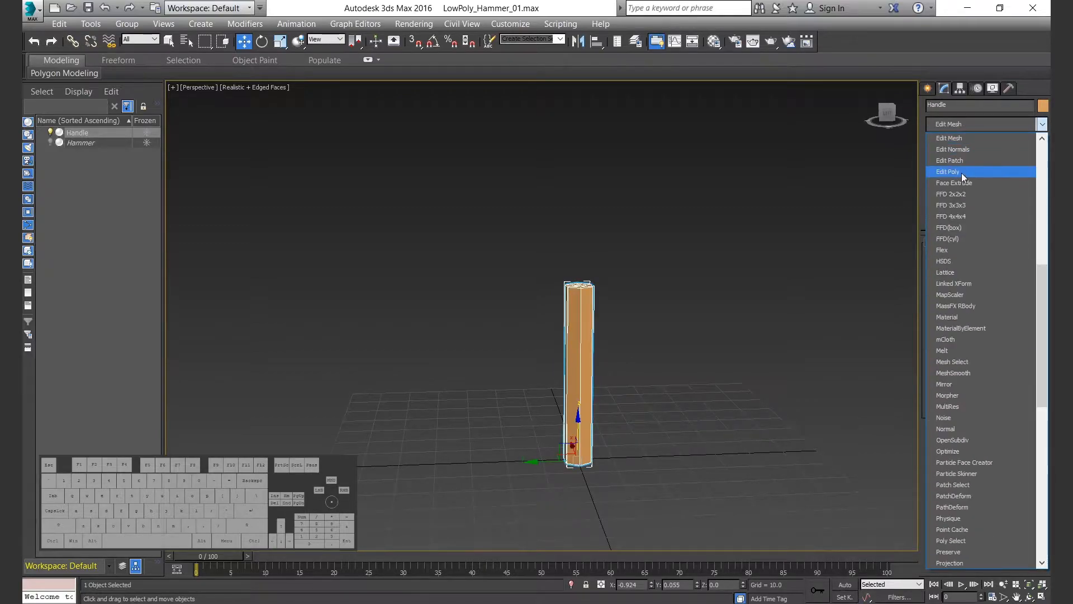
pyautogui.click(962, 173)
# Leave edge editing and reset the handle's X position to 0 in the Front view
pyautogui.keyDown('alt'); pyautogui.moveTo(599, 313); pyautogui.dragTo(643, 369, button='middle'); pyautogui.keyUp('alt')
pyautogui.press('2')
pyautogui.click(572, 424)
pyautogui.press('f')
pyautogui.press('F3')
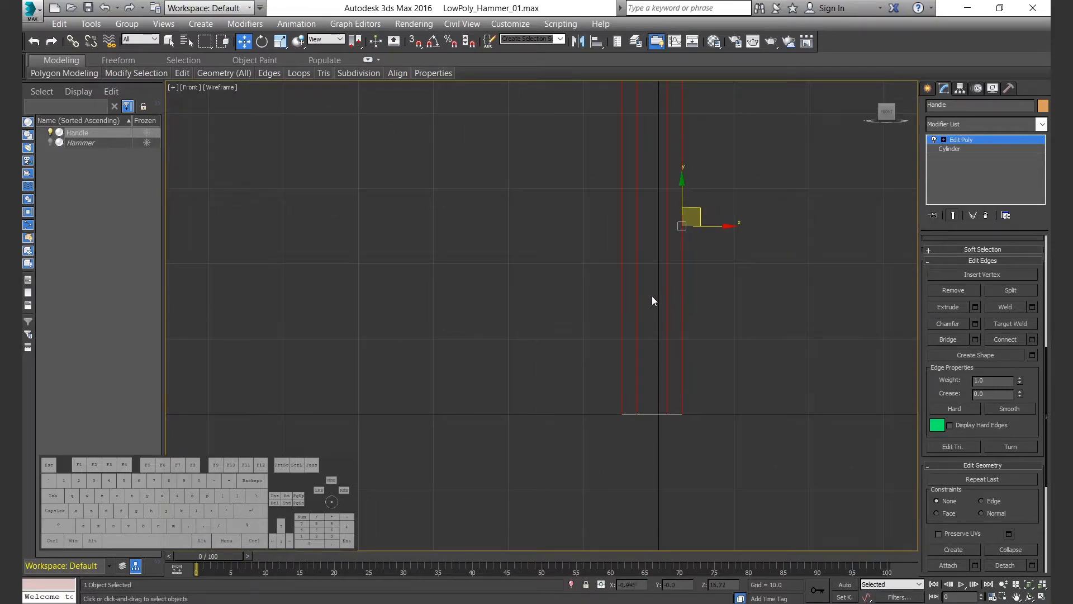
pyautogui.press('2')
pyautogui.click(750, 303)
pyautogui.click(683, 327)
pyautogui.rightClick(645, 584)
pyautogui.click(724, 245)
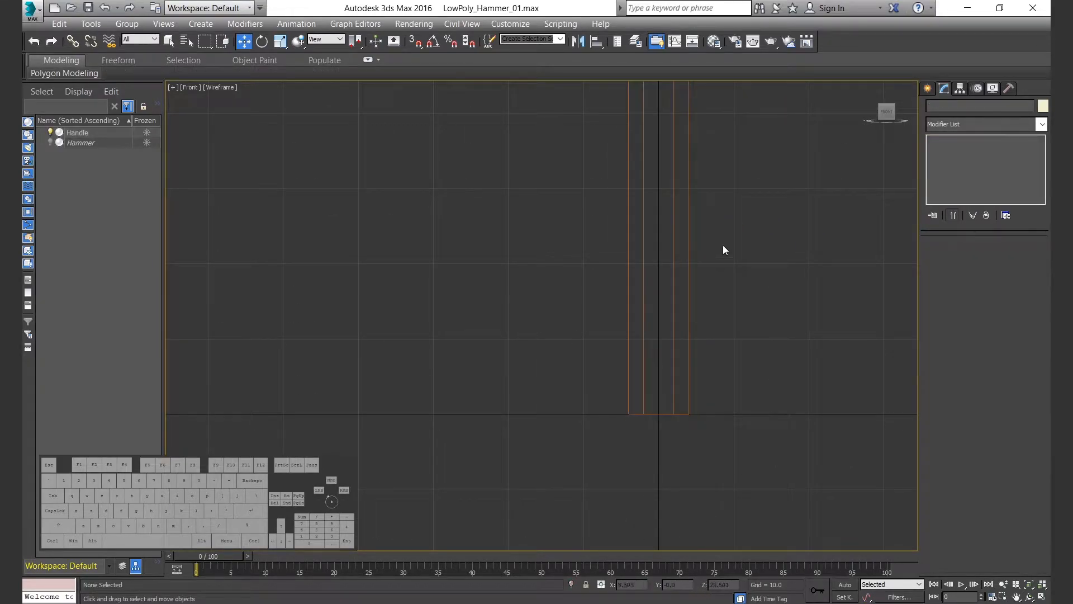
# Select the handle's vertical edges for edge editing in the Front view
pyautogui.moveTo(378, 274); pyautogui.dragTo(386, 275)
pyautogui.press('2')
pyautogui.rightClick(599, 337)
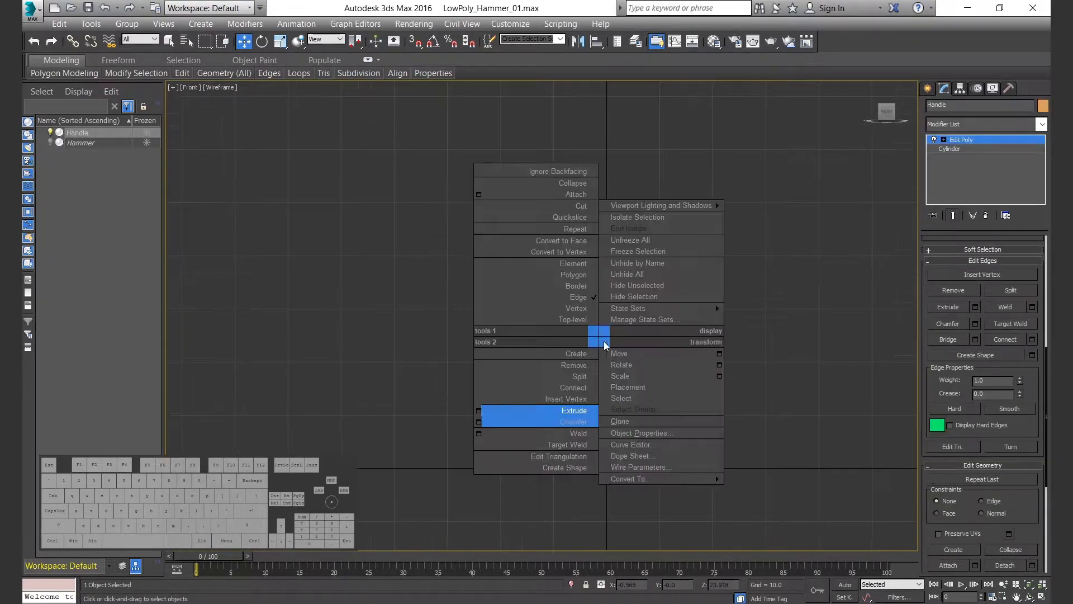
pyautogui.click(722, 397)
pyautogui.hotkey('alt', 'w')
pyautogui.moveTo(747, 230); pyautogui.dragTo(794, 213)
pyautogui.hotkey('alt', 'w')
# Connect the handle's vertical edges with 2 segments and a pinch of 45
pyautogui.rightClick(587, 336)
pyautogui.click(468, 389)
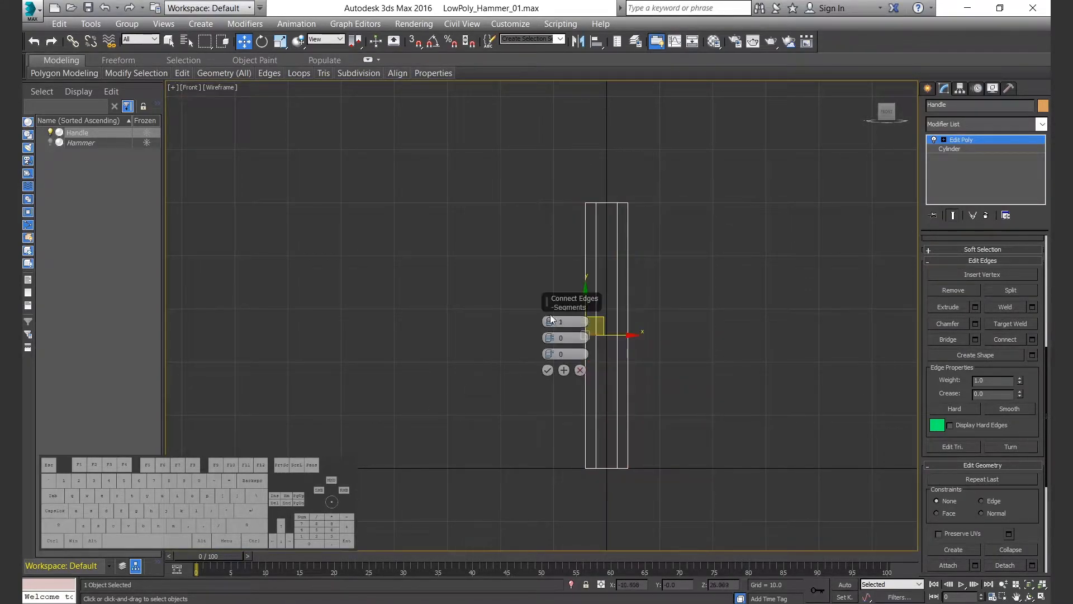
pyautogui.click(550, 320)
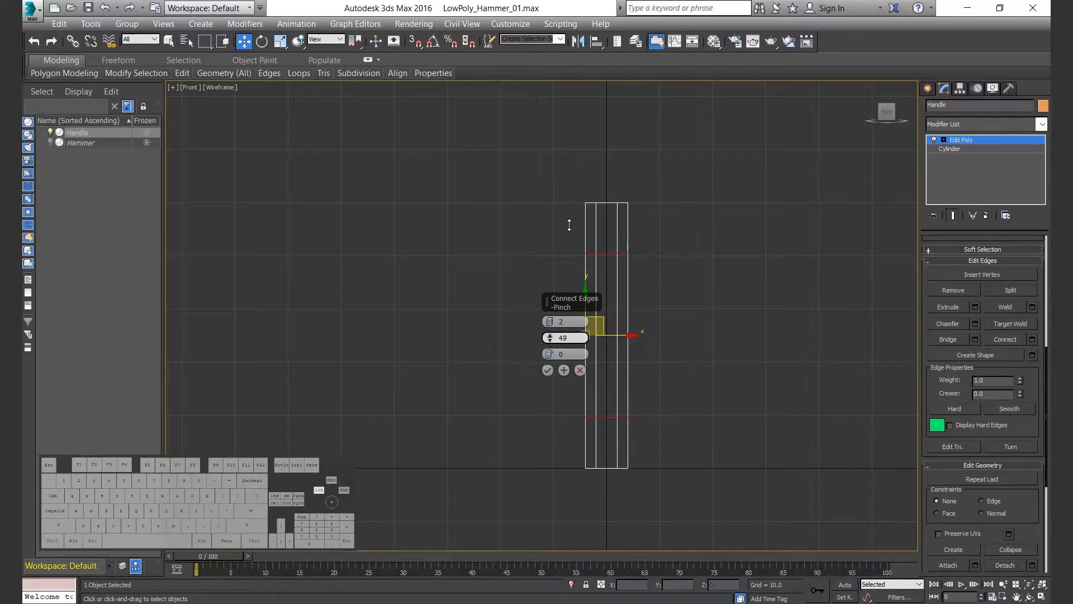
pyautogui.moveTo(573, 339); pyautogui.dragTo(526, 344)
pyautogui.write('5045')
pyautogui.click(548, 371)
# Connect the vertical edges of the handle's upper section to add one edge loop midway
pyautogui.rightClick(602, 227)
pyautogui.click(481, 282)
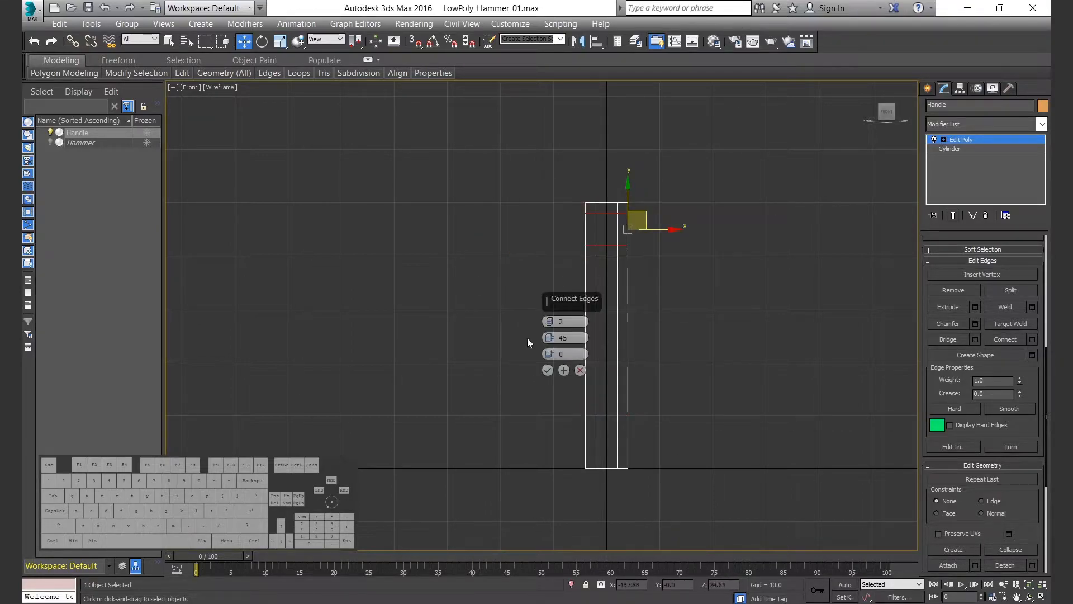
pyautogui.click(548, 370)
pyautogui.click(693, 293)
# Select all side polygons of the handle's bottom section and of its upper section
pyautogui.press('4')
pyautogui.moveTo(558, 454); pyautogui.dragTo(643, 436)
pyautogui.keyDown('ctrl'); pyautogui.moveTo(570, 214); pyautogui.dragTo(619, 243); pyautogui.keyUp('ctrl')
pyautogui.rightClick(613, 237)
pyautogui.hotkey('alt', 'w')
pyautogui.middleClick(782, 401)
pyautogui.hotkey('alt', 'w')
pyautogui.scroll(4, 549, 325)
pyautogui.keyDown('alt'); pyautogui.moveTo(548, 325); pyautogui.dragTo(652, 443, button='middle'); pyautogui.keyUp('alt')
pyautogui.moveTo(652, 443); pyautogui.dragTo(675, 291, button='middle')
pyautogui.scroll(-3, 676, 291)
# Show the hammer head again and extrude the selected handle polygons outward by 1.5
pyautogui.click(50, 143)
pyautogui.keyDown('alt'); pyautogui.moveTo(436, 279); pyautogui.dragTo(588, 250, button='middle'); pyautogui.keyUp('alt')
pyautogui.rightClick(588, 250)
pyautogui.click(463, 289)
pyautogui.click(559, 324)
pyautogui.click(559, 324)
pyautogui.click(558, 323)
pyautogui.click(596, 346)
pyautogui.moveTo(550, 338); pyautogui.dragTo(549, 321)
pyautogui.write('1.5')
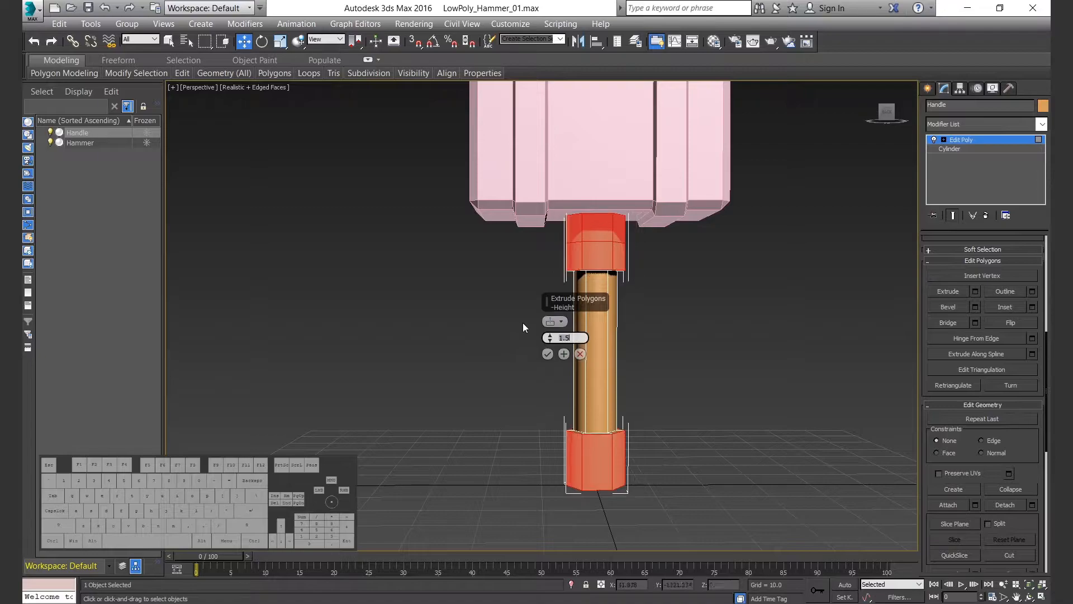
pyautogui.click(548, 355)
# Scale the extruded collar polygons vertically to about 89 percent in the Front view to bevel the collar ends
pyautogui.hotkey('alt', 'w')
pyautogui.hotkey('alt', 'w')
pyautogui.scroll(5, 600, 292)
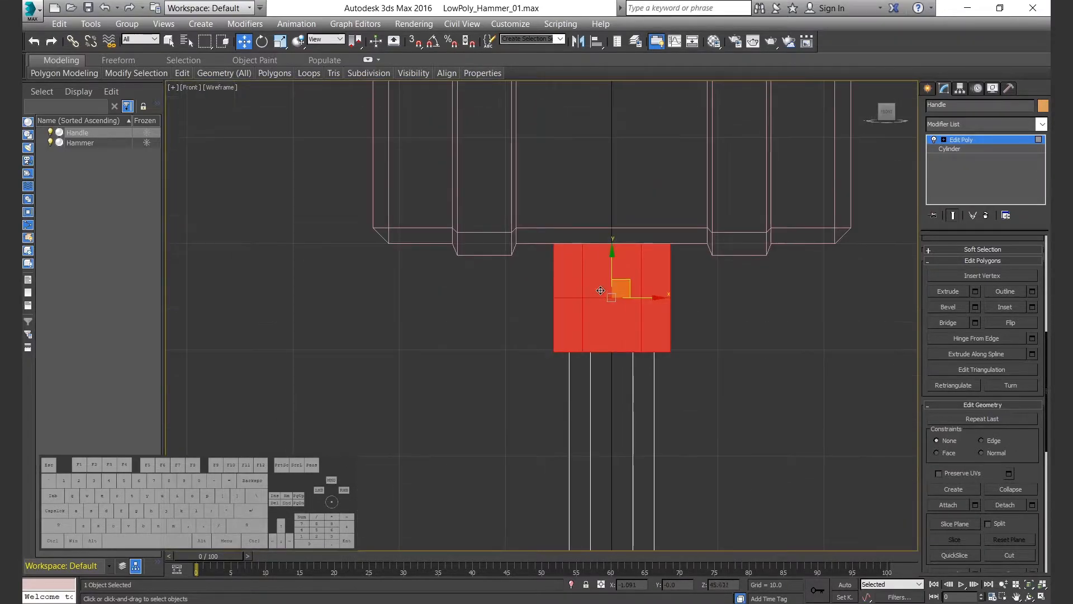
pyautogui.moveTo(613, 241); pyautogui.dragTo(613, 248)
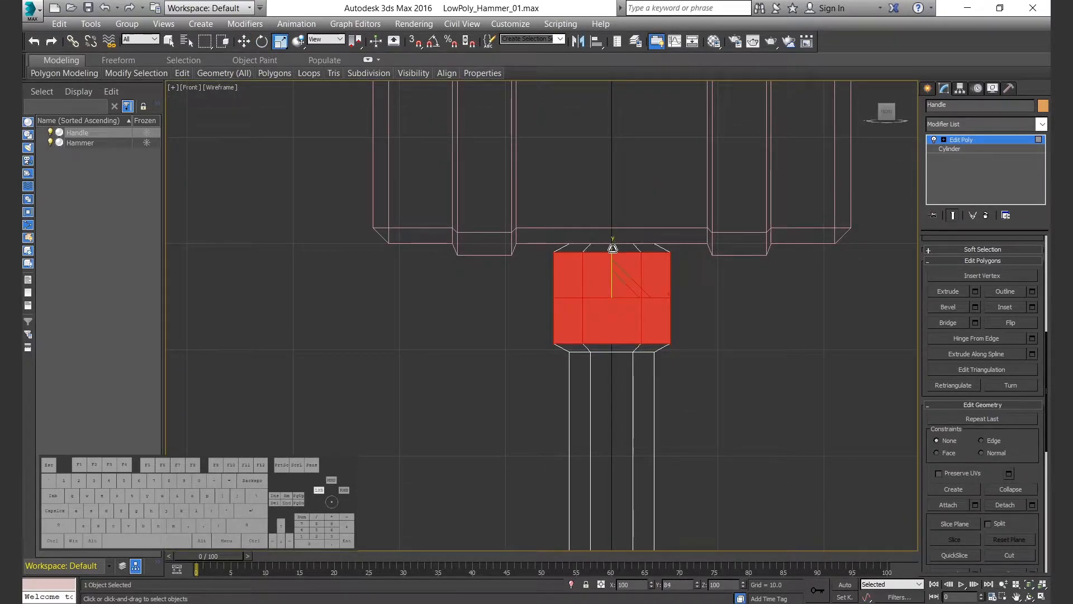
pyautogui.scroll(-4, 613, 247)
pyautogui.moveTo(659, 240); pyautogui.dragTo(679, 248, button='middle')
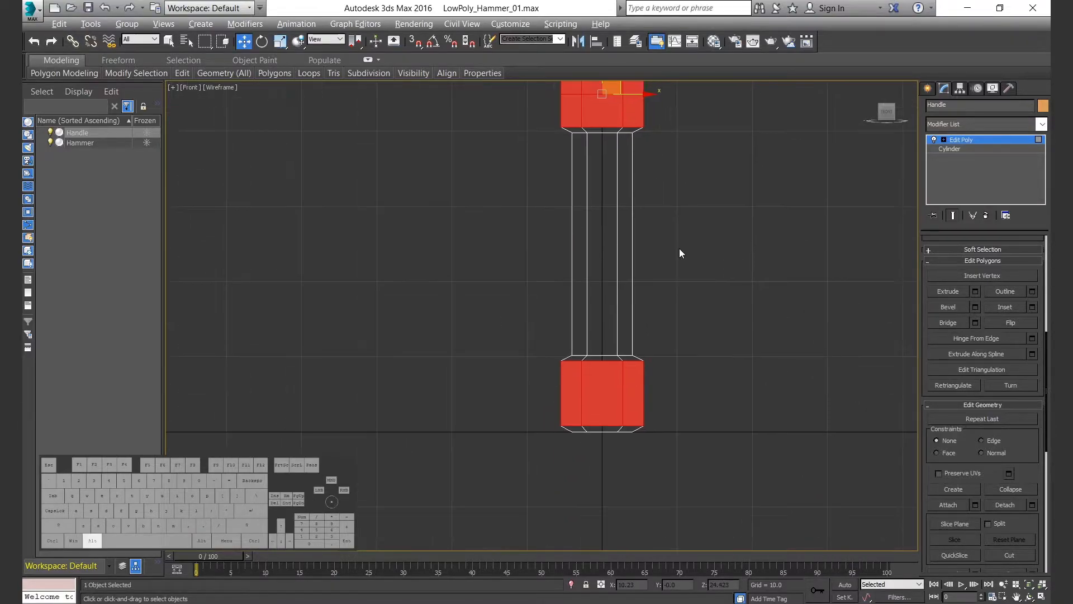
# Select the upper ring of side polygons on the handle's top collar
pyautogui.press('p')
pyautogui.press('w')
pyautogui.keyDown('alt'); pyautogui.moveTo(687, 353); pyautogui.dragTo(624, 275, button='middle'); pyautogui.keyUp('alt')
pyautogui.moveTo(624, 275); pyautogui.dragTo(624, 320, button='middle')
pyautogui.scroll(3, 625, 320)
pyautogui.click(589, 278)
pyautogui.keyDown('shift'); pyautogui.click(552, 285); pyautogui.keyUp('shift')
# Extrude the selected collar ring outward by 3 and raise it about 0.9 toward the hammer head
pyautogui.hotkey('alt', 'w')
pyautogui.press('f')
pyautogui.hotkey('alt', 'w')
pyautogui.rightClick(596, 274)
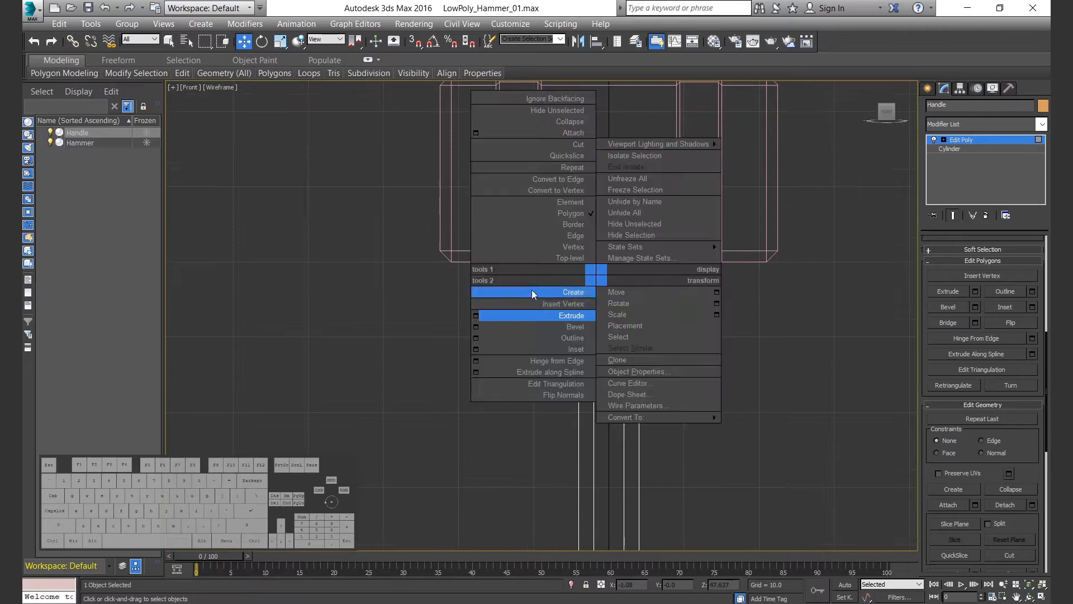
pyautogui.click(476, 315)
pyautogui.doubleClick(568, 337)
pyautogui.write('1.5')
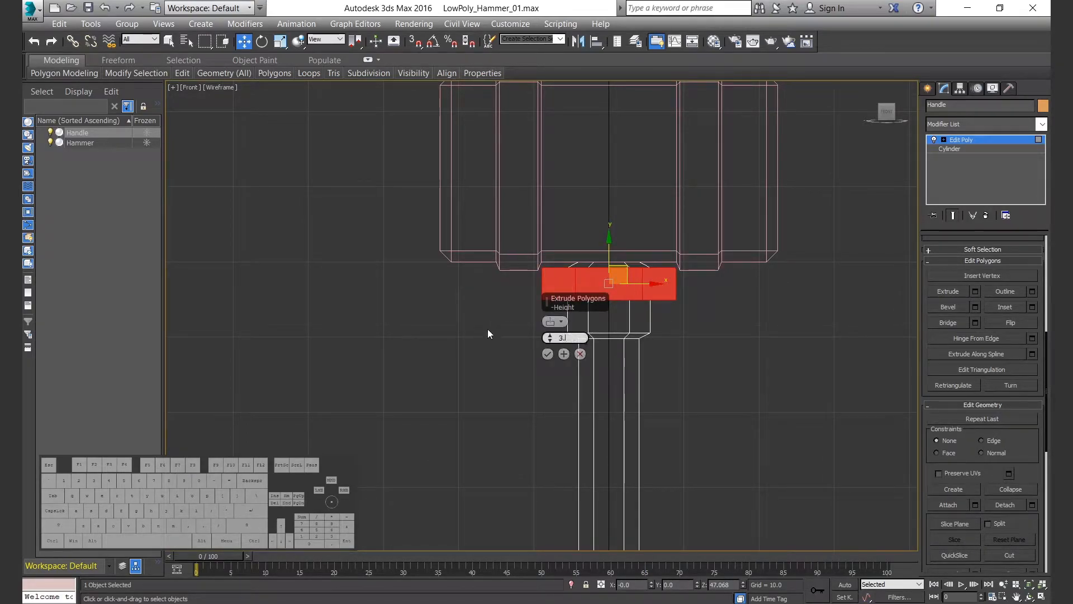
pyautogui.click(548, 353)
pyautogui.moveTo(612, 243); pyautogui.dragTo(609, 234)
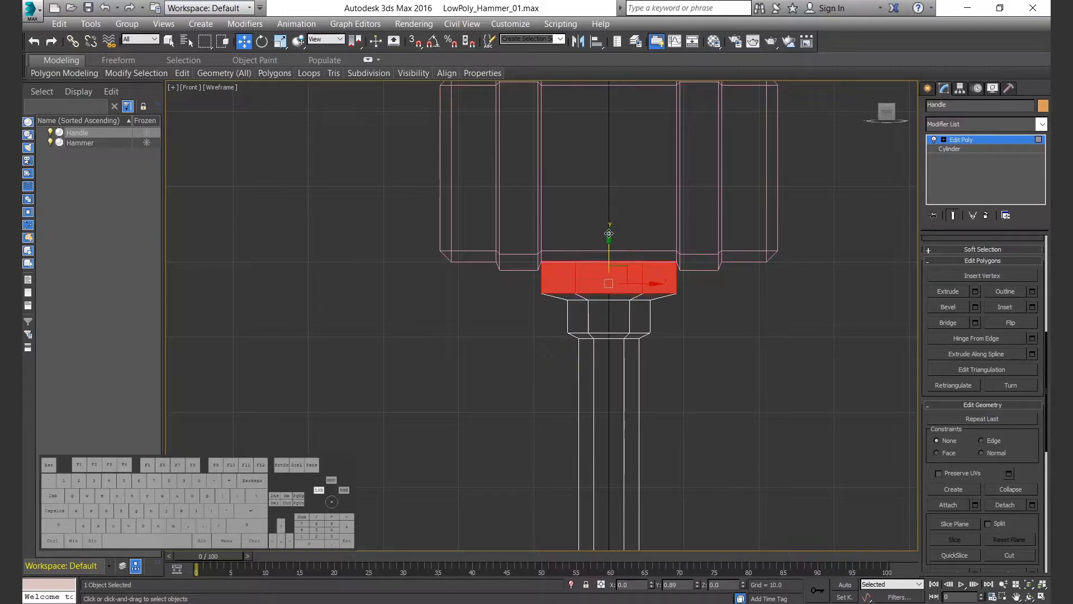
# Flatten the handle's top vertices into one level and set their height to Z 50
pyautogui.scroll(3, 593, 257)
pyautogui.press('1')
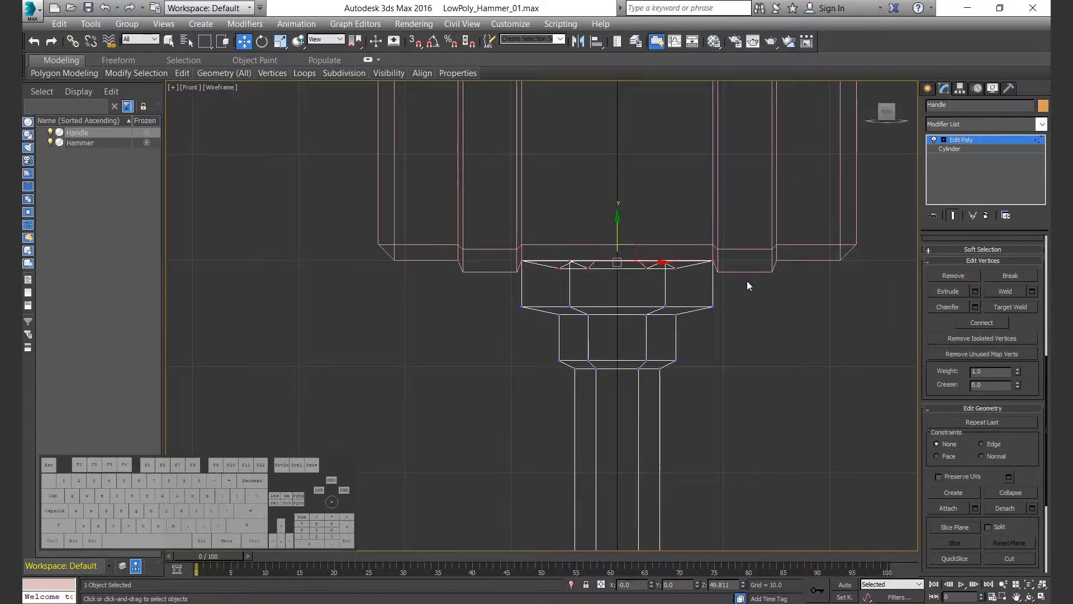
pyautogui.moveTo(620, 213); pyautogui.dragTo(620, 302)
pyautogui.write('w')
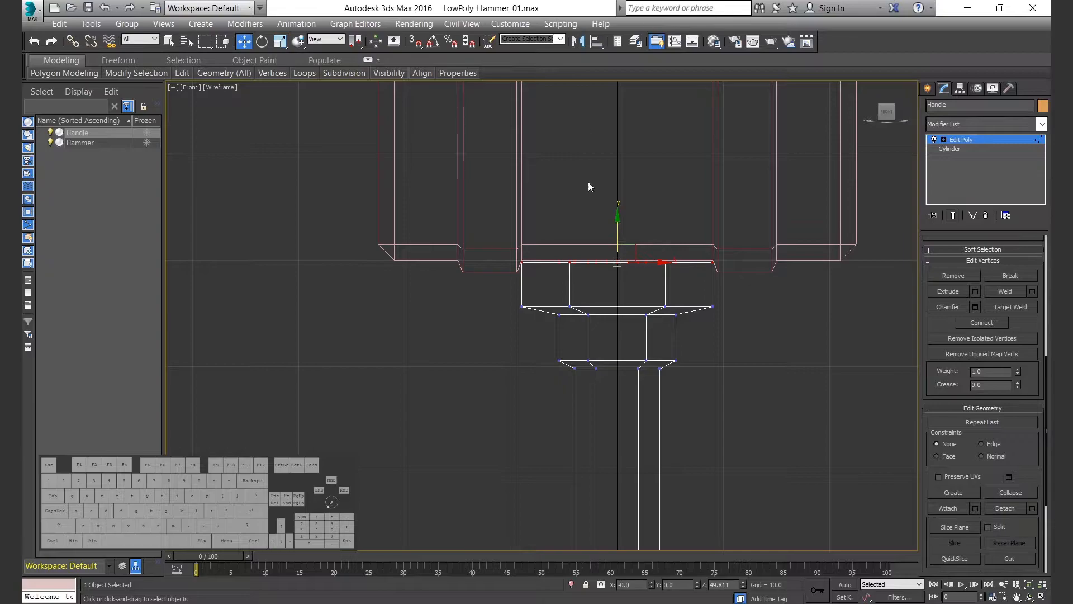
pyautogui.write('50')
pyautogui.press('Return')
# Leave vertex editing and set the handle's Z rotation to 90 degrees
pyautogui.click(706, 494)
pyautogui.hotkey('alt', 'w')
pyautogui.middleClick(750, 466)
pyautogui.hotkey('alt', 'w')
pyautogui.keyDown('alt'); pyautogui.moveTo(671, 392); pyautogui.dragTo(592, 325, button='middle'); pyautogui.keyUp('alt')
pyautogui.press('1')
pyautogui.press('e')
pyautogui.scroll(-4, 614, 414)
pyautogui.keyDown('alt'); pyautogui.moveTo(643, 408); pyautogui.dragTo(640, 358, button='middle'); pyautogui.keyUp('alt')
pyautogui.scroll(2, 639, 358)
pyautogui.moveTo(593, 367); pyautogui.dragTo(554, 369)
pyautogui.hotkey('ctrl', 'z')
pyautogui.doubleClick(721, 585)
pyautogui.write('90')
pyautogui.press('Return')
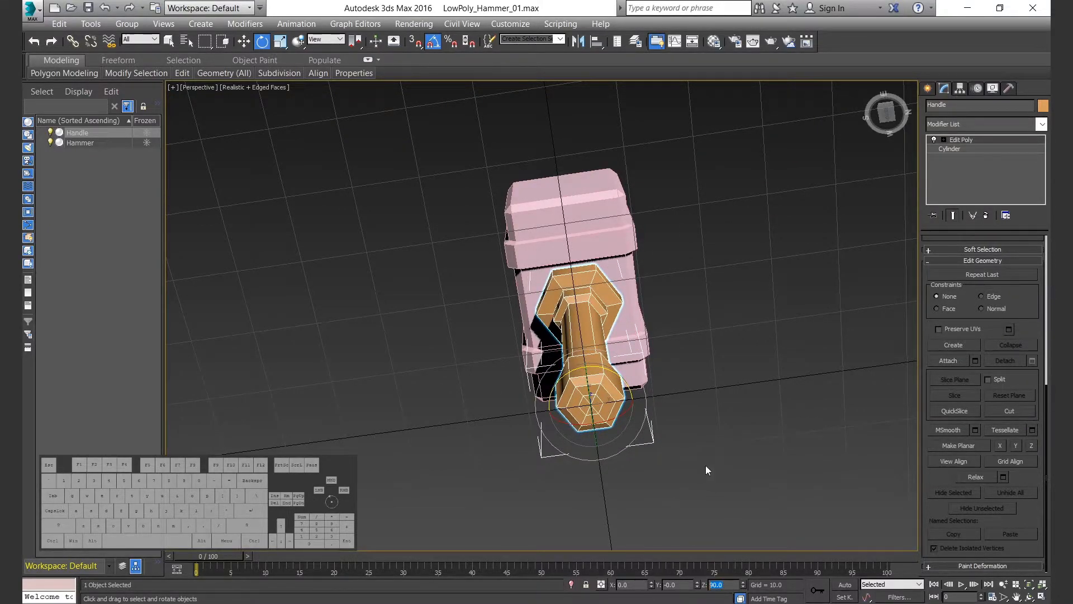
# Examine how the rotated handle meets the hammer head from several views
pyautogui.press('w')
pyautogui.keyDown('alt'); pyautogui.moveTo(725, 395); pyautogui.dragTo(687, 364, button='middle'); pyautogui.keyUp('alt')
pyautogui.hotkey('alt', 'w')
pyautogui.scroll(-3, 481, 280)
pyautogui.hotkey('alt', 'w')
pyautogui.middleClick(643, 492)
pyautogui.hotkey('alt', 'w')
pyautogui.keyDown('alt'); pyautogui.moveTo(643, 487); pyautogui.dragTo(611, 313, button='middle'); pyautogui.keyUp('alt')
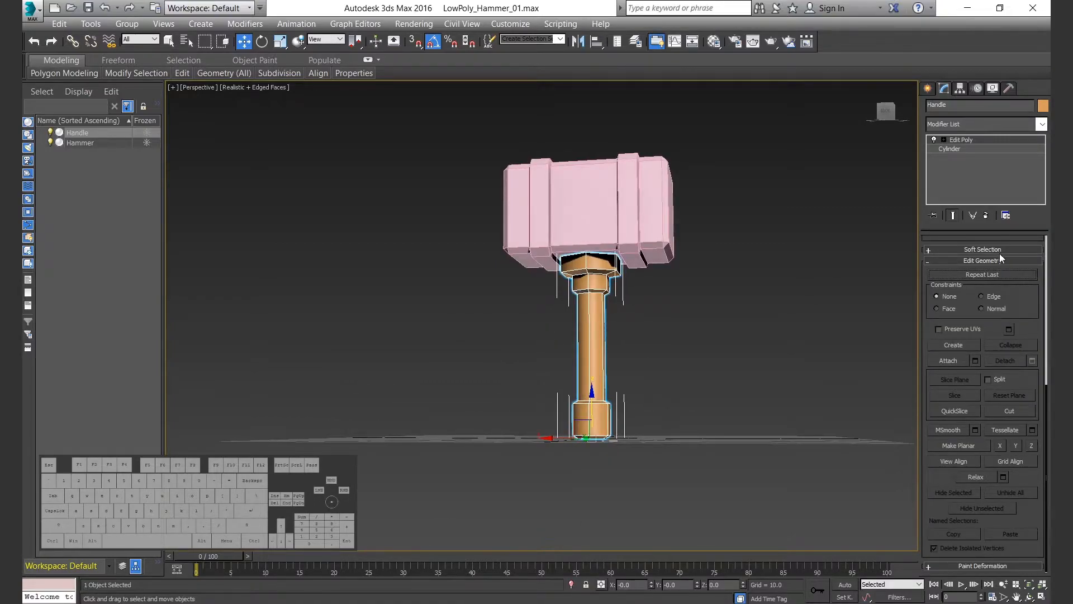
# Select the whole handle element and set its material ID to 4
pyautogui.press('4')
pyautogui.hotkey('ctrl', 'a')
pyautogui.scroll(-5, 1005, 347)
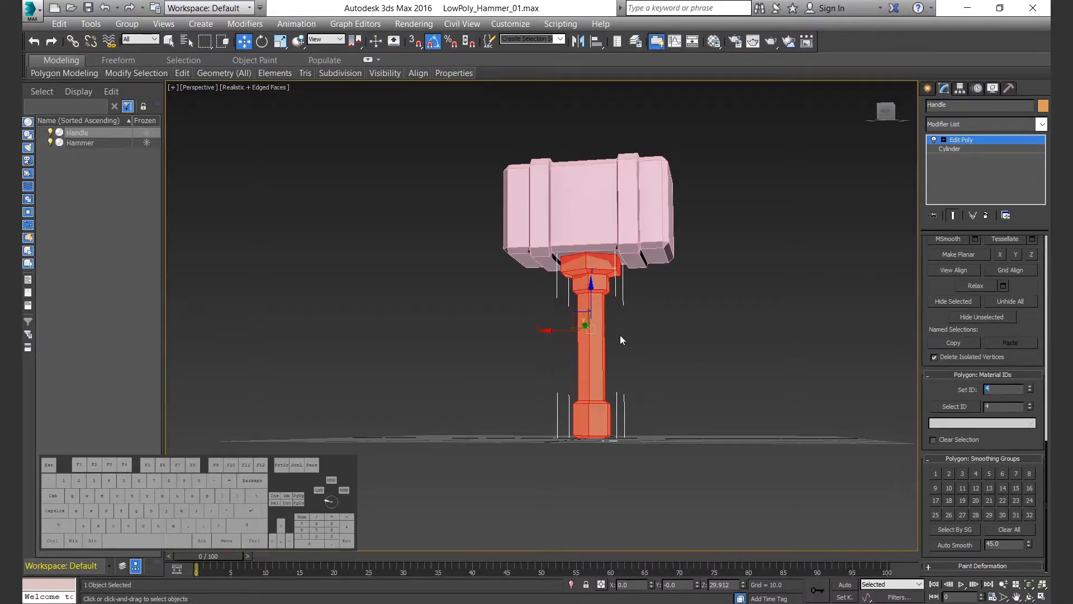
# Select the sloped polygon ring below the upper collar and grow the selection twice to cover both top collars
pyautogui.scroll(3, 607, 292)
pyautogui.moveTo(609, 296)
pyautogui.keyDown('alt'); pyautogui.mouseDown(button='middle')
pyautogui.moveTo(649, 334)
pyautogui.moveTo(601, 309)
pyautogui.mouseUp(button='middle'); pyautogui.keyUp('alt')
pyautogui.scroll(4, 602, 308)
pyautogui.press('4')
pyautogui.click(594, 280)
pyautogui.keyDown('shift'); pyautogui.click(527, 279); pyautogui.keyUp('shift')
pyautogui.keyDown('alt'); pyautogui.moveTo(528, 279); pyautogui.dragTo(559, 263, button='middle'); pyautogui.keyUp('alt')
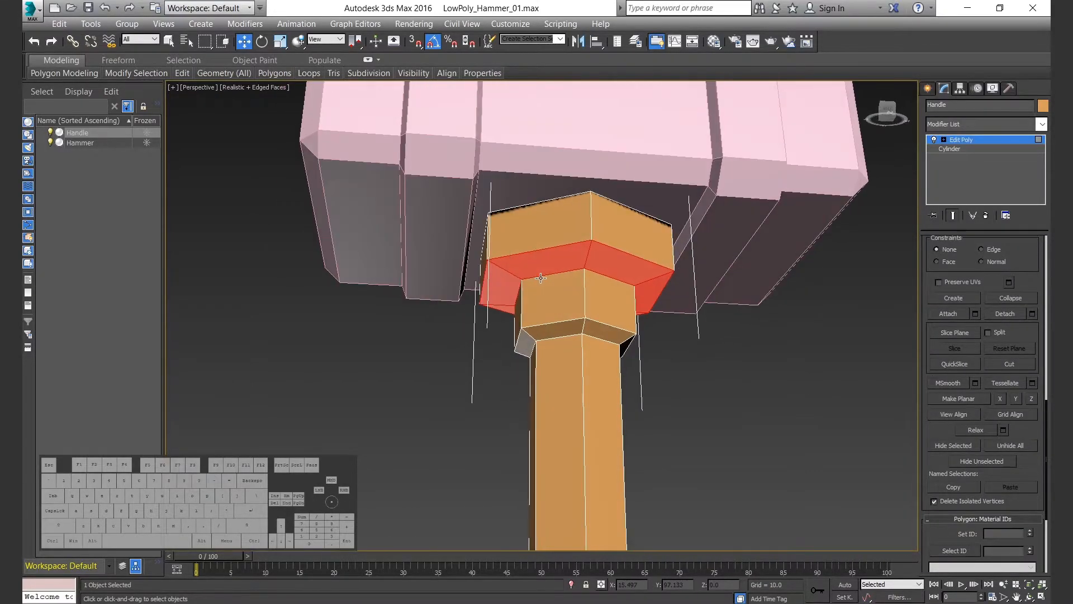
pyautogui.scroll(5, 1013, 334)
pyautogui.click(1011, 322)
pyautogui.click(1010, 322)
pyautogui.scroll(-6, 664, 309)
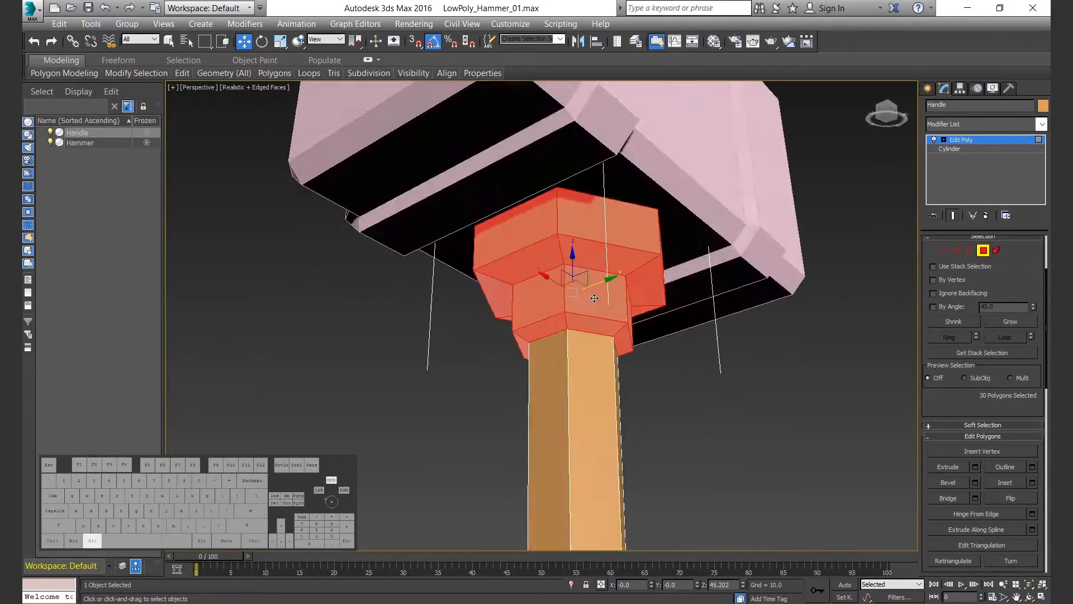
# Select the ring of side polygons around the handle's bottom collar
pyautogui.keyDown('alt'); pyautogui.moveTo(664, 308); pyautogui.dragTo(706, 385, button='middle'); pyautogui.keyUp('alt')
pyautogui.scroll(-5, 955, 405)
pyautogui.scroll(3, 623, 369)
pyautogui.click(588, 398)
pyautogui.keyDown('alt'); pyautogui.moveTo(588, 398); pyautogui.dragTo(566, 408, button='middle'); pyautogui.keyUp('alt')
pyautogui.keyDown('shift'); pyautogui.click(549, 405); pyautogui.keyUp('shift')
pyautogui.scroll(5, 562, 404)
pyautogui.scroll(5, 1027, 263)
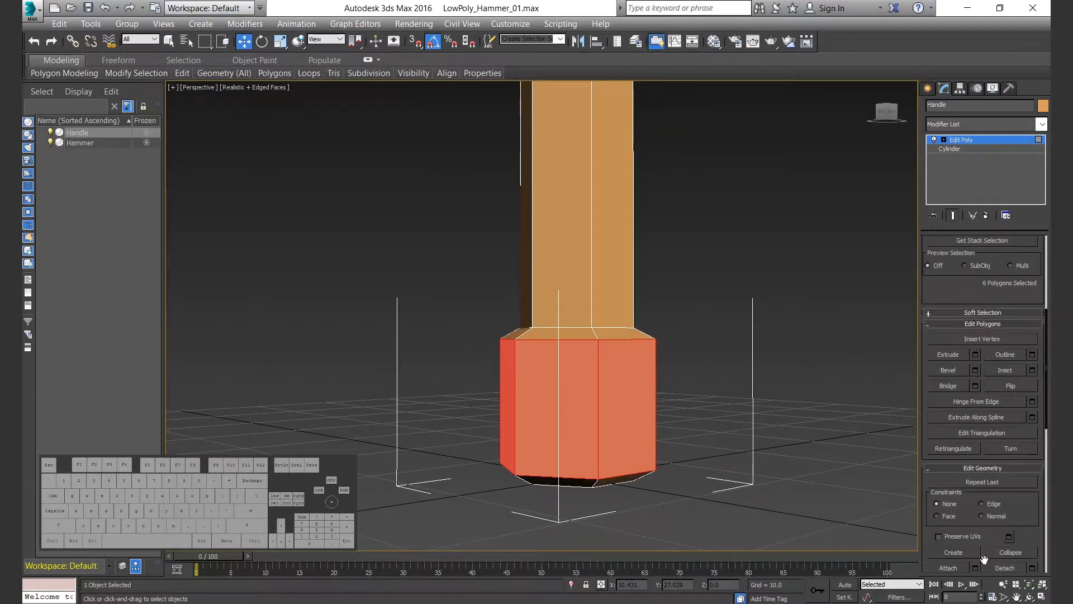
# Add the bottom collar's bevel and underside polygons to the selection, set the material ID to 3, and leave polygon editing
pyautogui.keyDown('alt'); pyautogui.moveTo(582, 458); pyautogui.dragTo(565, 444, button='middle'); pyautogui.keyUp('alt')
pyautogui.scroll(2, 566, 443)
pyautogui.keyDown('ctrl'); pyautogui.click(556, 372); pyautogui.keyUp('ctrl')
pyautogui.keyDown('ctrl'); pyautogui.click(562, 412); pyautogui.keyUp('ctrl')
pyautogui.keyDown('ctrl'); pyautogui.click(610, 439); pyautogui.keyUp('ctrl')
pyautogui.keyDown('ctrl'); pyautogui.click(652, 414); pyautogui.keyUp('ctrl')
pyautogui.keyDown('ctrl'); pyautogui.click(662, 376); pyautogui.keyUp('ctrl')
pyautogui.keyDown('ctrl'); pyautogui.click(615, 335); pyautogui.keyUp('ctrl')
pyautogui.keyDown('ctrl'); pyautogui.click(613, 364); pyautogui.keyUp('ctrl')
pyautogui.keyDown('ctrl'); pyautogui.click(638, 372); pyautogui.keyUp('ctrl')
pyautogui.keyDown('ctrl'); pyautogui.click(637, 406); pyautogui.keyUp('ctrl')
pyautogui.keyDown('ctrl'); pyautogui.click(614, 414); pyautogui.keyUp('ctrl')
pyautogui.keyDown('ctrl'); pyautogui.click(589, 405); pyautogui.keyUp('ctrl')
pyautogui.keyDown('ctrl'); pyautogui.click(590, 372); pyautogui.keyUp('ctrl')
pyautogui.scroll(-7, 1019, 334)
pyautogui.click(1011, 450)
pyautogui.write('3')
pyautogui.press('Return')
pyautogui.scroll(-3, 721, 398)
pyautogui.scroll(-4, 719, 375)
pyautogui.keyDown('alt'); pyautogui.moveTo(719, 376); pyautogui.dragTo(670, 429, button='middle'); pyautogui.keyUp('alt')
pyautogui.press('4')
# Check the material IDs of polygons on the hammer head and clear the selection
pyautogui.click(613, 294)
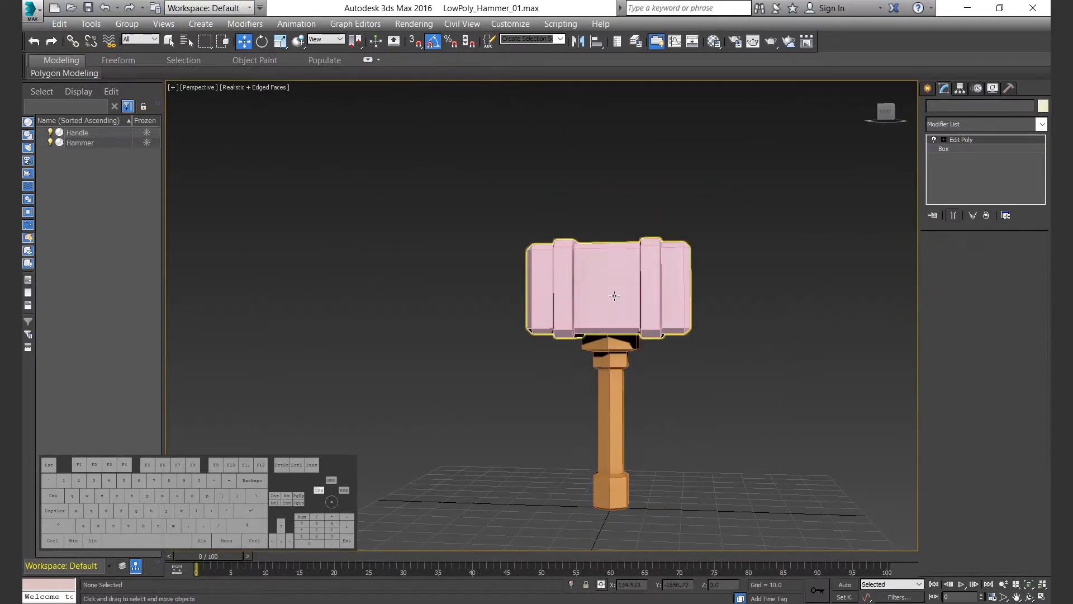
pyautogui.press('4')
pyautogui.click(649, 272)
pyautogui.scroll(-4, 1030, 462)
pyautogui.scroll(-3, 1030, 462)
pyautogui.click(680, 377)
pyautogui.click(651, 280)
pyautogui.press('4')
pyautogui.click(680, 377)
pyautogui.scroll(-3, 622, 383)
# Switch the viewport from Realistic to Shaded display with edged faces, keeping the whole hammer in view
pyautogui.keyDown('alt'); pyautogui.moveTo(587, 385); pyautogui.dragTo(631, 380, button='middle'); pyautogui.keyUp('alt')
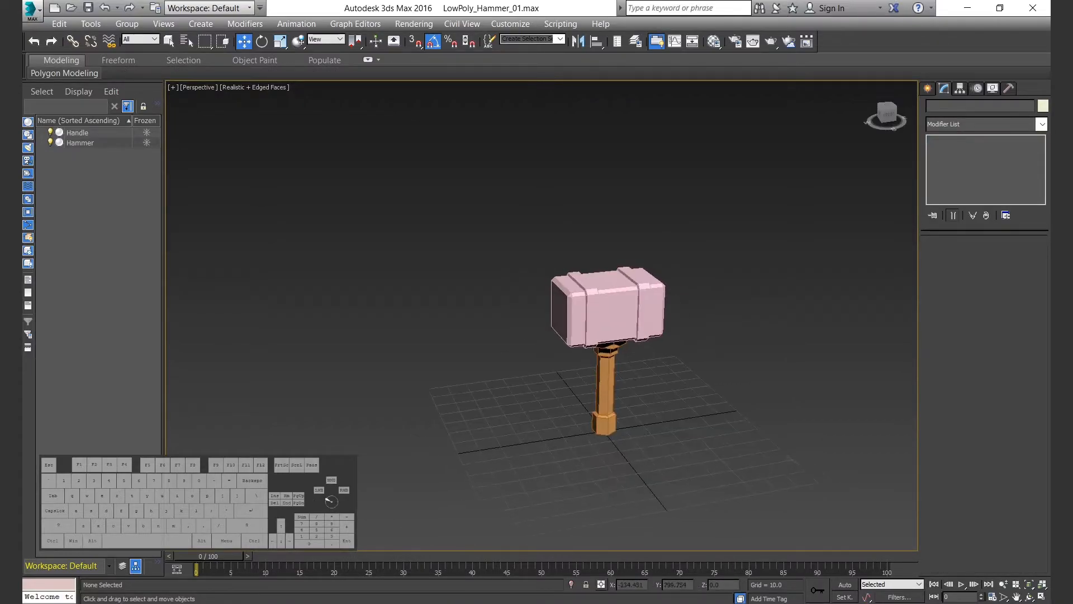
pyautogui.moveTo(503, 358)
pyautogui.keyDown('alt'); pyautogui.mouseDown(button='middle')
pyautogui.moveTo(486, 313)
pyautogui.moveTo(390, 357)
pyautogui.moveTo(360, 390)
pyautogui.moveTo(404, 381)
pyautogui.moveTo(434, 396)
pyautogui.moveTo(425, 386)
pyautogui.mouseUp(button='middle'); pyautogui.keyUp('alt')
pyautogui.scroll(3, 485, 314)
pyautogui.scroll(3, 405, 381)
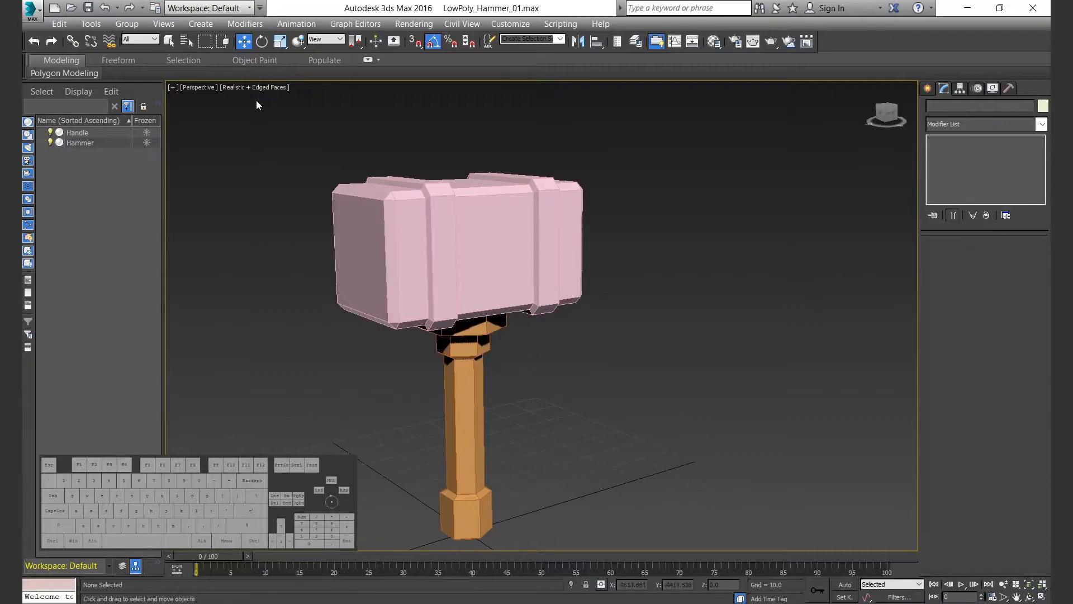
pyautogui.click(240, 88)
pyautogui.click(273, 114)
pyautogui.moveTo(609, 347)
pyautogui.keyDown('alt'); pyautogui.mouseDown(button='middle')
pyautogui.moveTo(601, 366)
pyautogui.moveTo(634, 359)
pyautogui.mouseUp(button='middle'); pyautogui.keyUp('alt')
# Open the material editor, name the first material HammerMaterial and change its type to Multi/Sub-Object
pyautogui.press('m')
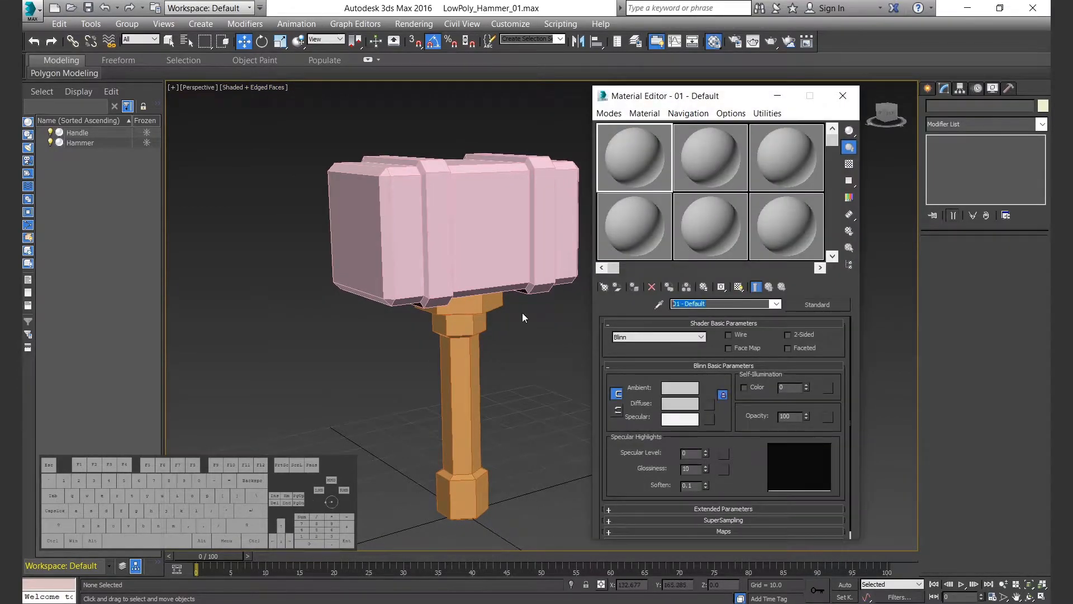
pyautogui.write('Hammer')
pyautogui.press('Return')
pyautogui.write('Ma')
pyautogui.click(818, 299)
pyautogui.click(414, 234)
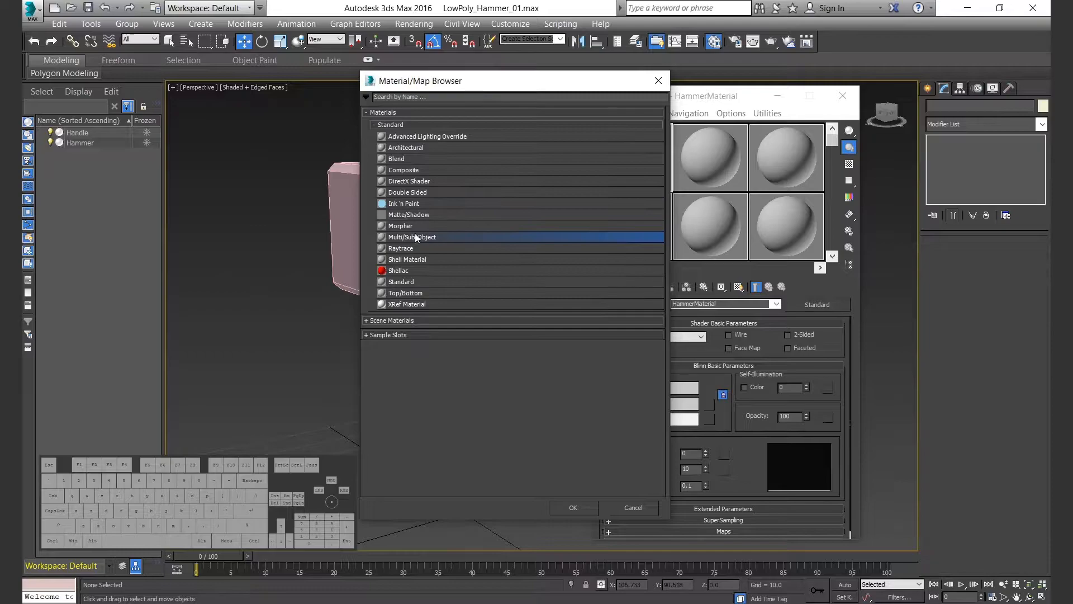
pyautogui.click(574, 508)
pyautogui.click(687, 348)
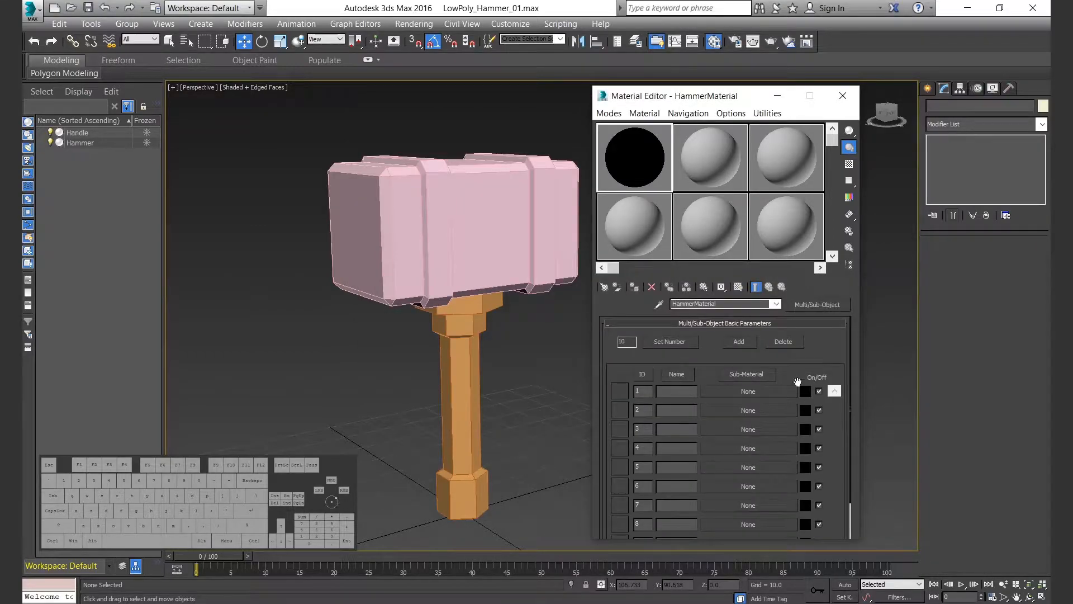
# Delete sub-material slots from HammerMaterial until only IDs 1 to 4 remain
pyautogui.click(794, 343)
pyautogui.click(794, 342)
pyautogui.click(794, 342)
pyautogui.click(794, 342)
pyautogui.click(793, 342)
pyautogui.click(794, 343)
pyautogui.press('Tab')
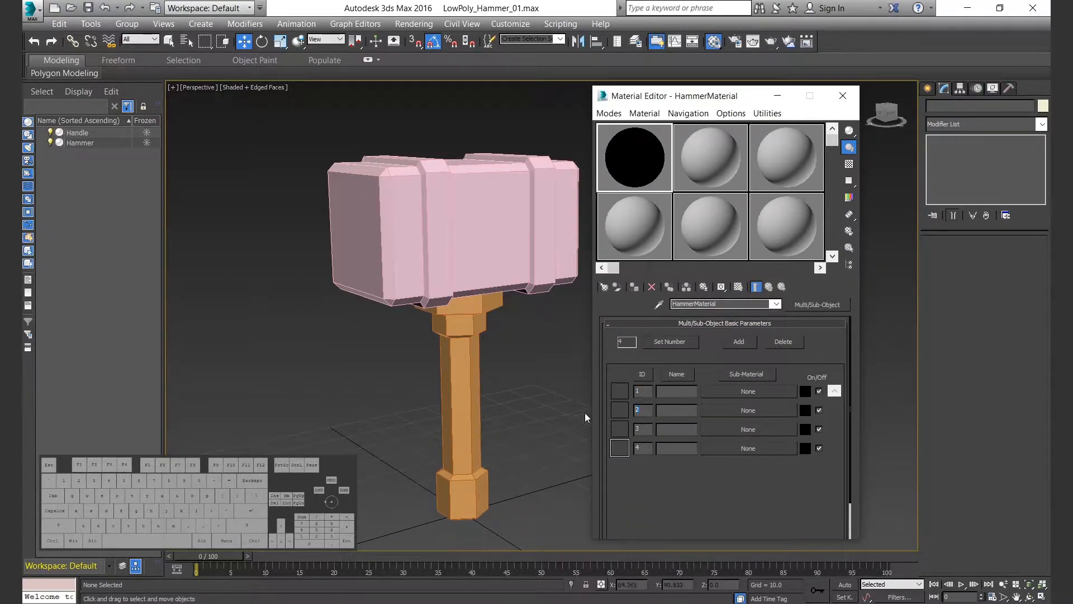
# Create a Standard sub-material for ID 1 and check the material ID of the head's middle side polygon
pyautogui.click(749, 391)
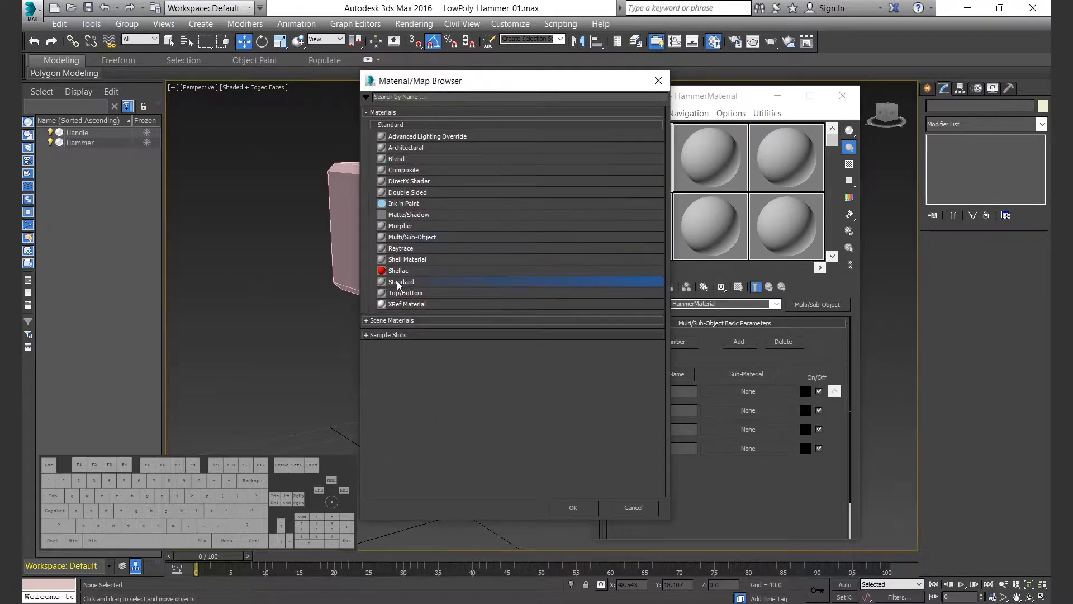
pyautogui.click(573, 507)
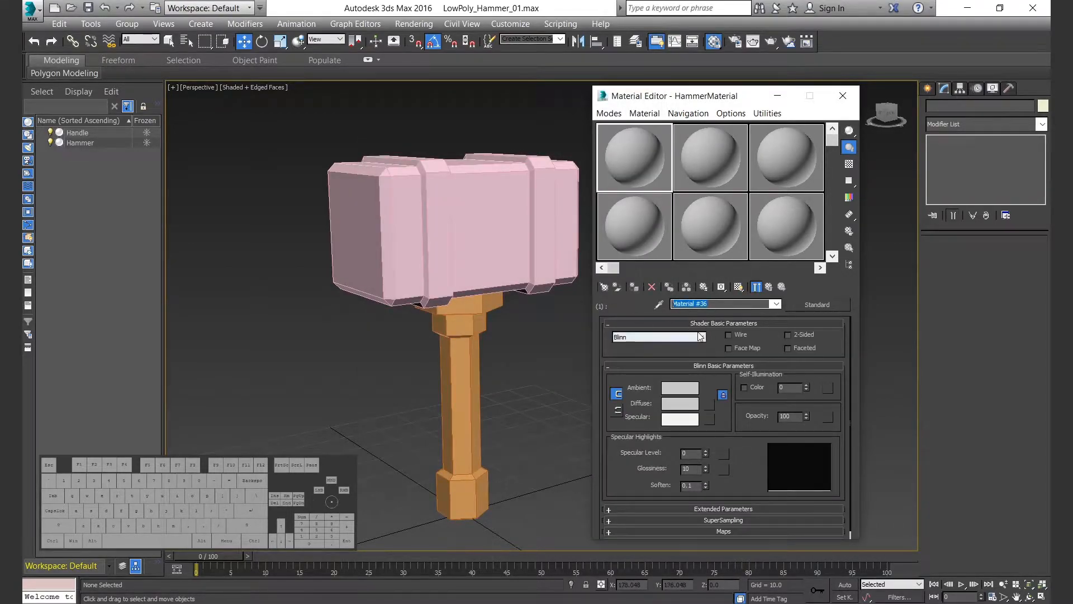
pyautogui.click(498, 221)
pyautogui.press('4')
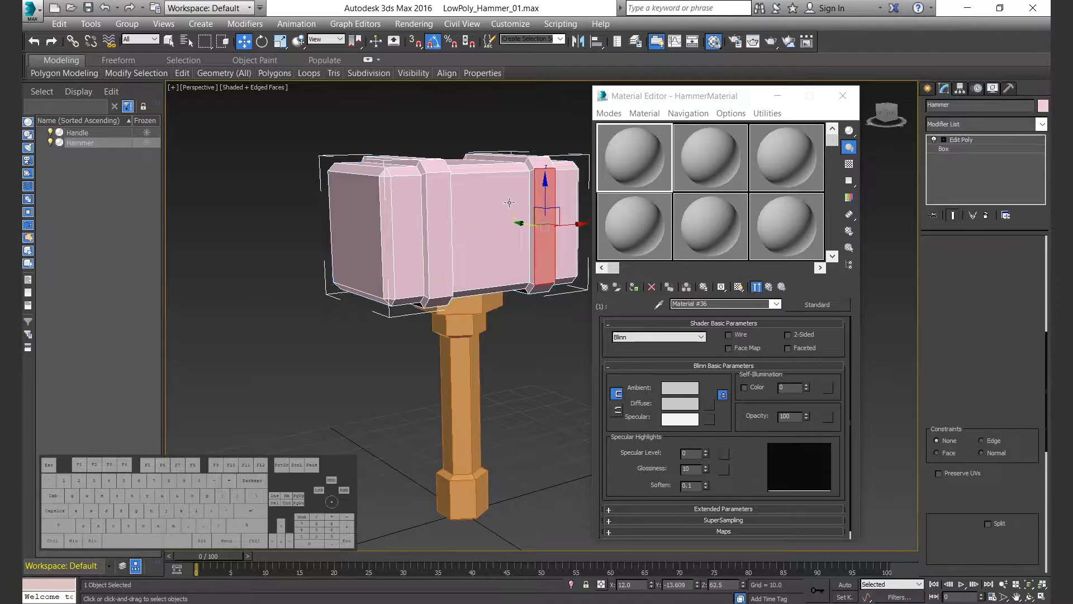
pyautogui.click(520, 215)
pyautogui.scroll(-6, 1021, 436)
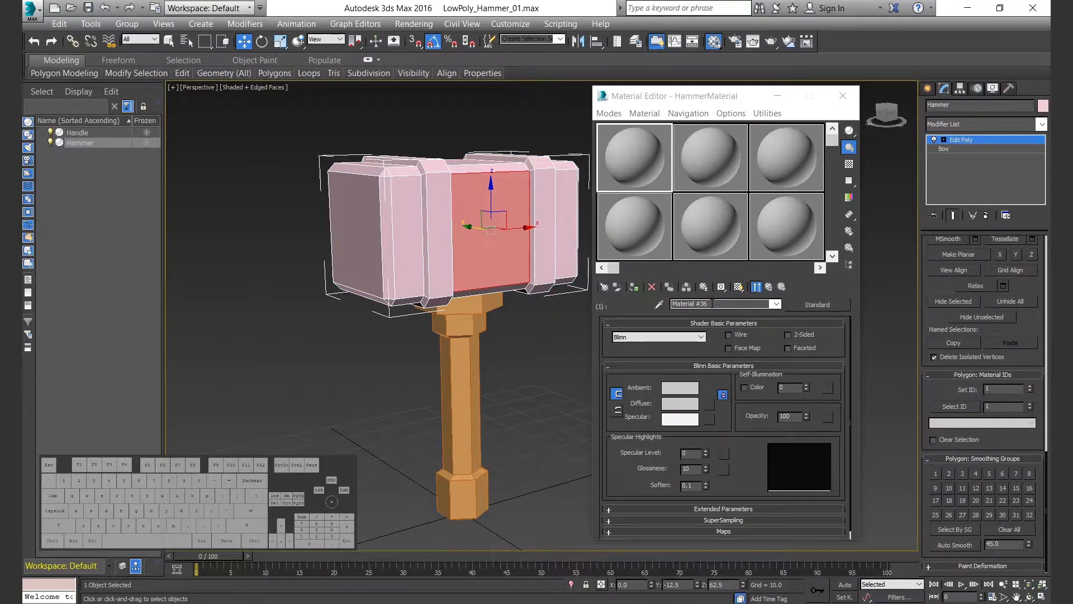
# Reopen the ID 1 sub-material and rename it HammerBaseColor
pyautogui.click(770, 287)
pyautogui.click(749, 391)
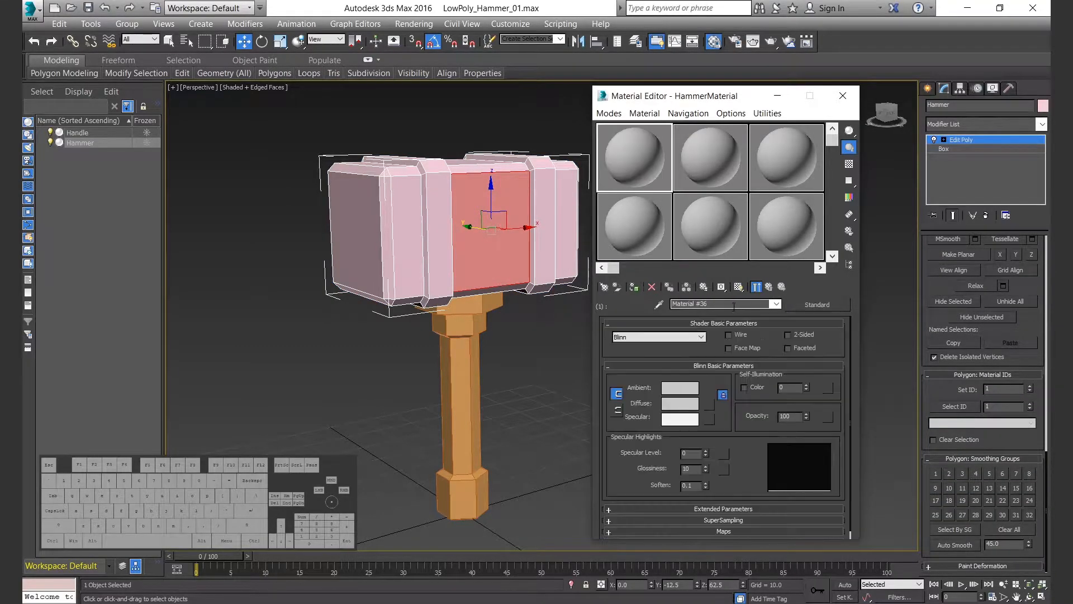
pyautogui.moveTo(712, 304); pyautogui.dragTo(658, 313)
pyautogui.write('HammerBaseColor')
# Dismiss the diffuse map choice and switch the renderer to NVIDIA mental ray
pyautogui.click(709, 403)
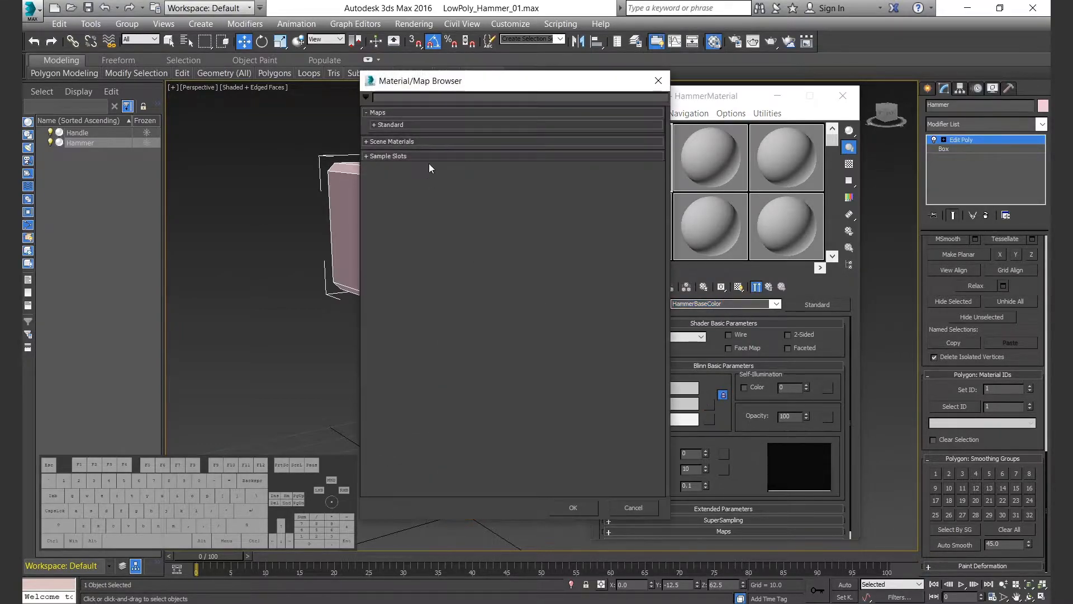
pyautogui.click(665, 83)
pyautogui.click(736, 41)
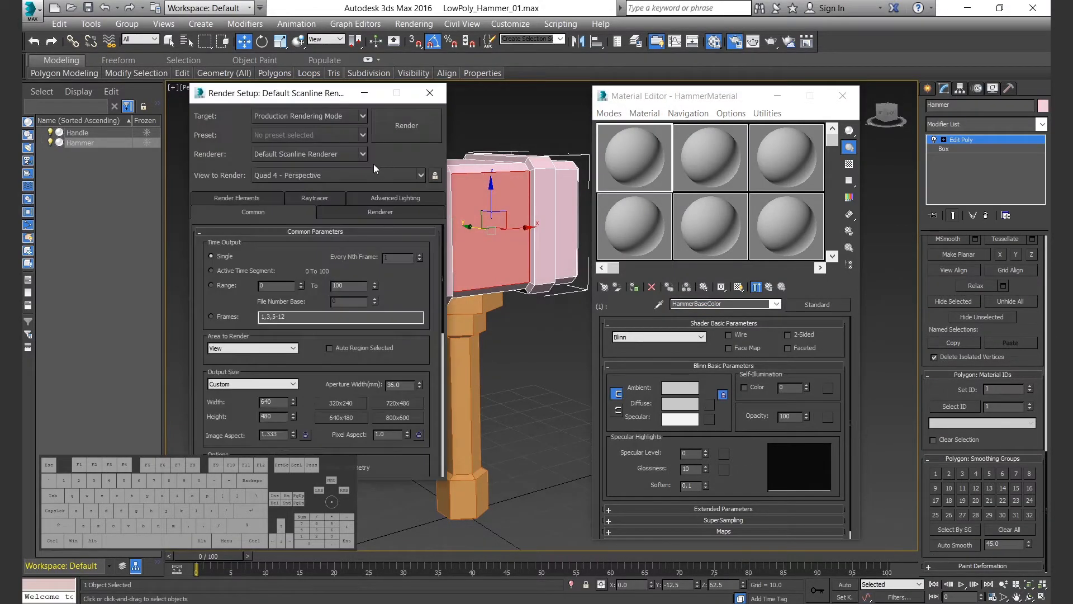
pyautogui.click(306, 154)
pyautogui.click(278, 190)
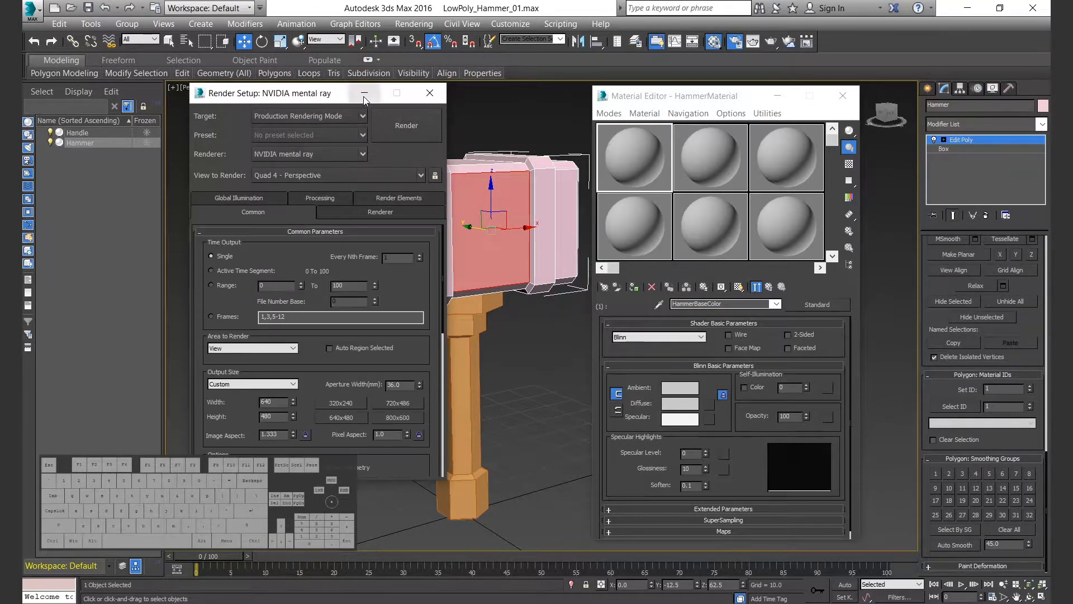
pyautogui.click(430, 93)
# Assign an Ambient/Reflective Occlusion map to HammerBaseColor's diffuse, set its samples to 80 and name it HammerBaseColorMap
pyautogui.click(709, 405)
pyautogui.doubleClick(425, 154)
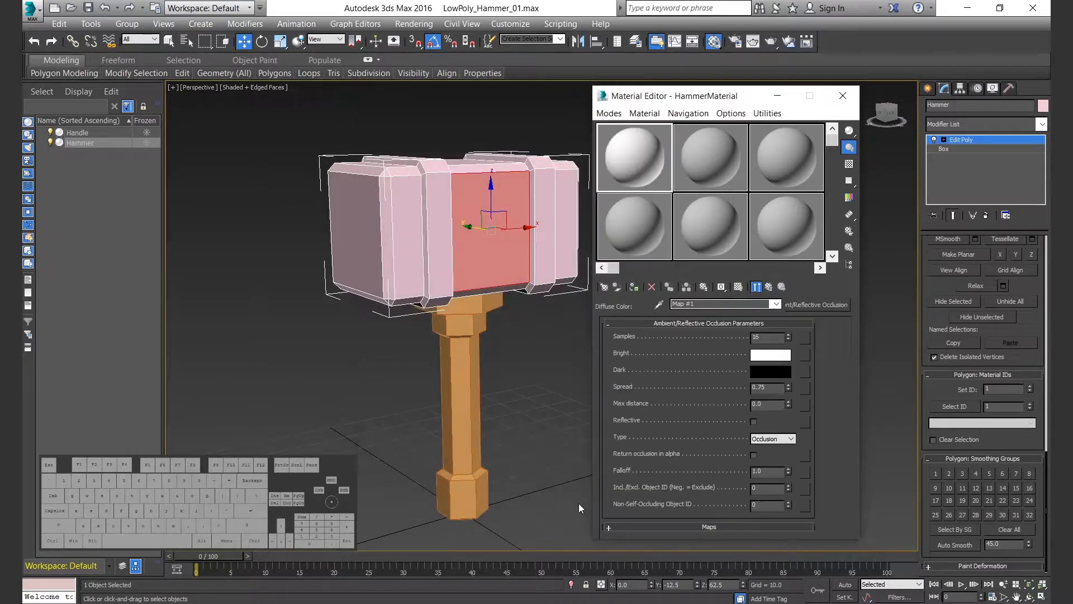
pyautogui.write('80')
pyautogui.click(699, 304)
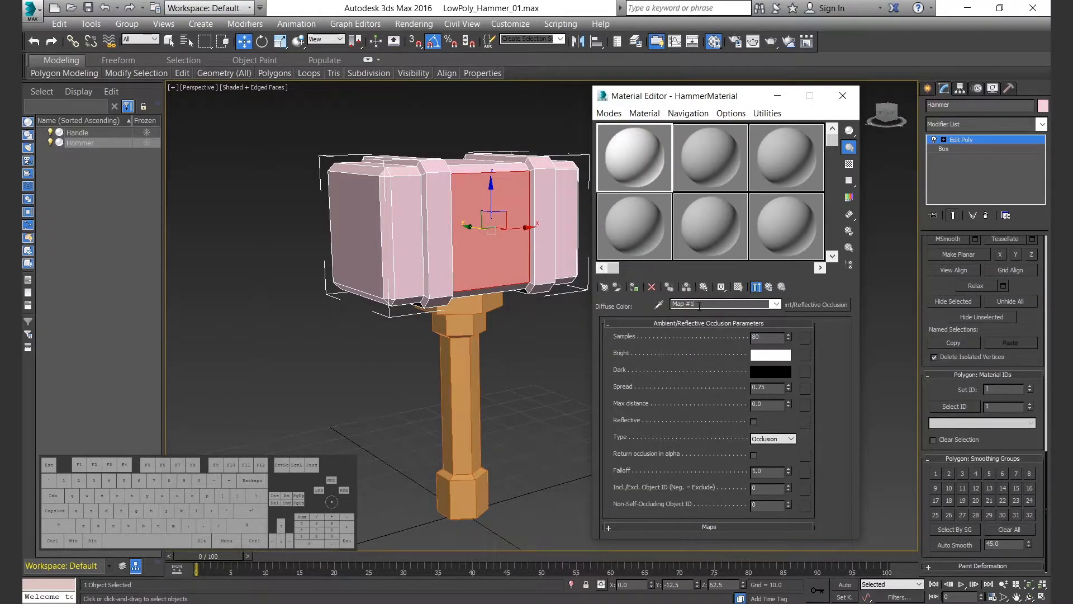
pyautogui.write('HammerBaseColorMap')
# Set the occlusion map's Bright color to hue 0.9, saturation 0.3 and value 0.5
pyautogui.click(770, 355)
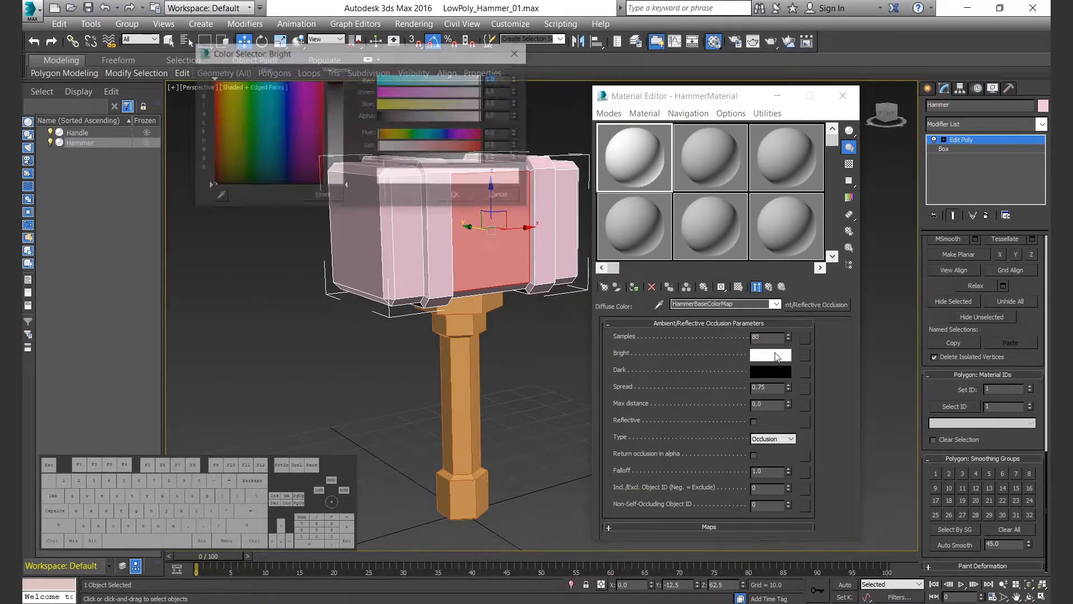
pyautogui.write('0.036')
pyautogui.press('Tab')
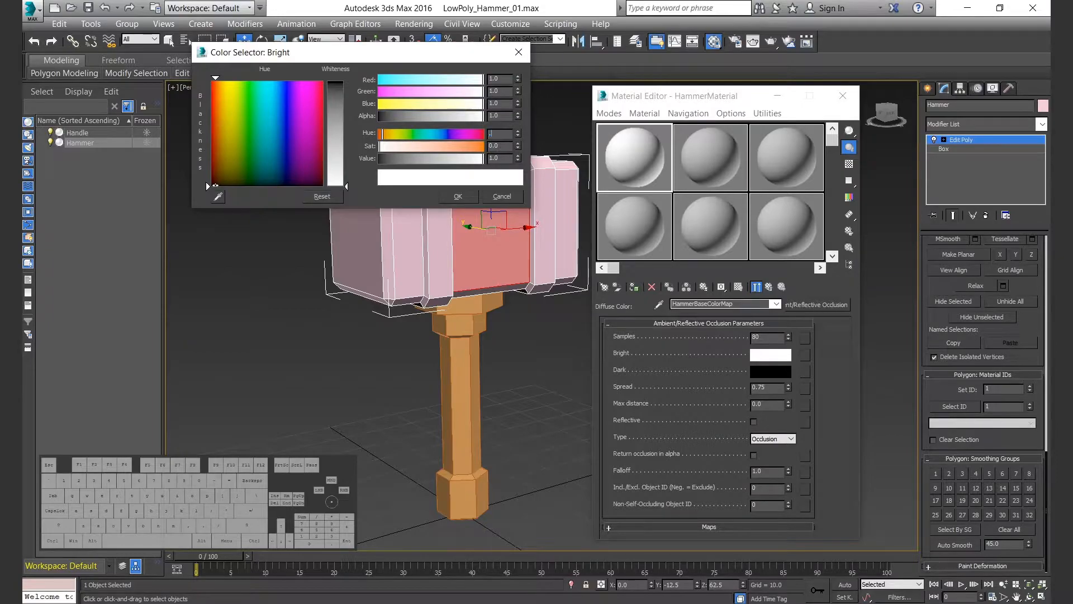
pyautogui.write('.9')
pyautogui.press('Tab')
pyautogui.write('.3')
pyautogui.press('Tab')
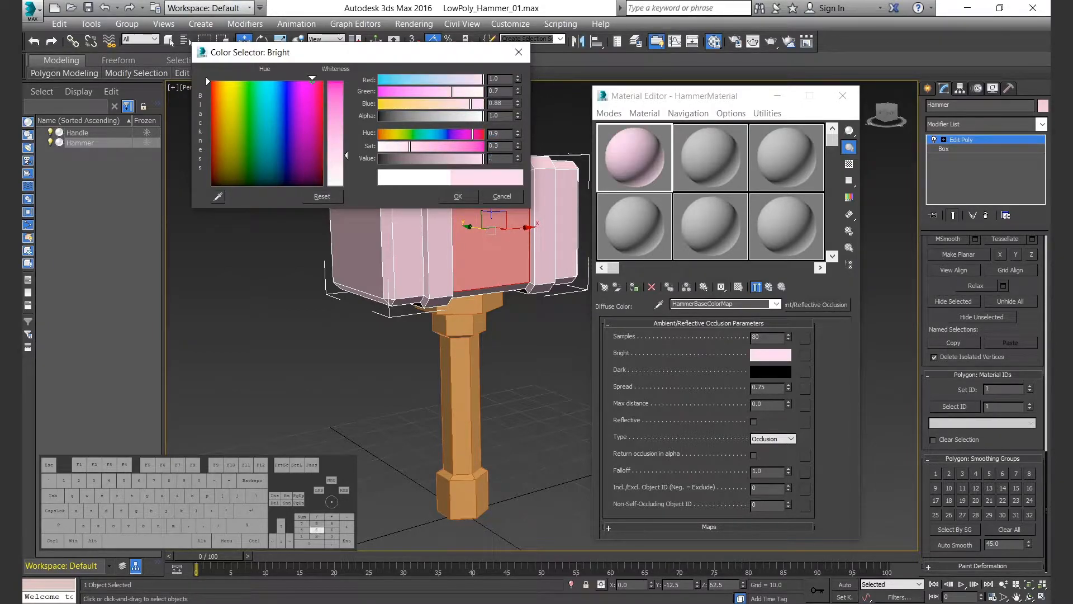
pyautogui.press('Return')
pyautogui.click(458, 196)
# Copy the Bright color onto the Dark color and set the Dark color's value to 0.05
pyautogui.moveTo(757, 353); pyautogui.dragTo(759, 370)
pyautogui.click(718, 322)
pyautogui.click(771, 371)
pyautogui.write('.05')
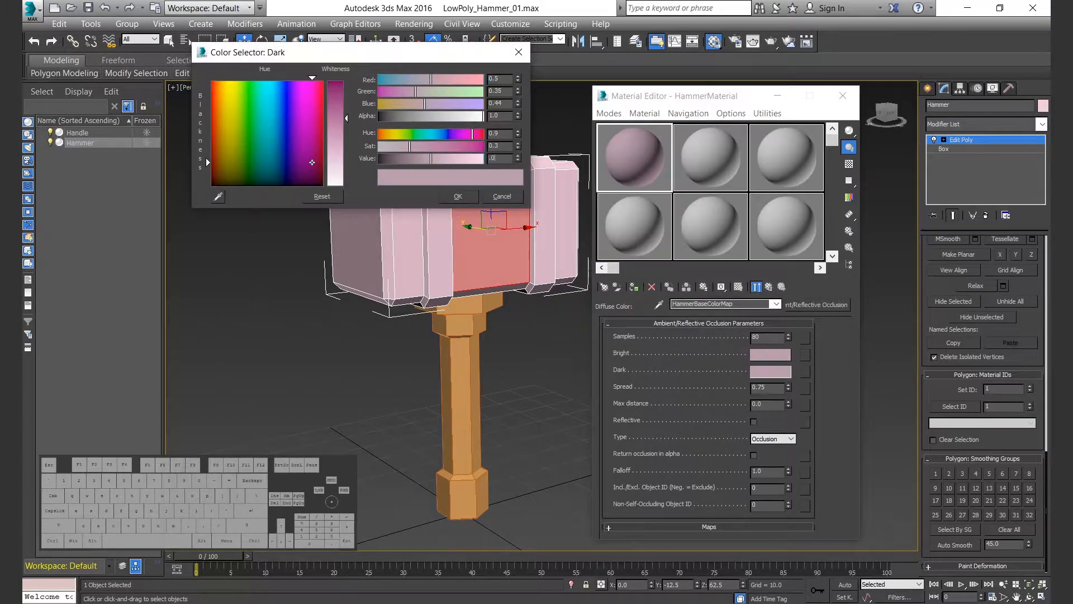
pyautogui.press('Return')
pyautogui.click(457, 196)
# Copy the Bright color to HammerBaseColor's diffuse color and return to the Multi/Sub-Object material
pyautogui.rightClick(780, 356)
pyautogui.click(799, 363)
pyautogui.click(769, 287)
pyautogui.press('Up')
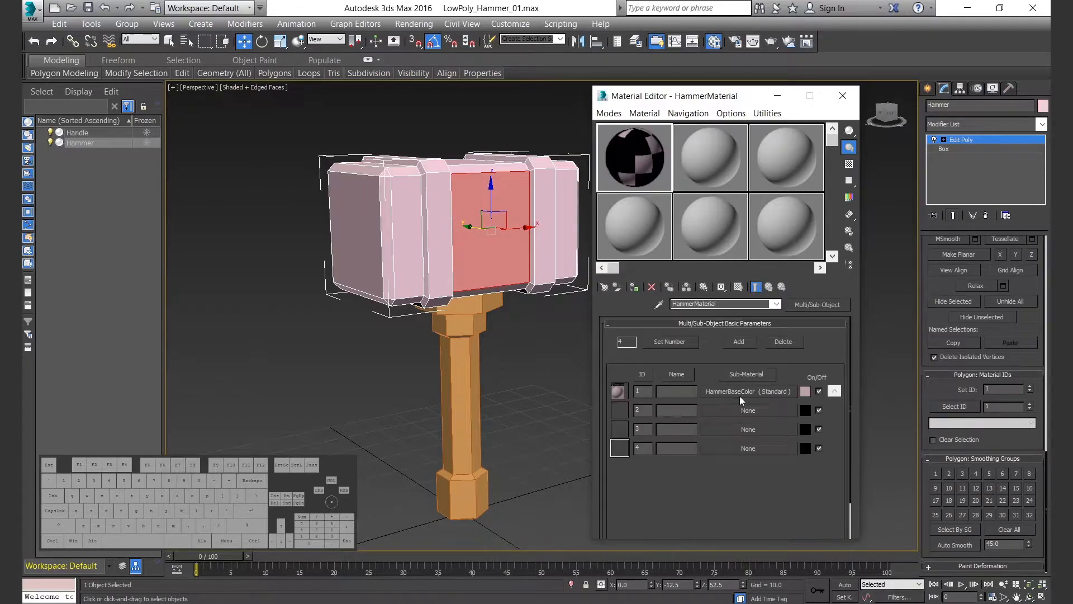
# Leave polygon editing and assign HammerMaterial to the hammer head
pyautogui.rightClick(471, 244)
pyautogui.press('4')
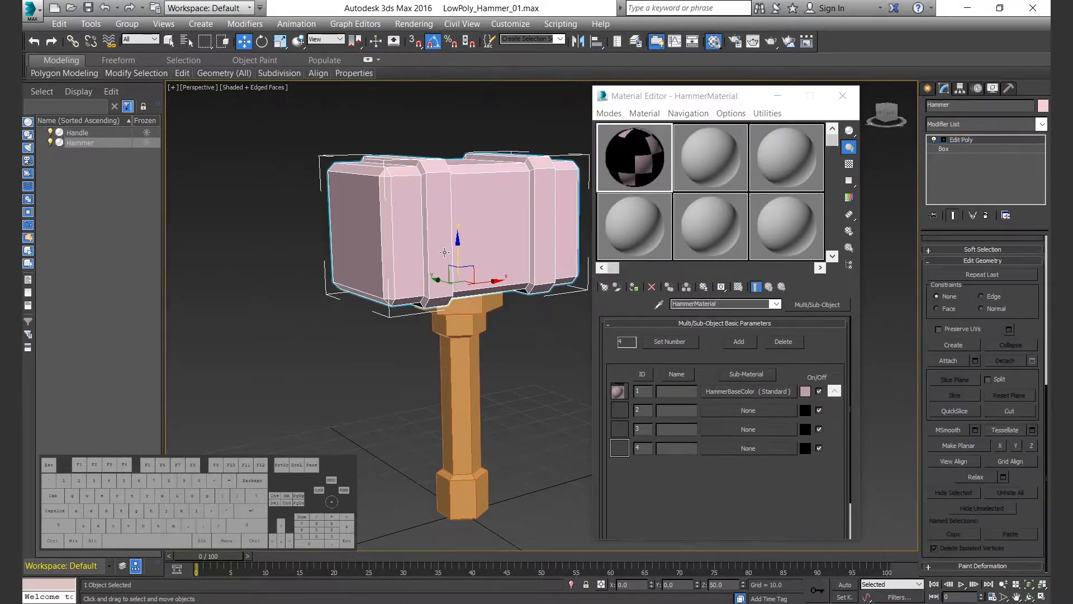
pyautogui.click(634, 286)
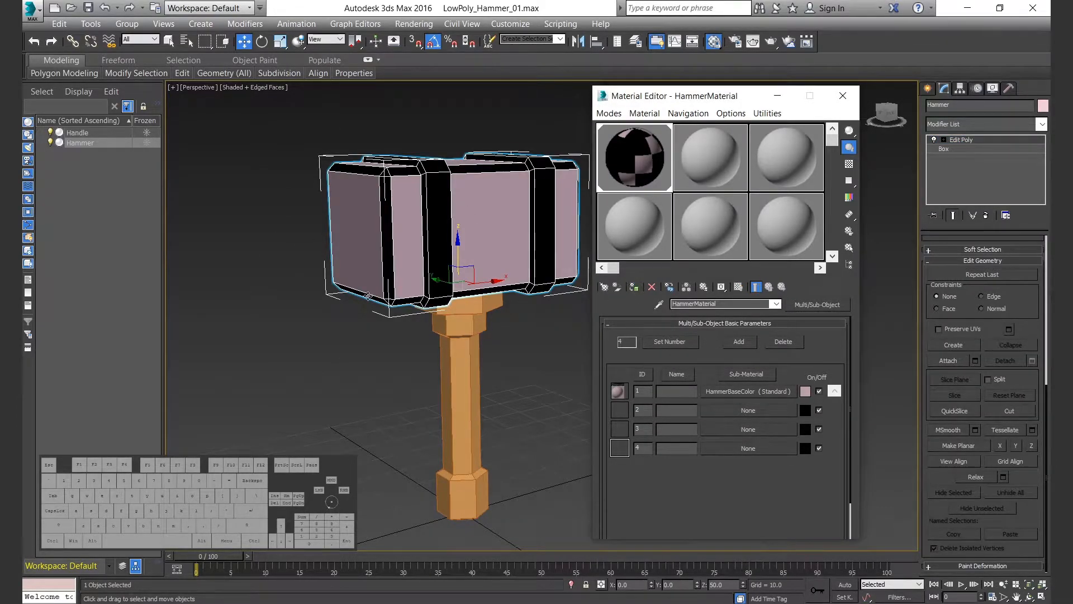
pyautogui.moveTo(726, 411); pyautogui.dragTo(726, 410)
pyautogui.click(693, 308)
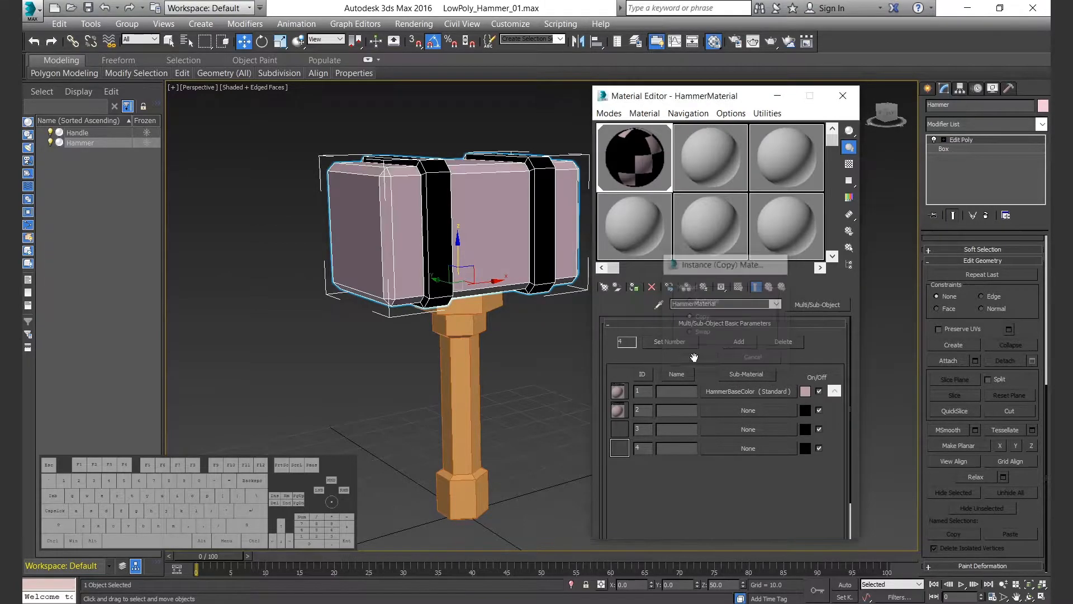
pyautogui.click(733, 414)
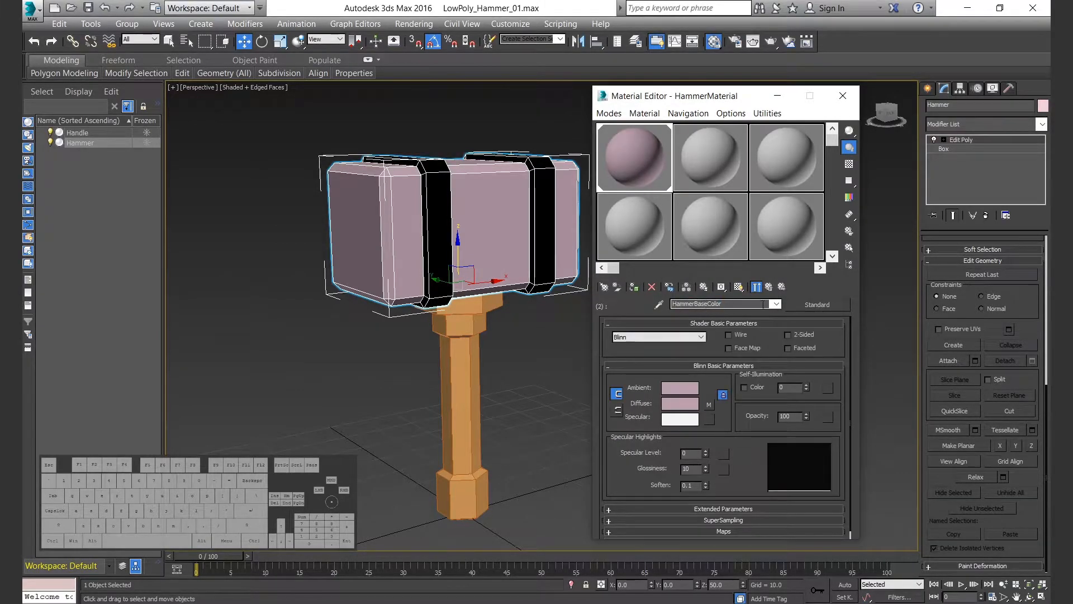
pyautogui.click(770, 287)
pyautogui.rightClick(745, 410)
pyautogui.click(771, 444)
# Duplicate HammerBaseColor into the ID 2 slot as an independent copy and rename it HammerEdgeColor
pyautogui.moveTo(741, 391); pyautogui.dragTo(736, 409)
pyautogui.click(706, 317)
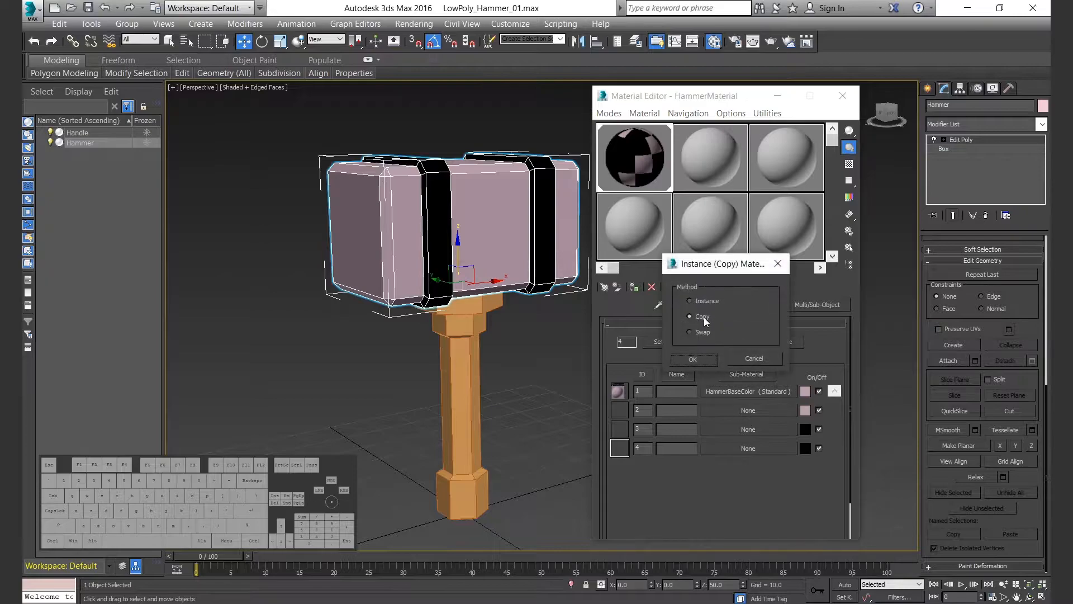
pyautogui.click(694, 359)
pyautogui.click(748, 410)
pyautogui.doubleClick(702, 303)
pyautogui.write('EdgeColor')
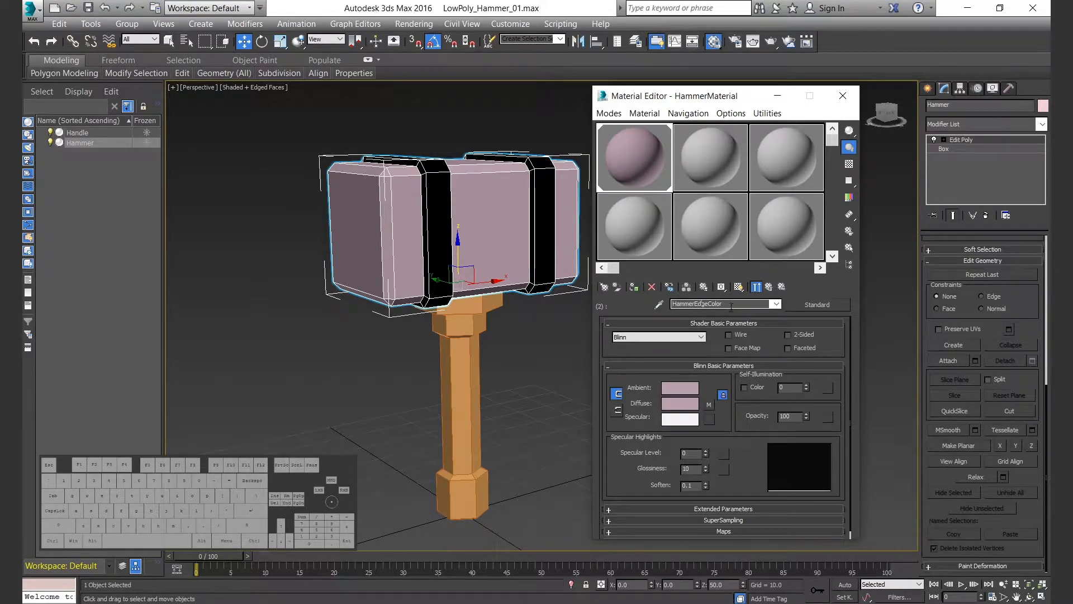
# Rename HammerEdgeColor's diffuse map HammerEdgeColorMap and set its Bright color's value to 1
pyautogui.click(709, 404)
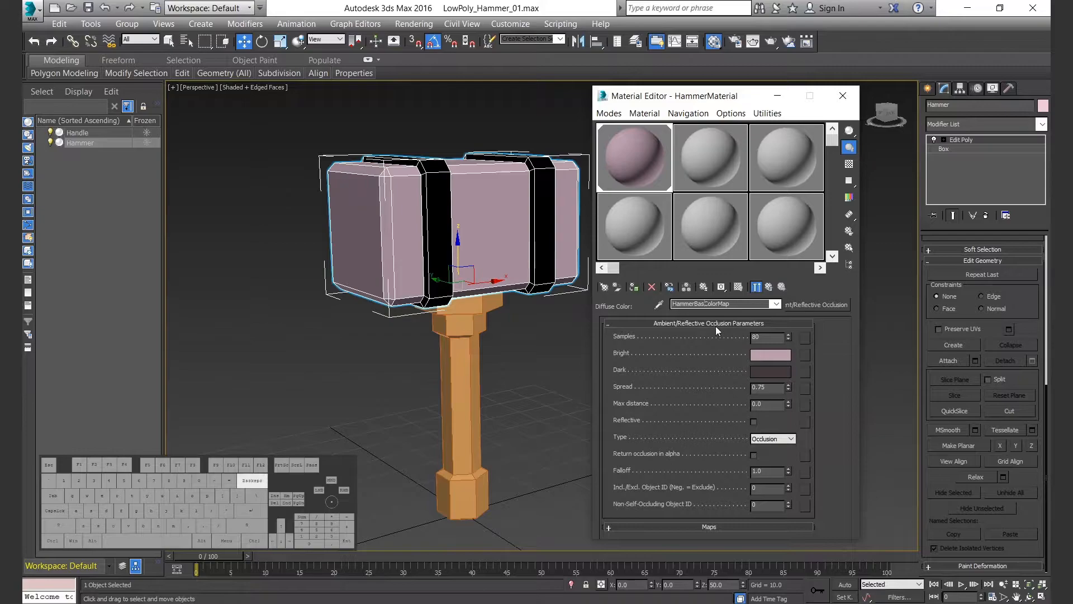
pyautogui.write('Edg')
pyautogui.click(770, 356)
pyautogui.write('1')
pyautogui.press('Tab')
pyautogui.doubleClick(501, 146)
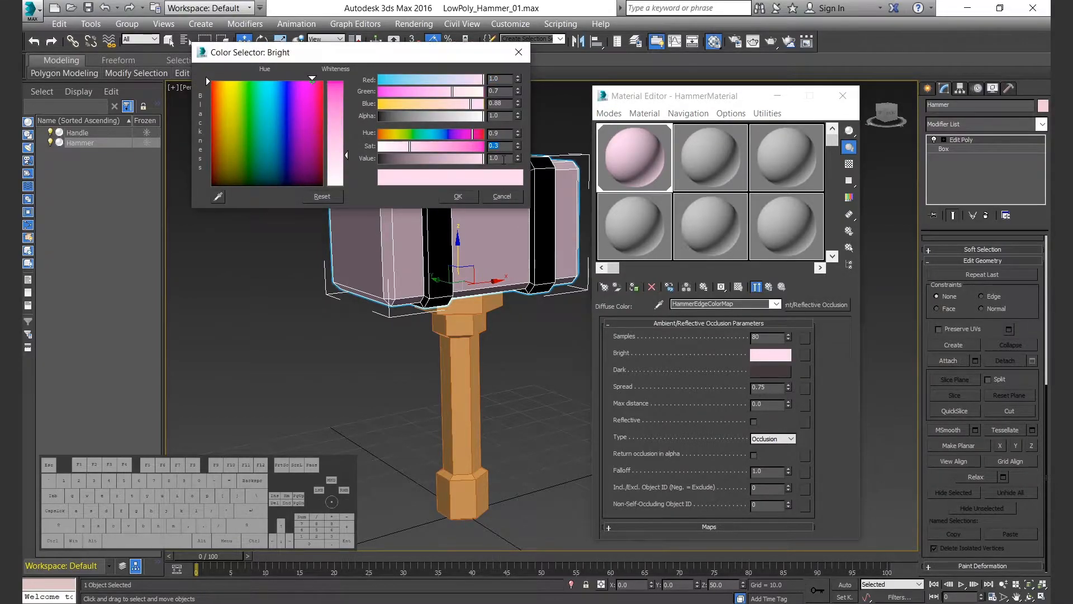
pyautogui.click(458, 196)
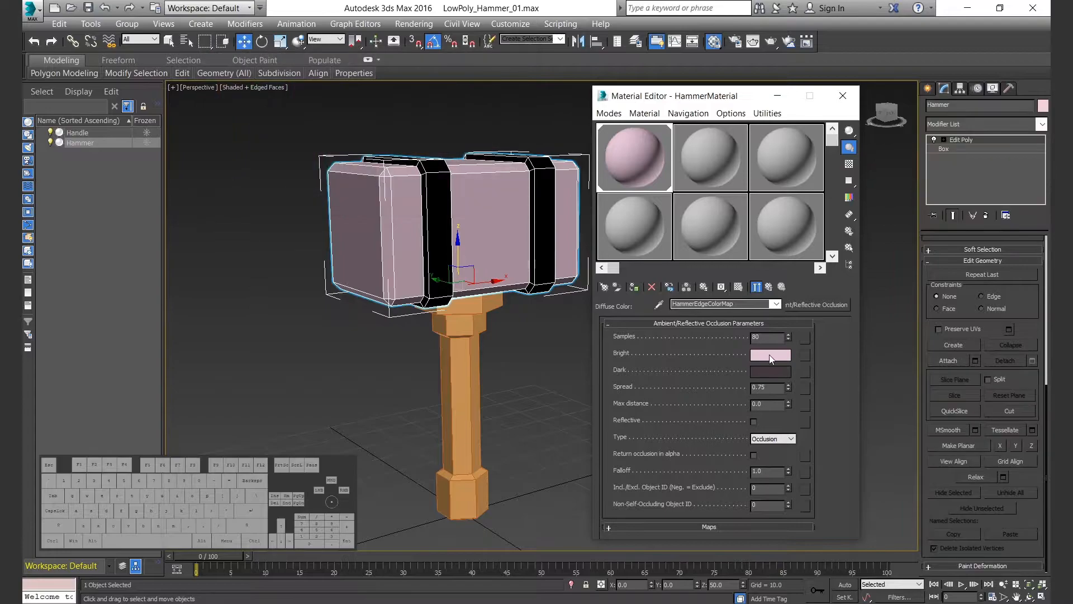
# Copy the map's Bright color to HammerEdgeColor's diffuse color and return to the Multi/Sub-Object material
pyautogui.click(768, 287)
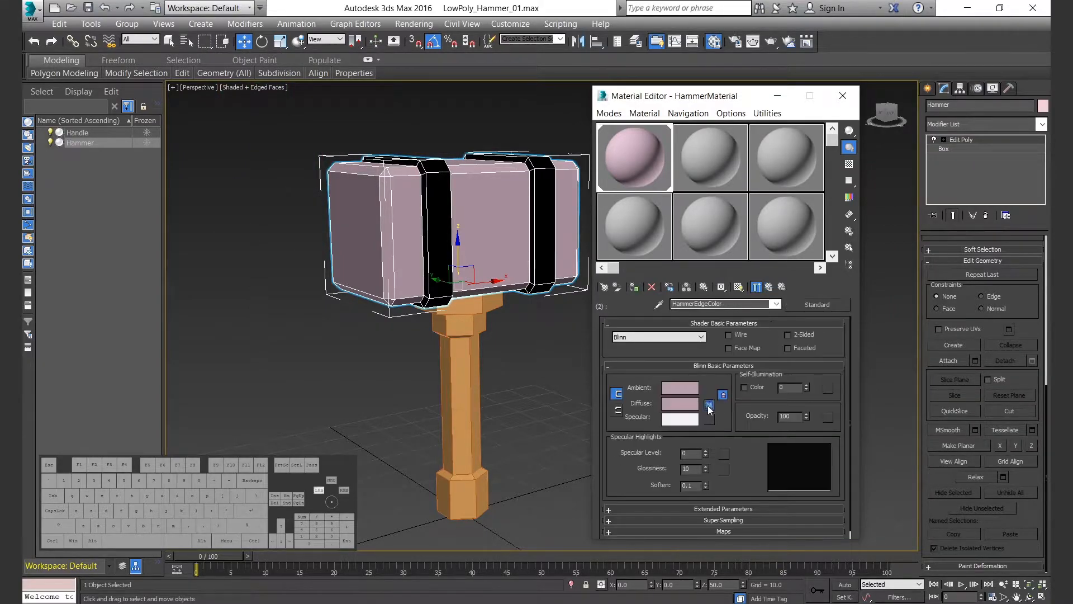
pyautogui.click(708, 405)
pyautogui.click(768, 287)
pyautogui.rightClick(685, 402)
pyautogui.click(716, 423)
pyautogui.click(768, 287)
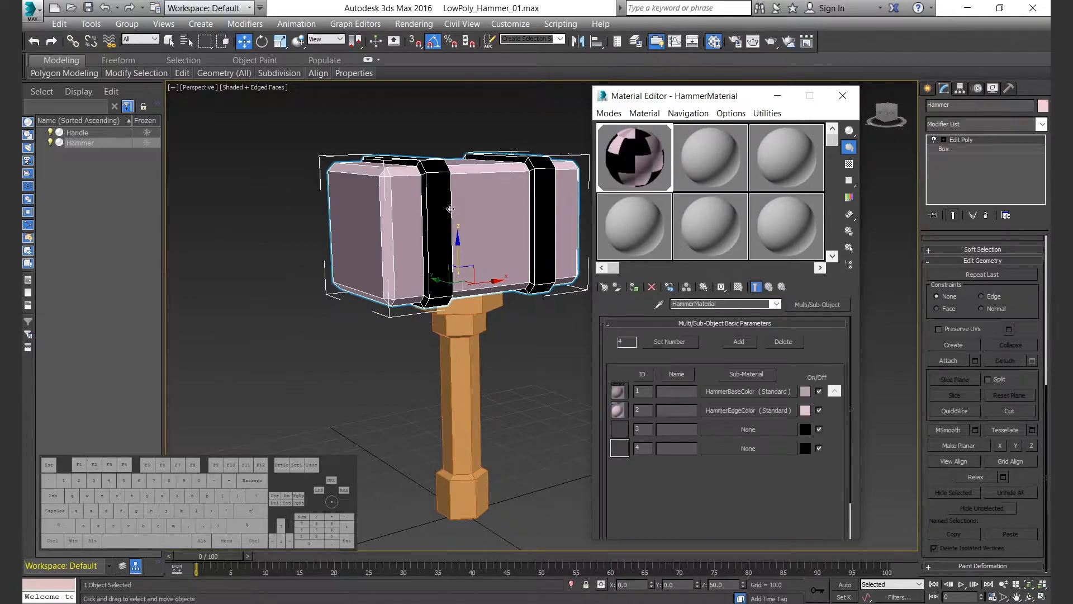
# Duplicate the HammerEdgeColor sub-material into the ID 3 slot
pyautogui.moveTo(740, 427); pyautogui.dragTo(747, 429)
pyautogui.click(705, 359)
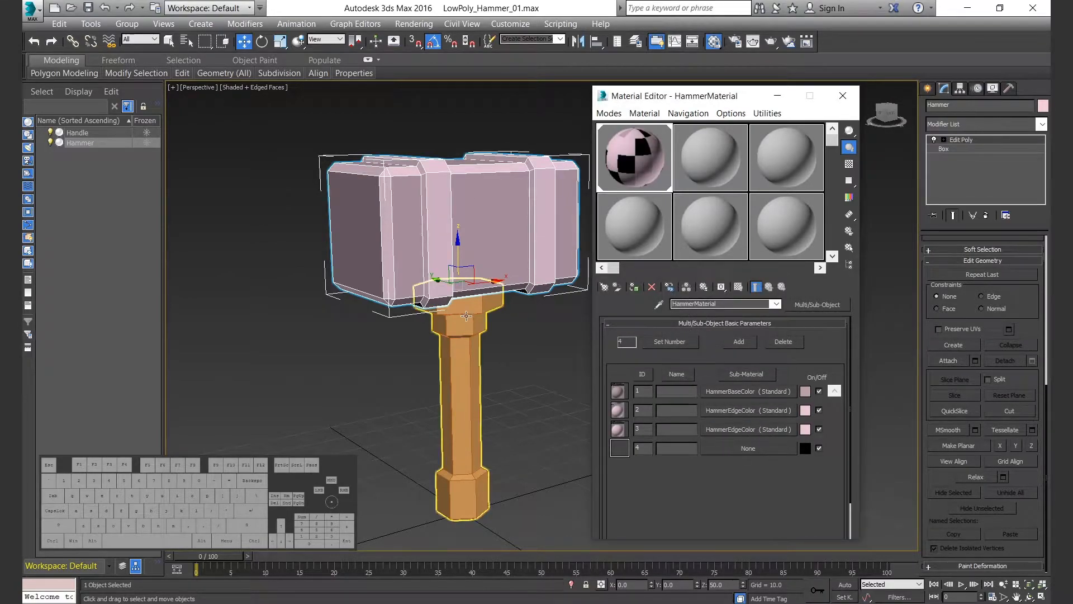
# Rename the ID 3 sub-material MetalColor and set its diffuse map's Bright color to hue 0, saturation 0 and value 0.1
pyautogui.click(748, 429)
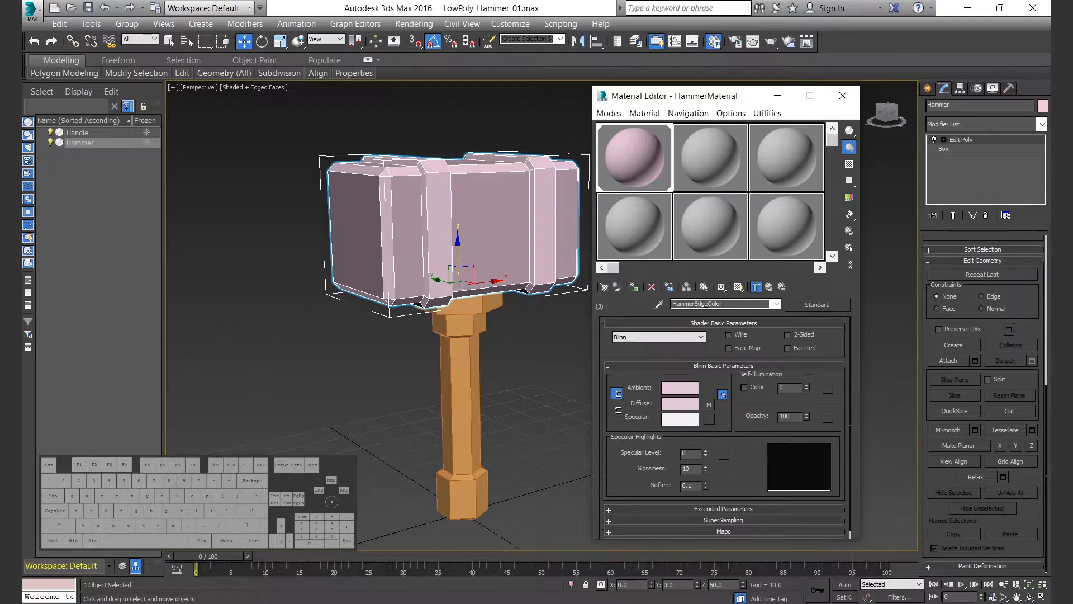
pyautogui.write('MetalColor')
pyautogui.click(709, 407)
pyautogui.click(760, 356)
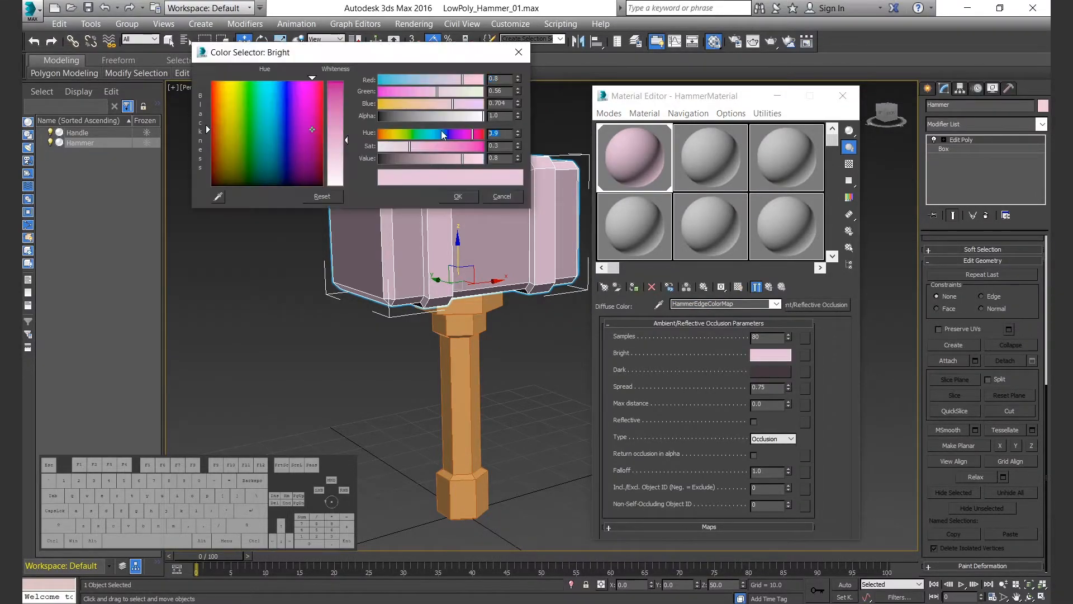
pyautogui.moveTo(477, 150); pyautogui.dragTo(380, 147)
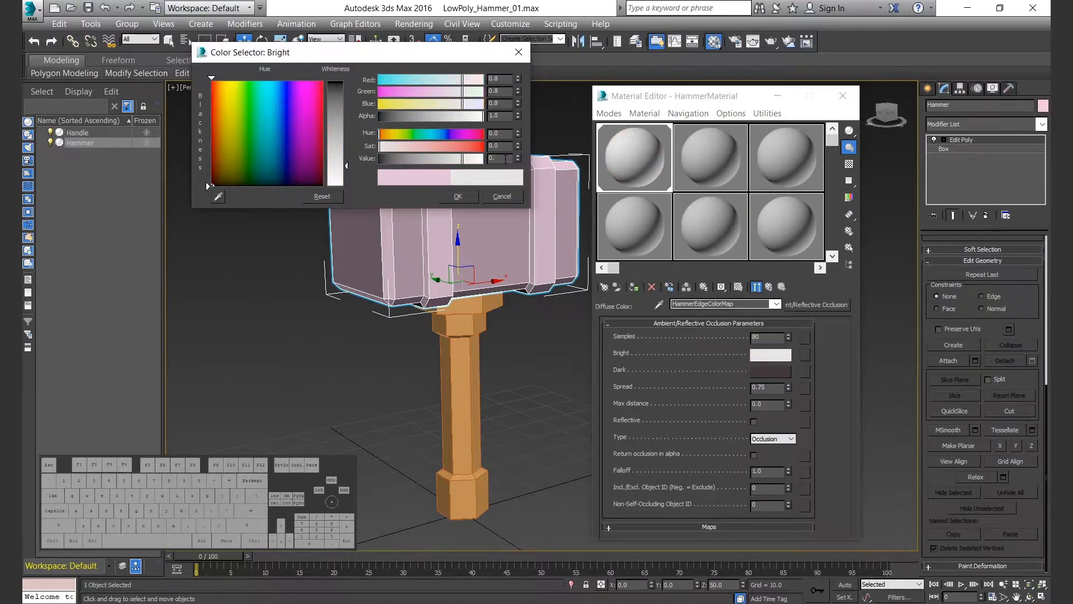
pyautogui.write('0.05')
pyautogui.press('Return')
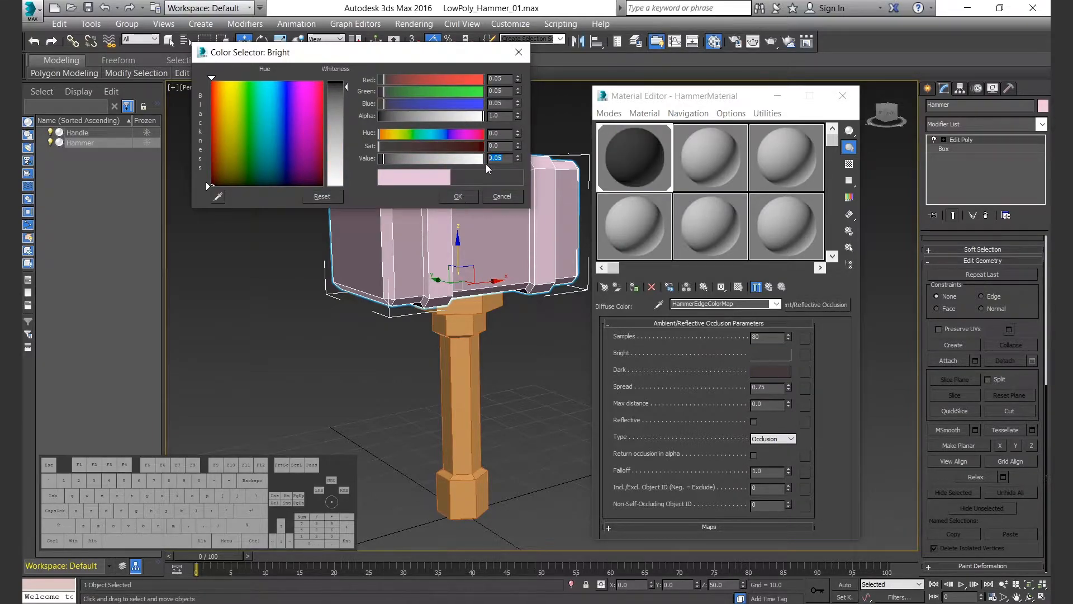
pyautogui.write('0.1')
pyautogui.press('Return')
pyautogui.click(458, 196)
# Copy MetalColor's Bright map color to its Dark color and set the Dark color's value to 0.05
pyautogui.moveTo(763, 355); pyautogui.dragTo(766, 371)
pyautogui.click(720, 322)
pyautogui.click(770, 371)
pyautogui.doubleClick(510, 158)
pyautogui.write('.')
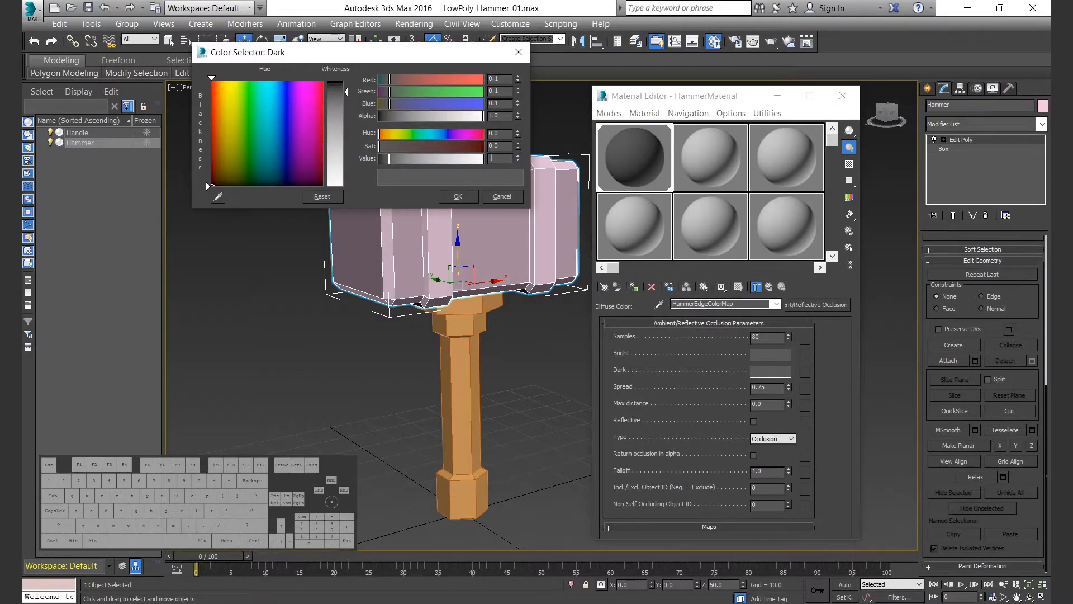
pyautogui.write('05')
pyautogui.press('Return')
pyautogui.click(458, 196)
# Copy the map's Bright color to MetalColor's diffuse color and return to the Multi/Sub-Object material
pyautogui.rightClick(772, 368)
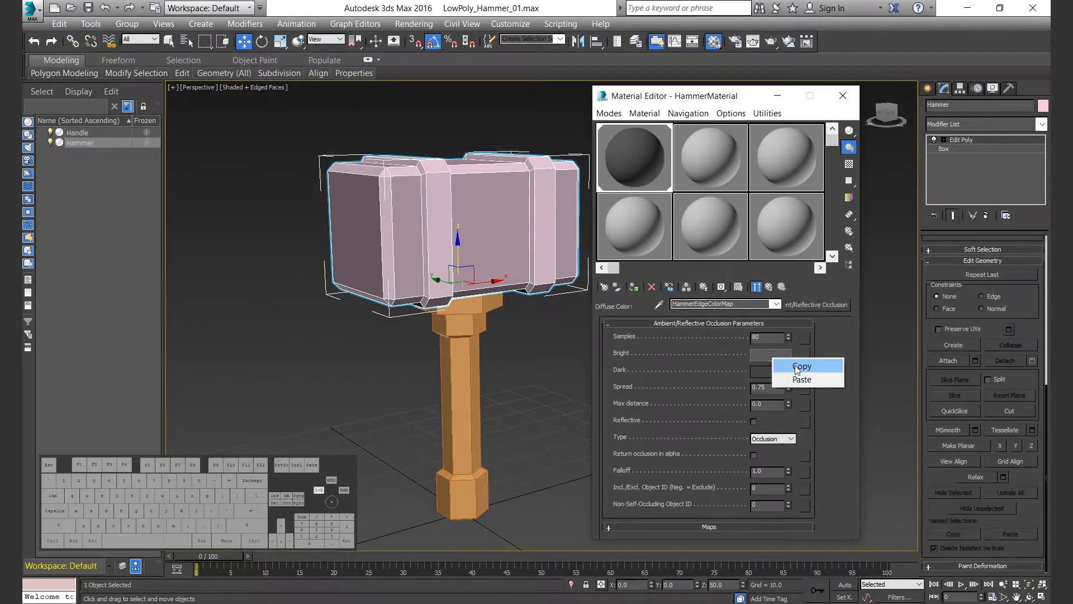
pyautogui.click(792, 367)
pyautogui.click(769, 286)
pyautogui.rightClick(682, 403)
pyautogui.click(722, 425)
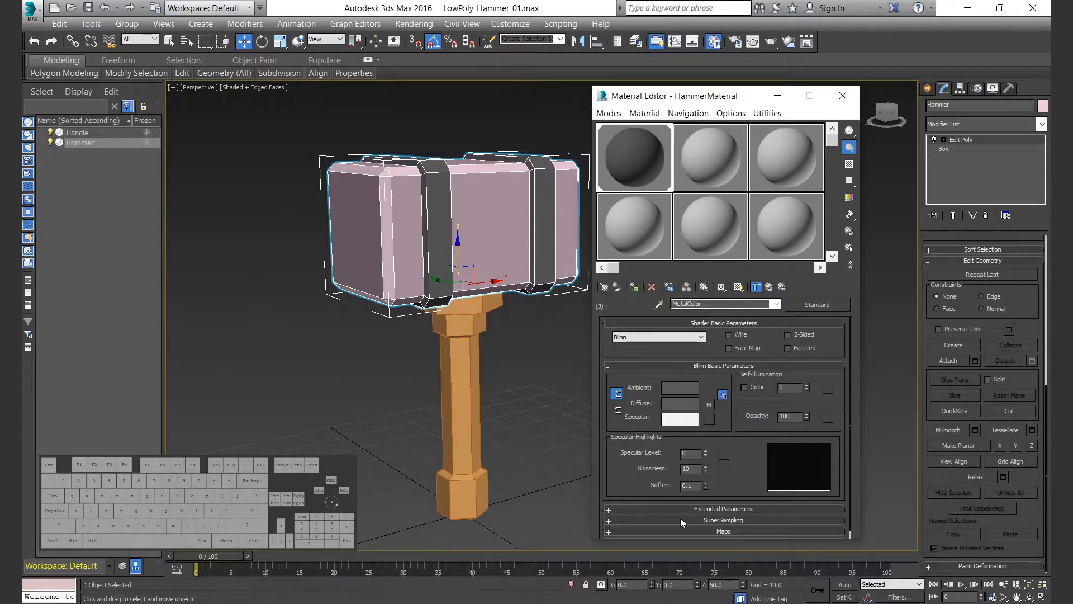
pyautogui.click(769, 287)
# Duplicate the MetalColor sub-material into the ID 4 slot
pyautogui.click(744, 449)
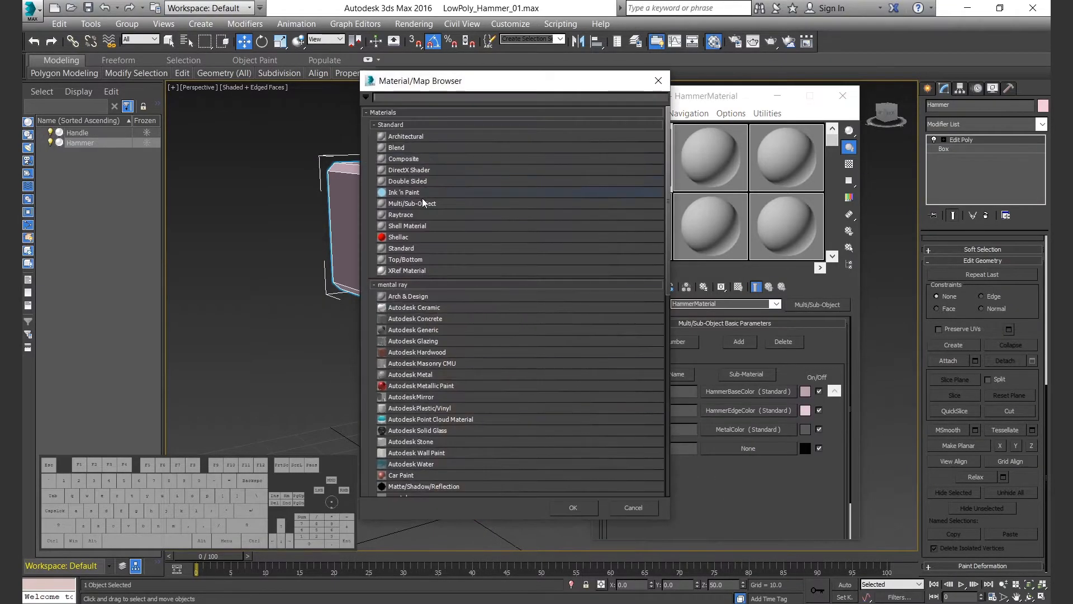
pyautogui.click(634, 507)
pyautogui.moveTo(748, 429); pyautogui.dragTo(758, 450)
pyautogui.click(704, 361)
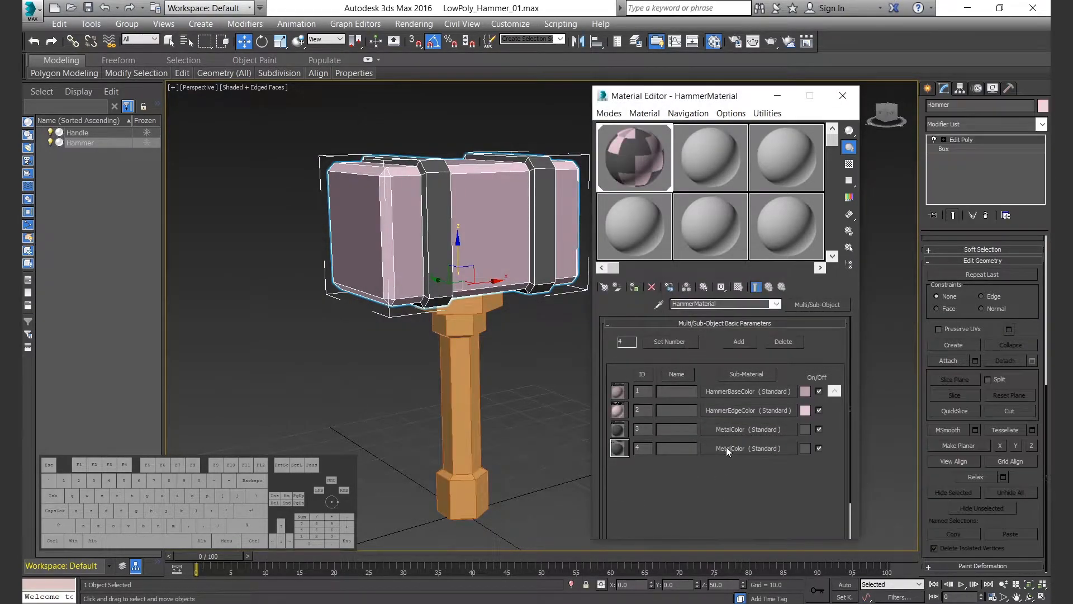
# Rename the ID 4 sub-material WoodColor and its diffuse map WoodMap
pyautogui.click(727, 448)
pyautogui.press('BackSpace')
pyautogui.press('BackSpace')
pyautogui.press('BackSpace')
pyautogui.write('WoodColor')
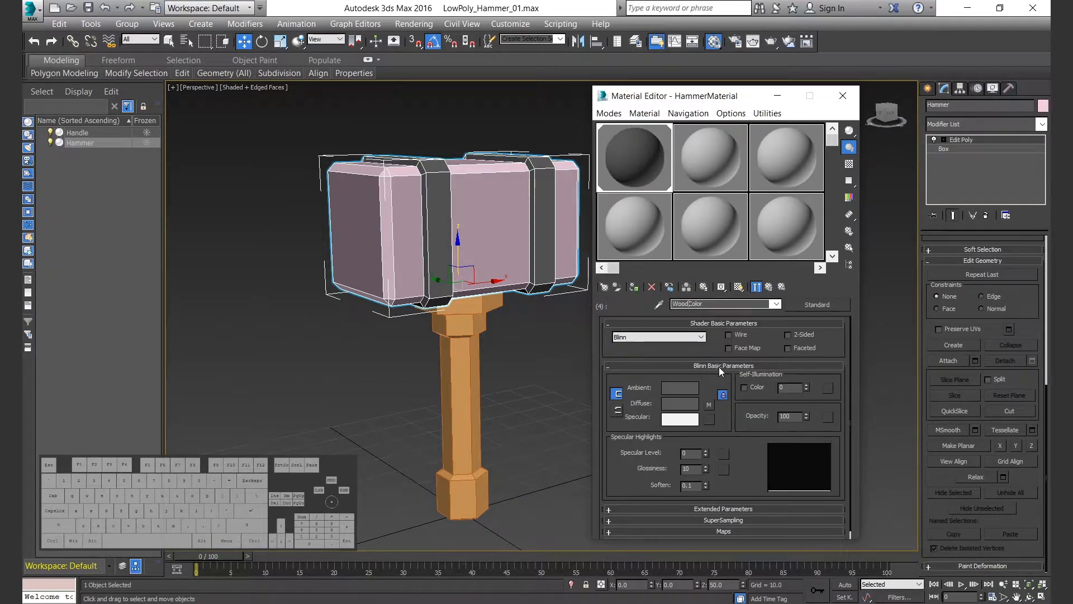
pyautogui.click(708, 404)
pyautogui.doubleClick(722, 306)
pyautogui.write('WoodMap')
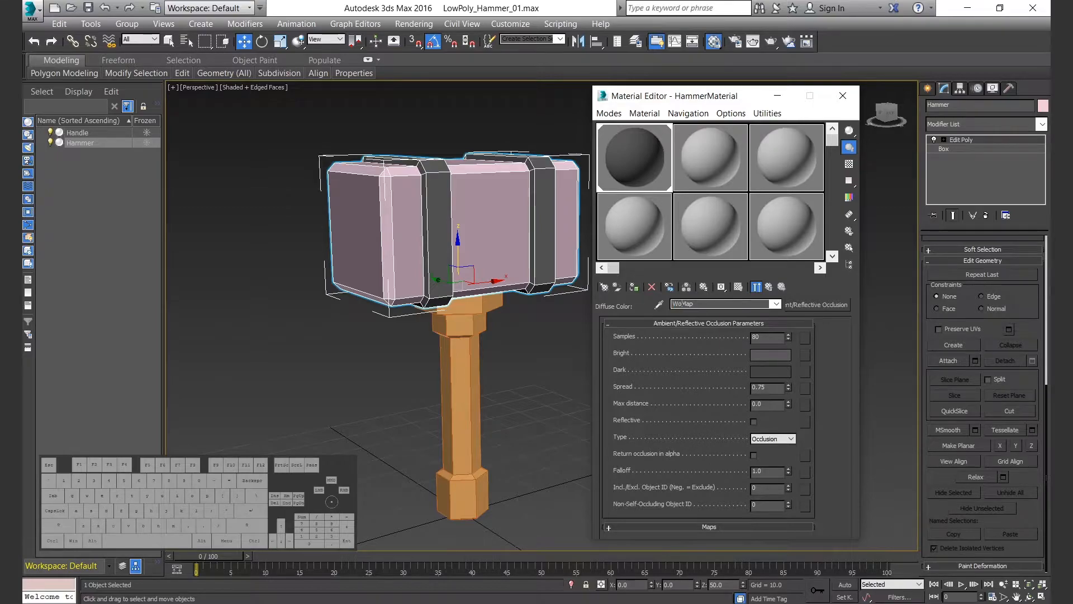
# Set WoodMap's Bright color to an orange-brown with saturation 0.8 and value 0.6
pyautogui.click(771, 357)
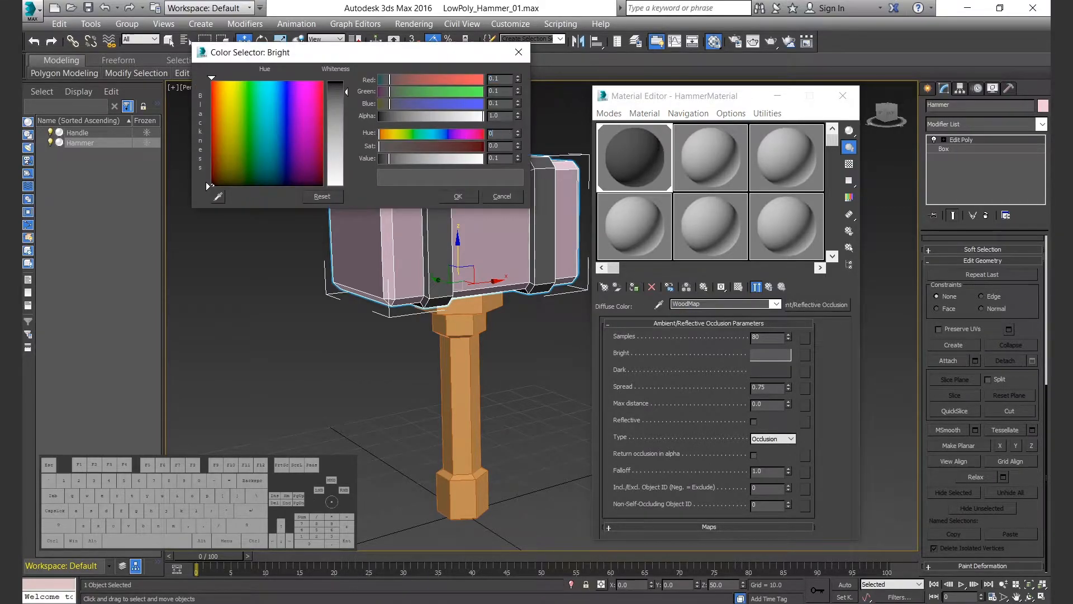
pyautogui.write('0.8')
pyautogui.press('Tab')
pyautogui.write('.6')
pyautogui.press('Return')
pyautogui.click(458, 196)
# Copy WoodMap's Bright color to its Dark color and darken it to a deep brown
pyautogui.moveTo(770, 354); pyautogui.dragTo(770, 370)
pyautogui.click(726, 322)
pyautogui.click(770, 371)
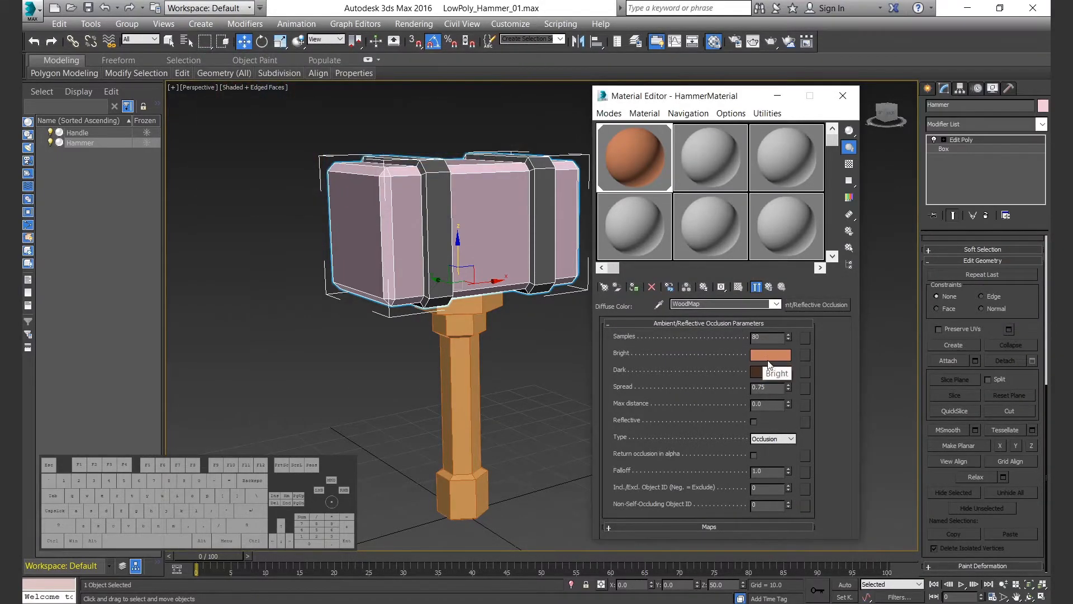
# Copy WoodMap's Bright color to WoodColor's diffuse color and return to the Multi/Sub-Object material
pyautogui.rightClick(768, 356)
pyautogui.click(783, 364)
pyautogui.click(769, 286)
pyautogui.rightClick(679, 403)
pyautogui.click(696, 428)
pyautogui.click(757, 287)
pyautogui.click(733, 429)
pyautogui.click(769, 287)
# Assign HammerMaterial to the handle, deselect it and turn off edged faces in the Perspective view
pyautogui.click(450, 386)
pyautogui.click(635, 287)
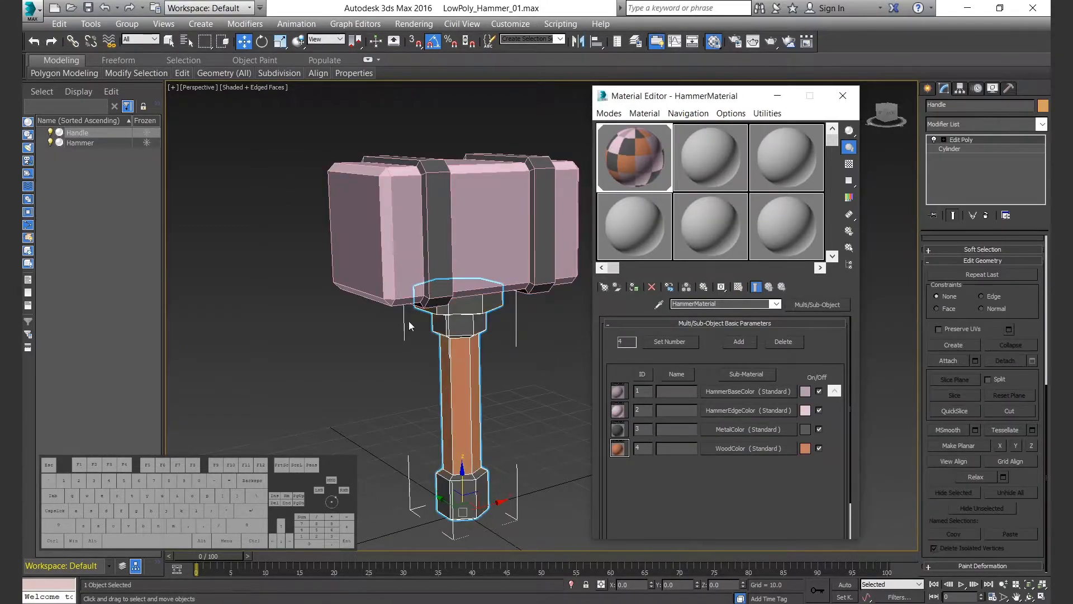
pyautogui.click(522, 442)
pyautogui.press('F4')
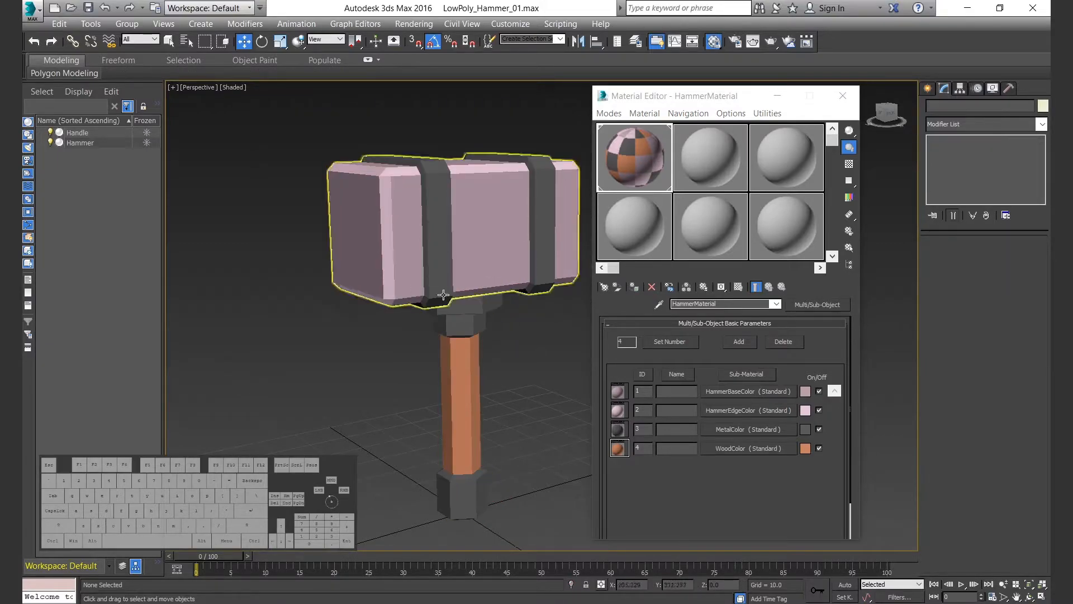
# Set the Specular Level of both HammerBaseColor and HammerEdgeColor to 30
pyautogui.click(725, 391)
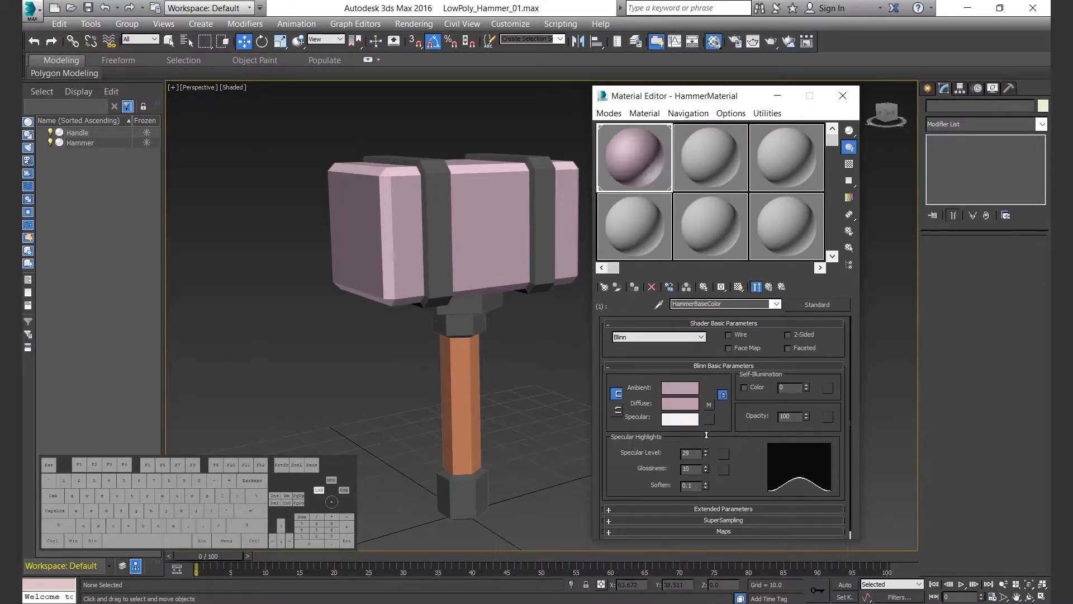
pyautogui.doubleClick(696, 454)
pyautogui.write('30')
pyautogui.click(768, 288)
pyautogui.click(714, 408)
pyautogui.doubleClick(690, 455)
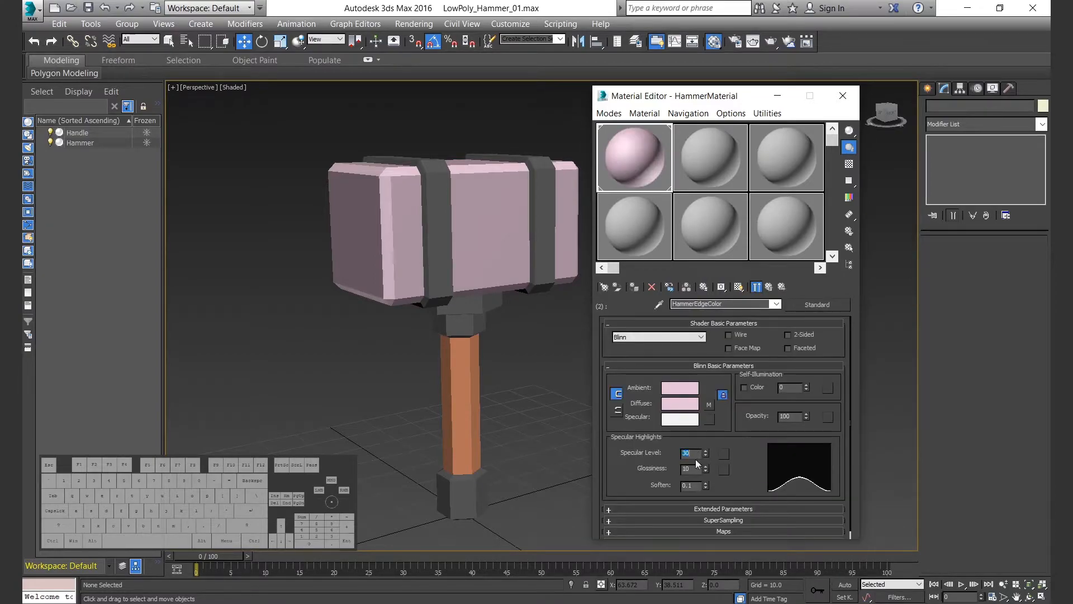
pyautogui.press('Up')
# Set MetalColor's Specular Level to 60 and its Glossiness to 40
pyautogui.click(729, 427)
pyautogui.moveTo(705, 452)
pyautogui.mouseDown()
pyautogui.moveTo(705, 431)
pyautogui.moveTo(704, 442)
pyautogui.mouseUp()
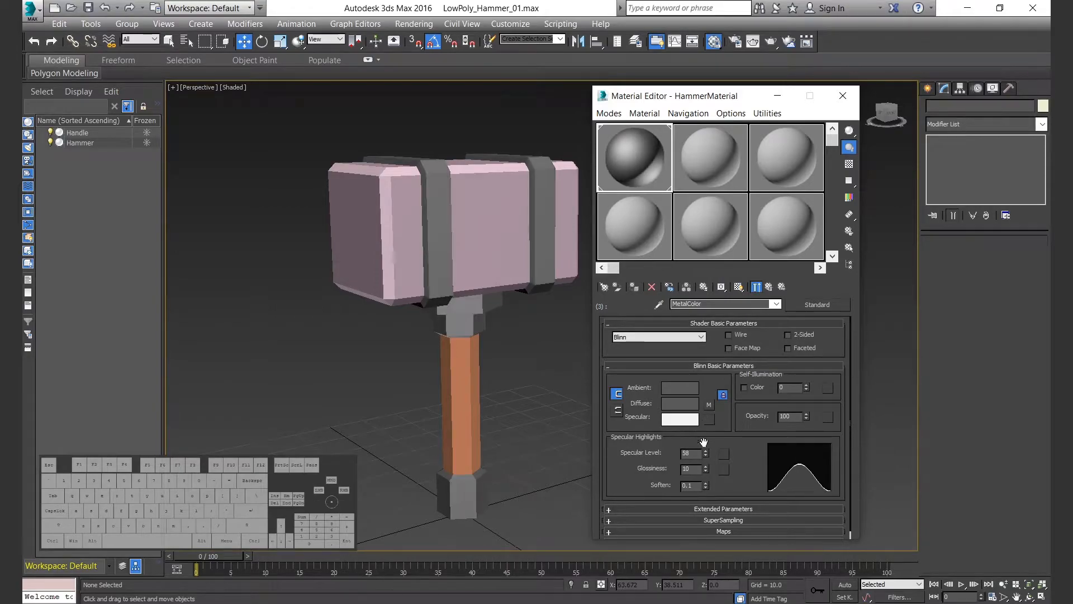
pyautogui.doubleClick(691, 469)
pyautogui.write('38')
pyautogui.press('Return')
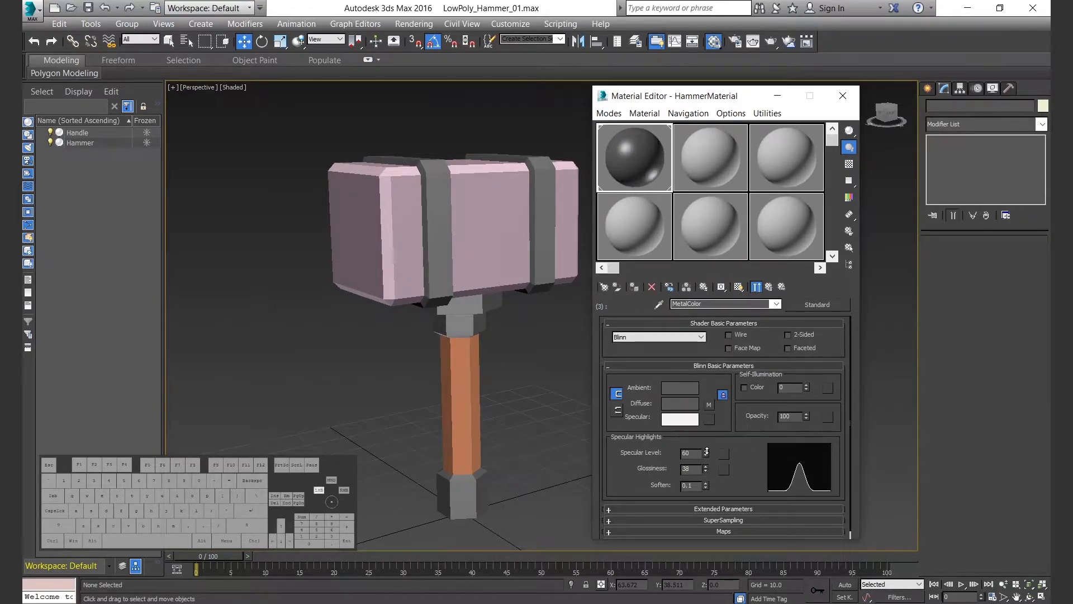
pyautogui.write('40')
pyautogui.press('Return')
# Raise MetalColor's Specular Level to 80, set its Soften to 0.1 and return to the Multi/Sub-Object material
pyautogui.moveTo(707, 456); pyautogui.dragTo(706, 441)
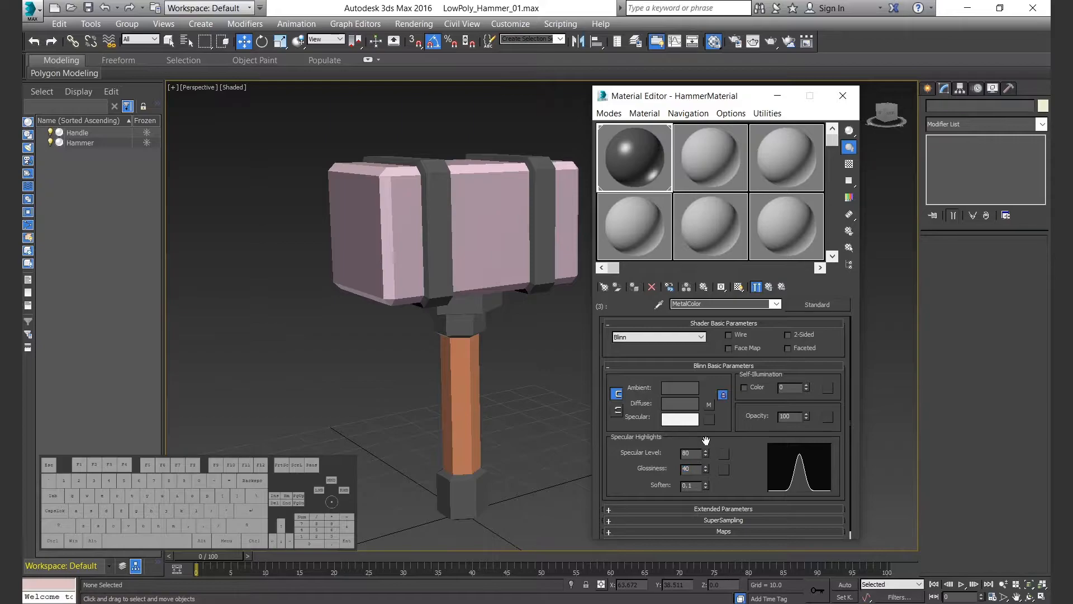
pyautogui.write('60')
pyautogui.press('Return')
pyautogui.doubleClick(691, 486)
pyautogui.write('.1')
pyautogui.press('Return')
pyautogui.click(770, 287)
# Raise WoodColor's Specular Level to about 20 and return to the Multi/Sub-Object material
pyautogui.click(739, 453)
pyautogui.moveTo(706, 452); pyautogui.dragTo(706, 442)
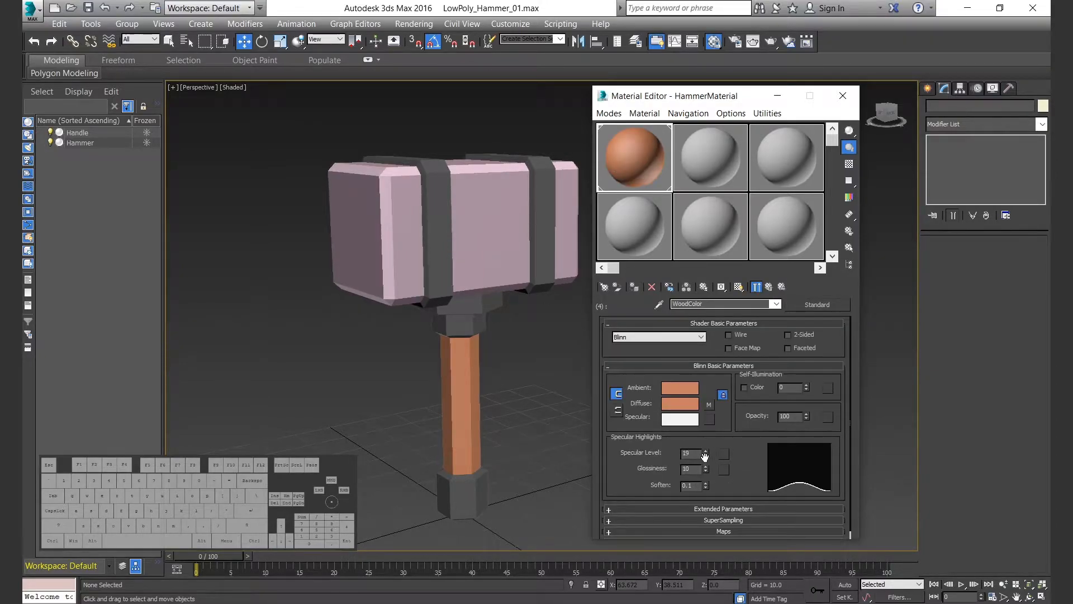
pyautogui.click(768, 289)
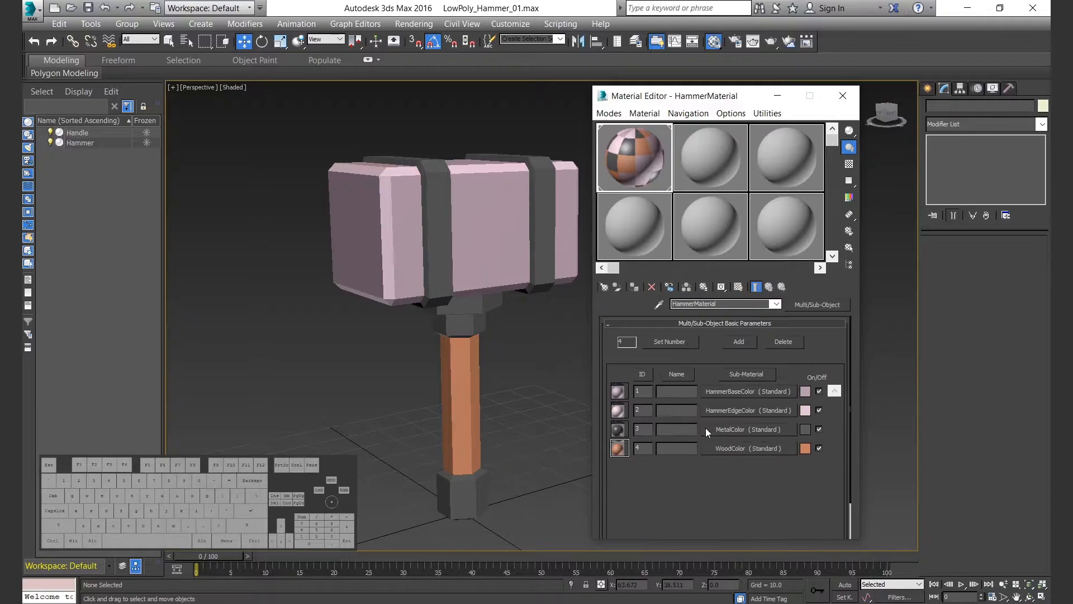
# Minimize the Material Editor, render the Perspective view and examine the hammer's colors and edges up close
pyautogui.click(778, 95)
pyautogui.click(871, 87)
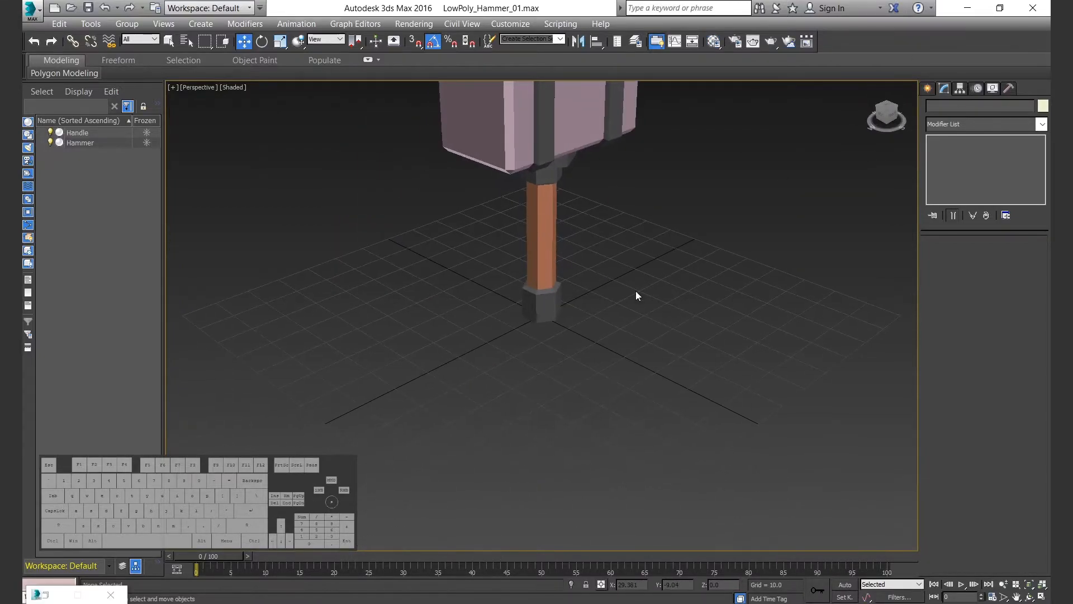
pyautogui.press('z')
pyautogui.hotkey('shift', 'q')
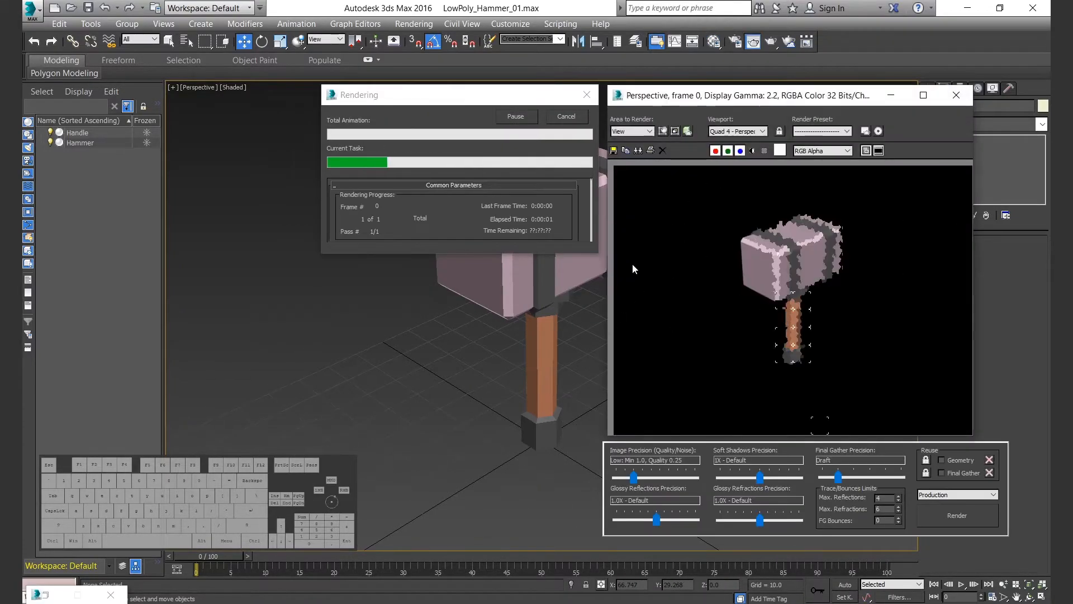
pyautogui.scroll(2, 775, 290)
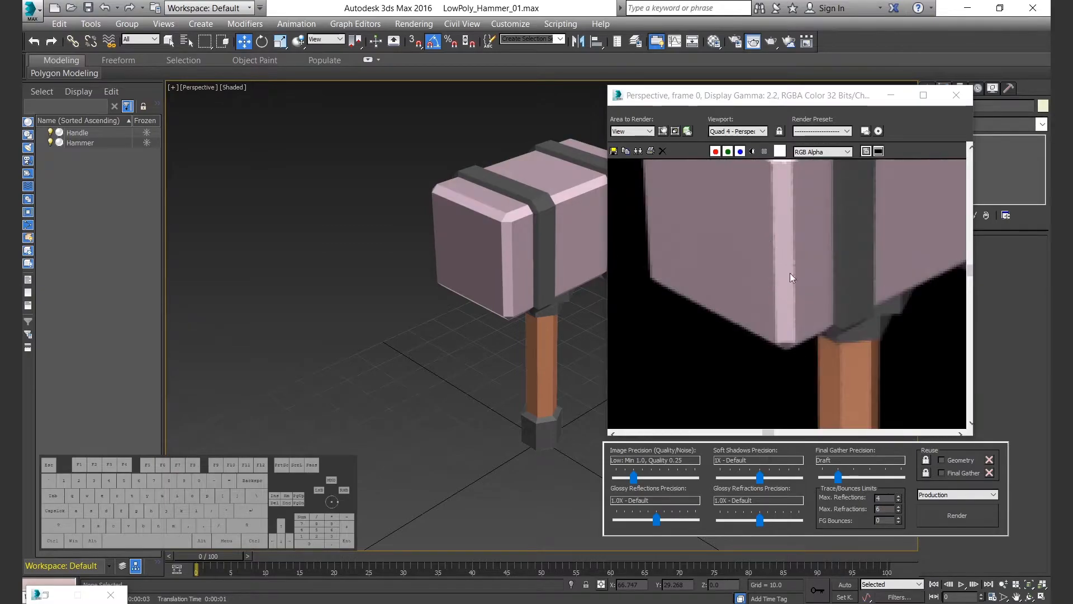
pyautogui.click(956, 95)
# Check the Bright color values of HammerBaseColor's diffuse map with the hammer head selected
pyautogui.click(570, 257)
pyautogui.press('m')
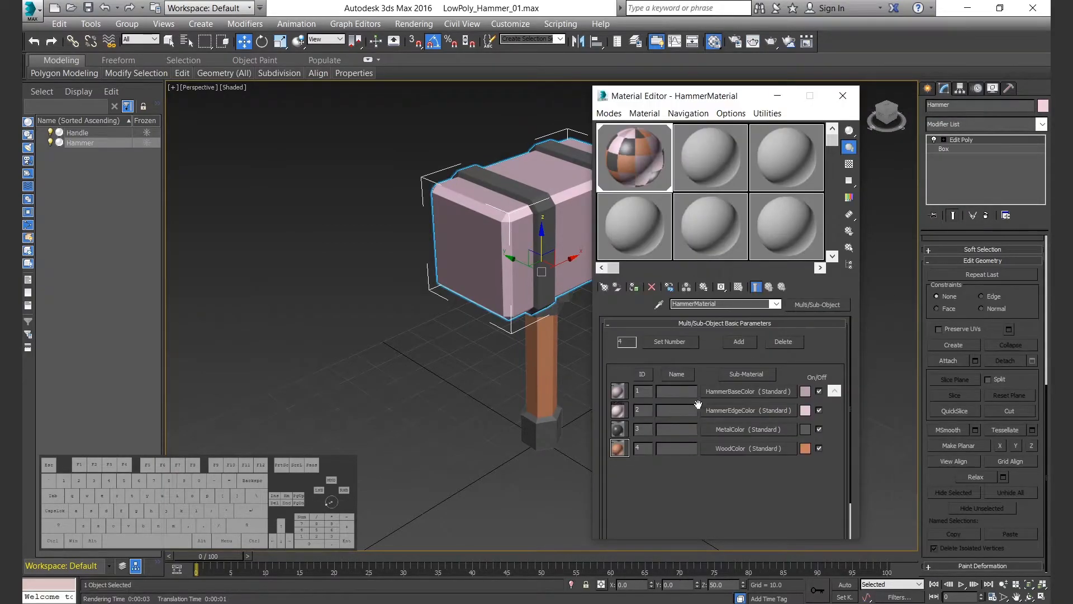
pyautogui.click(748, 398)
pyautogui.click(729, 404)
pyautogui.click(775, 356)
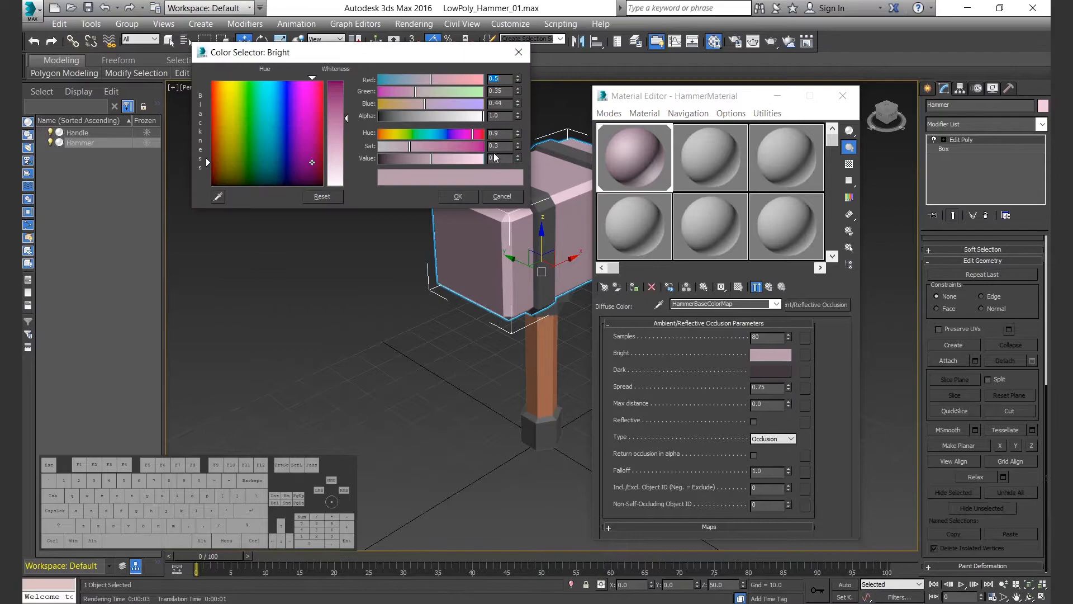
pyautogui.click(459, 196)
pyautogui.click(769, 287)
pyautogui.click(769, 287)
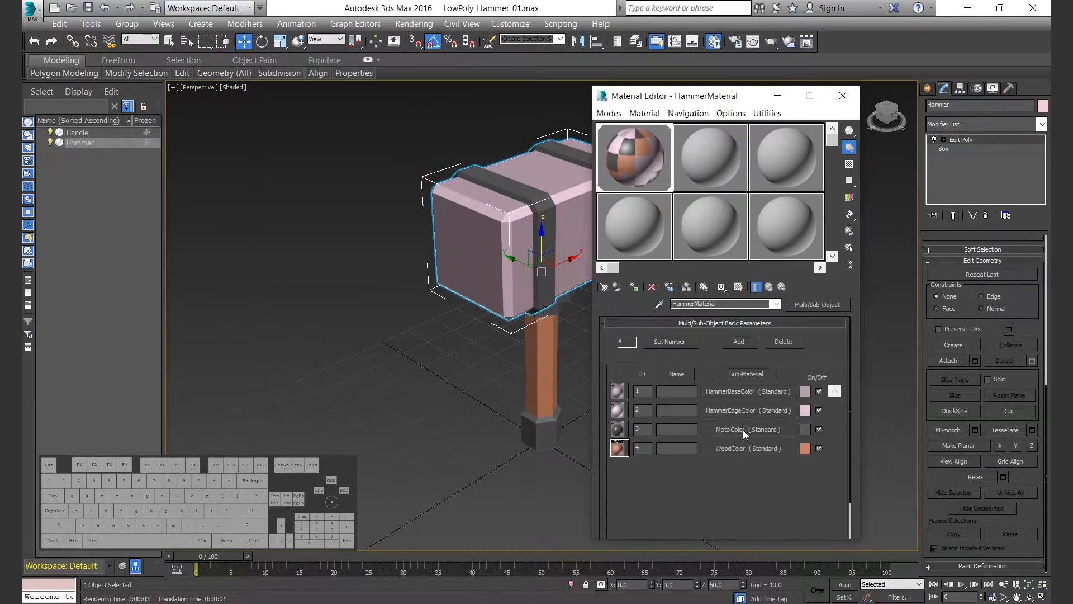
# Set the Bright color's value in HammerEdgeColorMap to 0.6 and return to the Multi/Sub-Object material
pyautogui.click(725, 379)
pyautogui.click(710, 395)
pyautogui.click(770, 354)
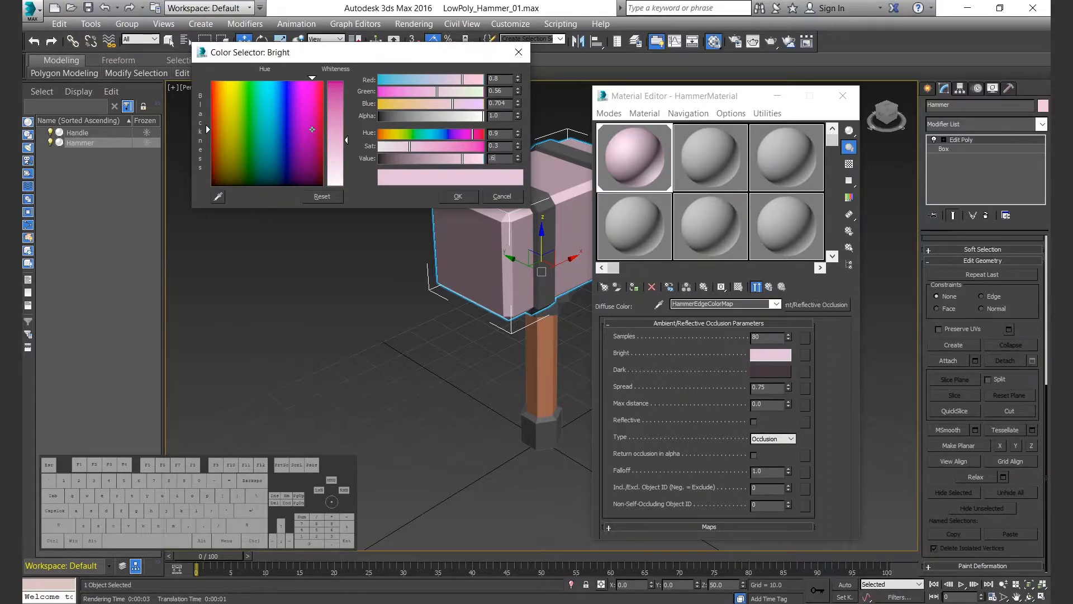
pyautogui.write('.6')
pyautogui.press('Return')
pyautogui.click(457, 196)
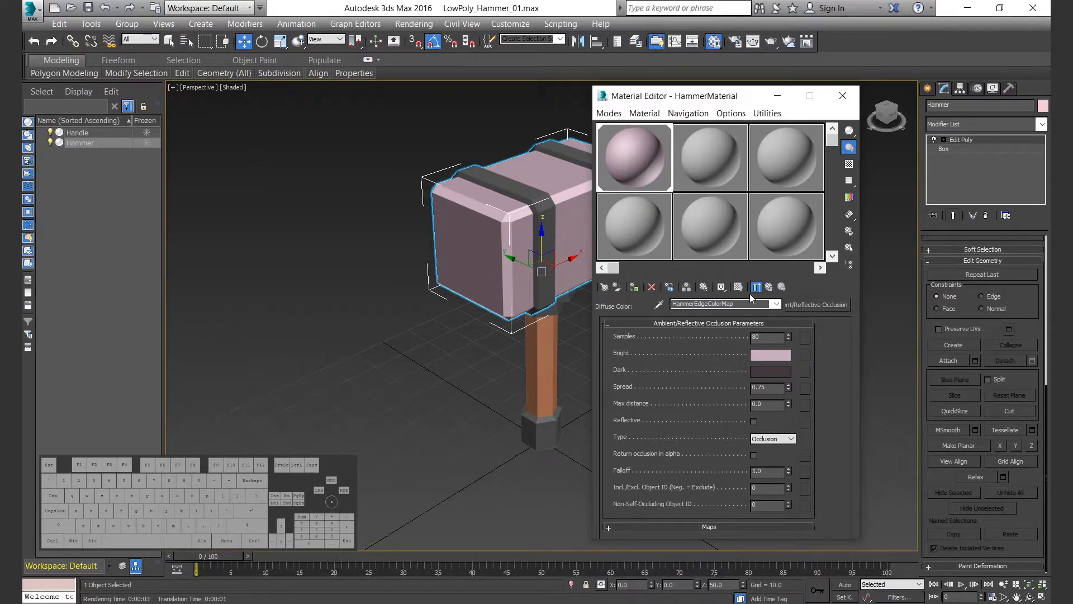
pyautogui.click(770, 287)
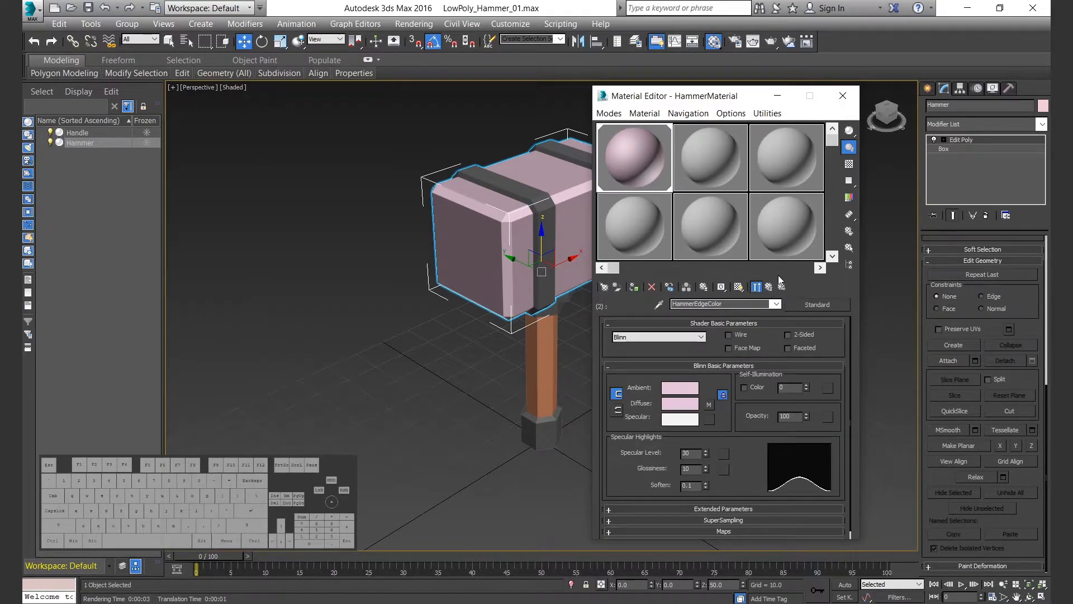
pyautogui.click(770, 287)
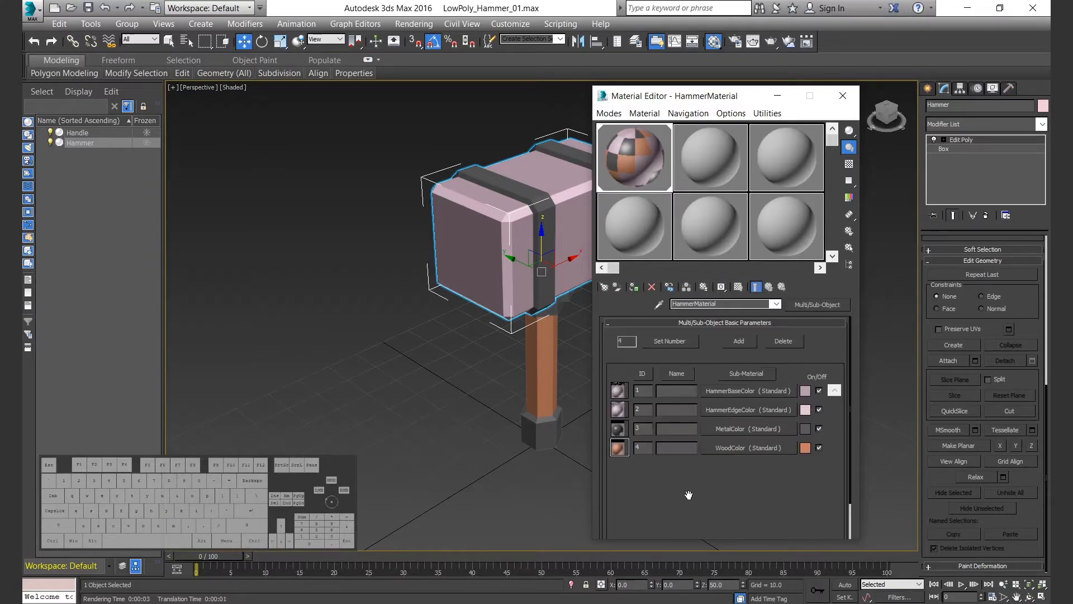
# Render the Perspective view again and examine the hammer head's edge color up close
pyautogui.click(779, 96)
pyautogui.click(728, 325)
pyautogui.hotkey('shift', 'q')
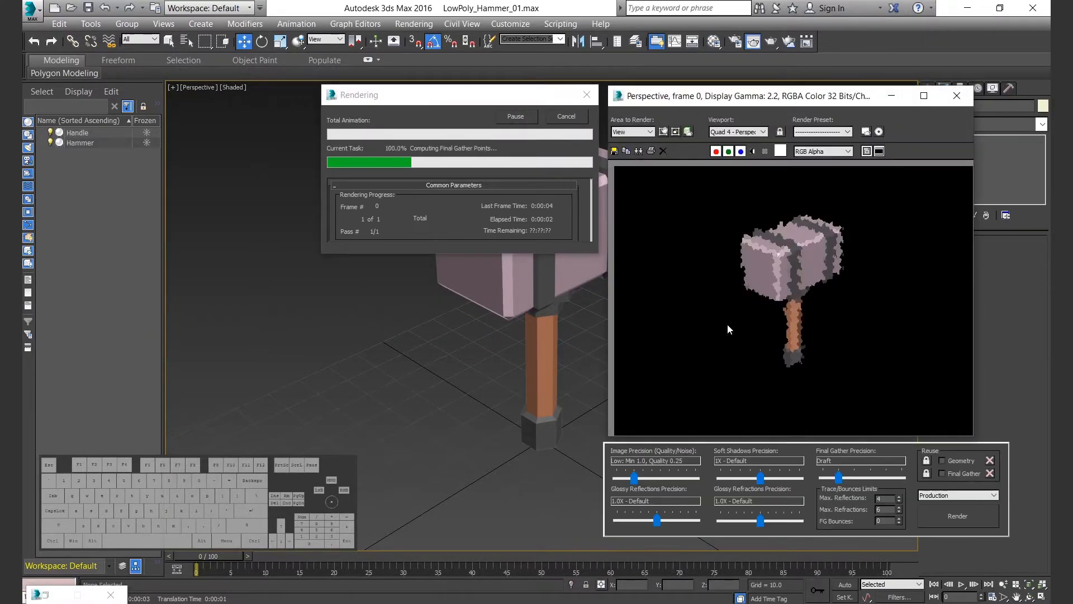
pyautogui.scroll(5, 779, 249)
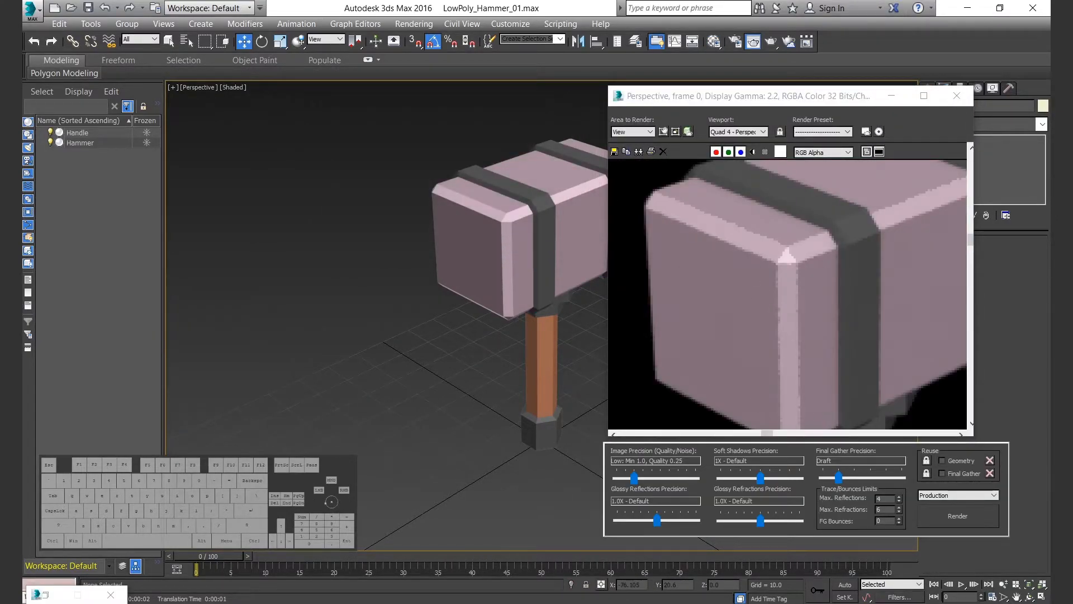
# Reopen HammerMaterial in the Material Editor and copy the Bright color of HammerBaseColor's diffuse map
pyautogui.click(45, 595)
pyautogui.moveTo(687, 95); pyautogui.dragTo(449, 89)
pyautogui.click(477, 383)
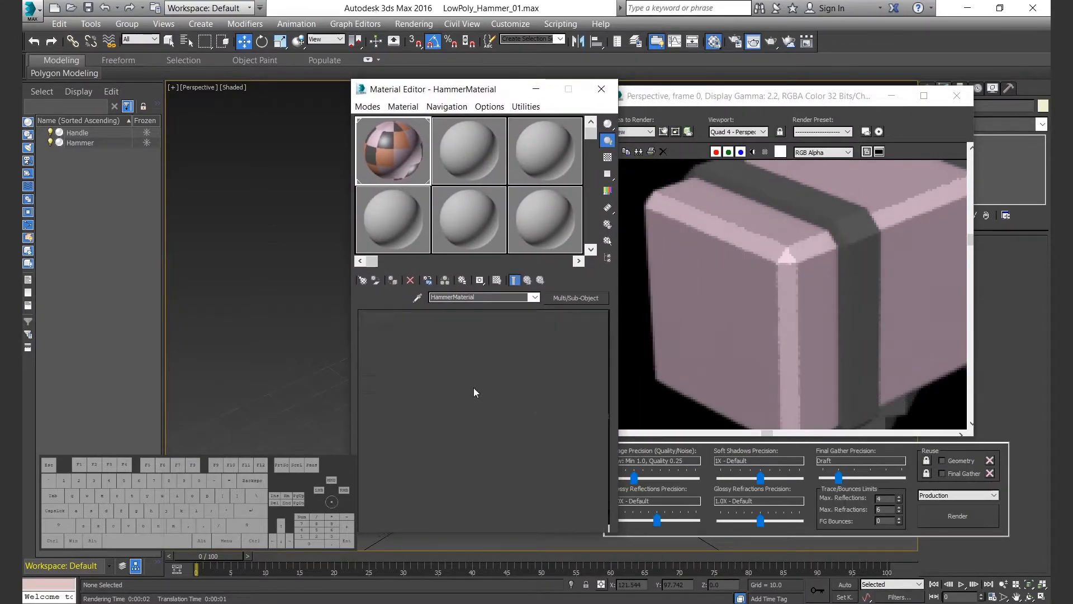
pyautogui.click(527, 280)
pyautogui.click(517, 381)
pyautogui.click(469, 393)
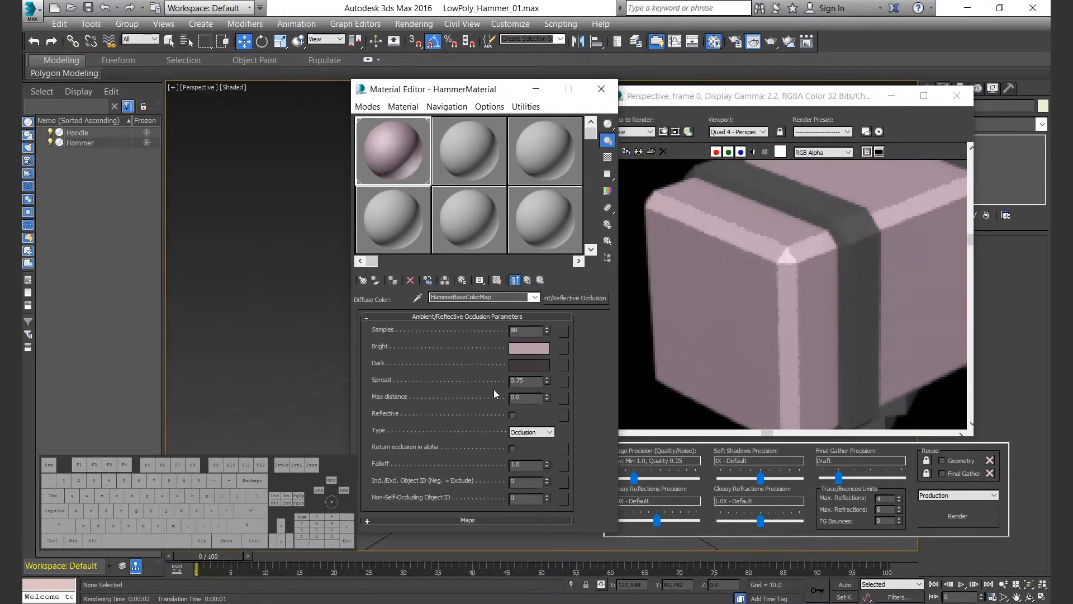
pyautogui.rightClick(527, 351)
pyautogui.click(565, 360)
# Paste the copied color into the Bright color of HammerEdgeColor's diffuse map
pyautogui.click(527, 280)
pyautogui.click(527, 280)
pyautogui.click(525, 404)
pyautogui.click(468, 393)
pyautogui.rightClick(526, 351)
pyautogui.click(564, 368)
# Set the pasted Bright color's value to 0.6, adjust its saturation, copy the color and return to HammerMaterial
pyautogui.click(535, 349)
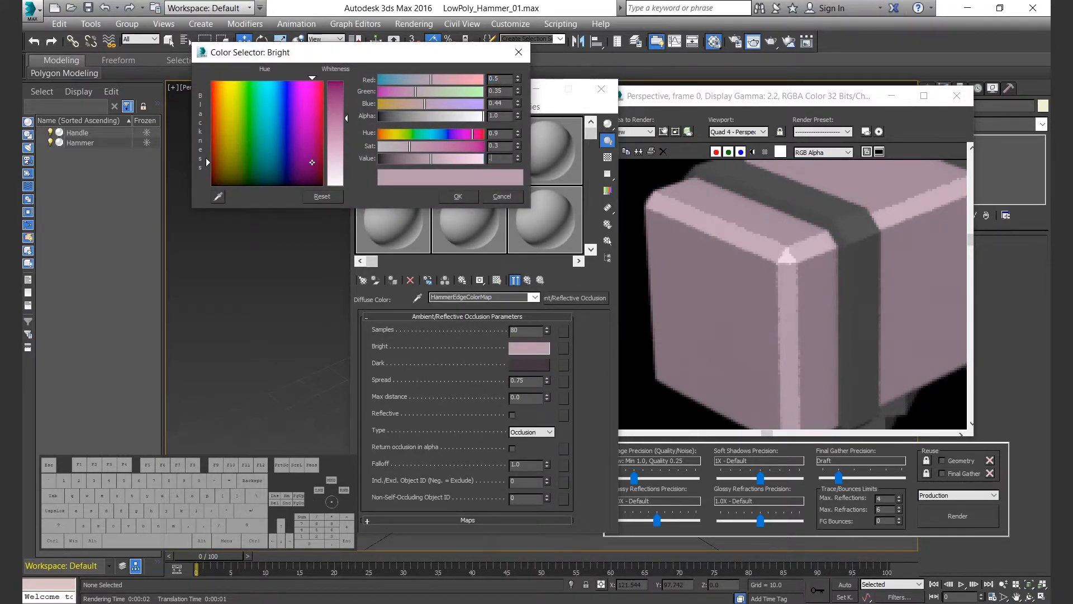
pyautogui.press('Return')
pyautogui.write('0.6')
pyautogui.press('Return')
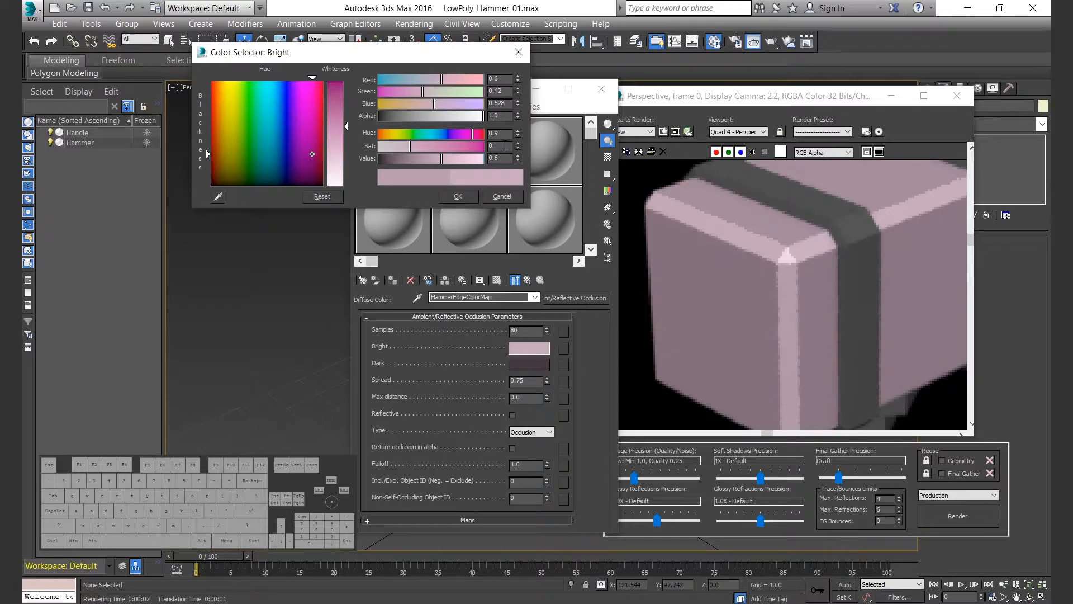
pyautogui.click(458, 196)
pyautogui.rightClick(529, 347)
pyautogui.click(573, 359)
pyautogui.click(529, 283)
pyautogui.click(528, 281)
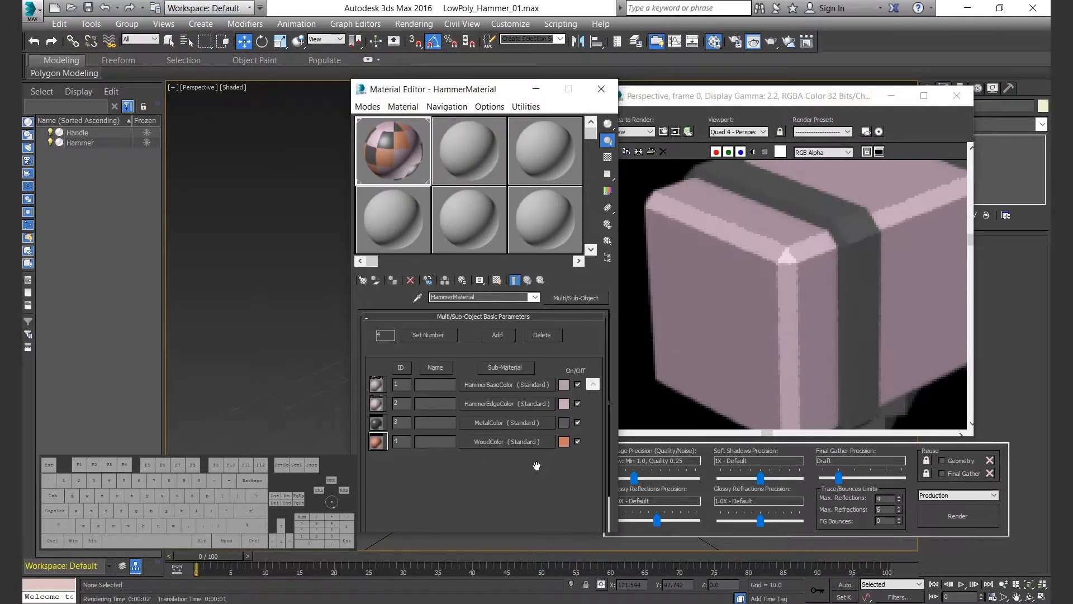
# Minimize the Material Editor, render the Perspective view to check the whole hammer, and close the render window
pyautogui.click(536, 89)
pyautogui.click(951, 519)
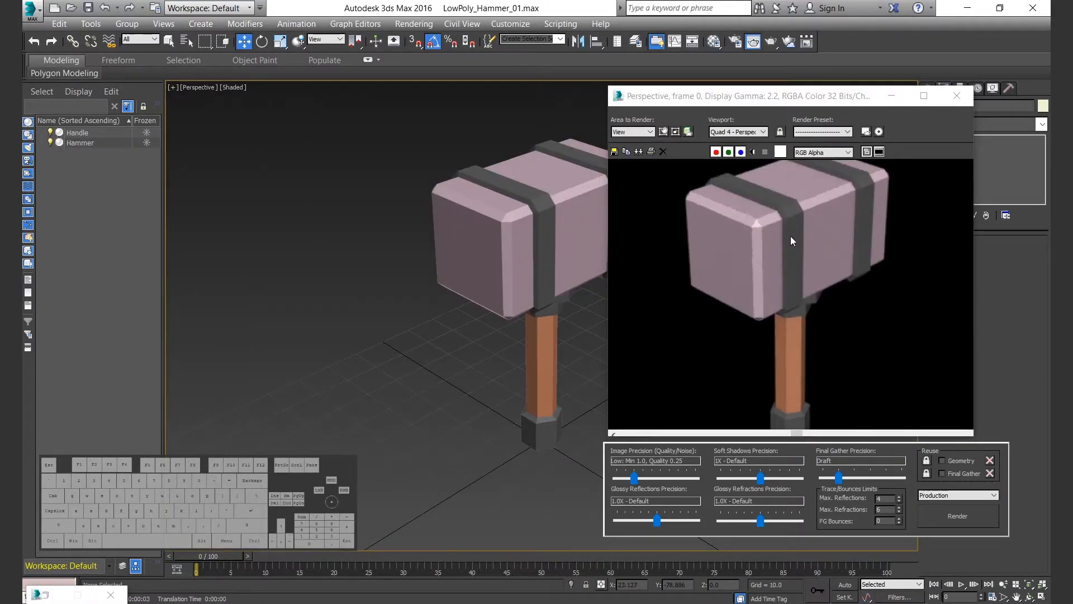
pyautogui.scroll(-3, 838, 216)
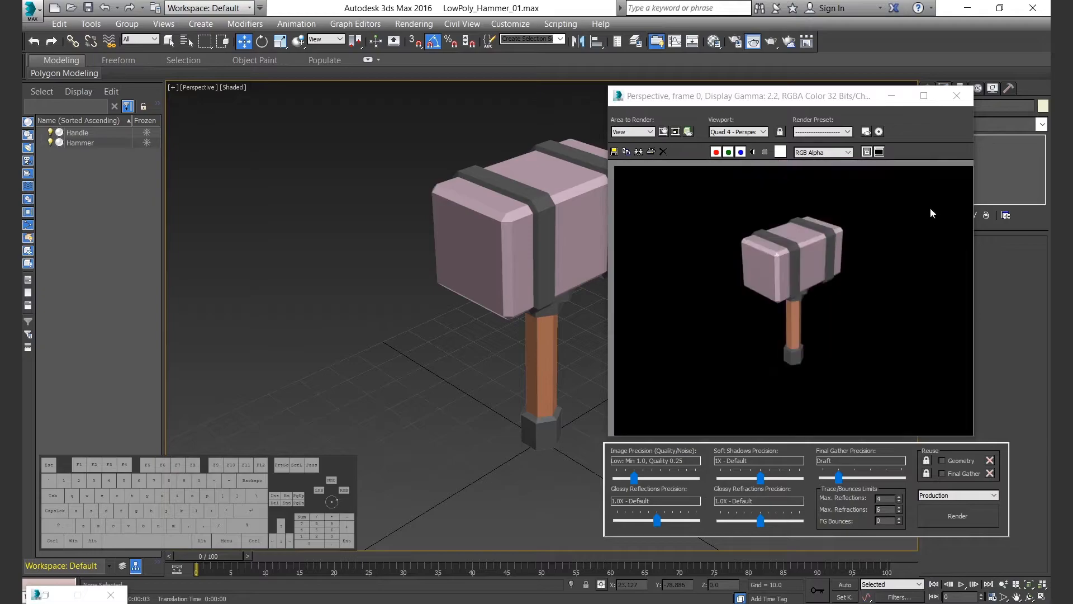
pyautogui.click(957, 96)
# Add a fifth sub-material to HammerMaterial and fill it with a copy of WoodColor
pyautogui.keyDown('alt'); pyautogui.moveTo(647, 316); pyautogui.dragTo(525, 276, button='middle'); pyautogui.keyUp('alt')
pyautogui.scroll(1, 525, 275)
pyautogui.click(538, 282)
pyautogui.press('m')
pyautogui.click(495, 335)
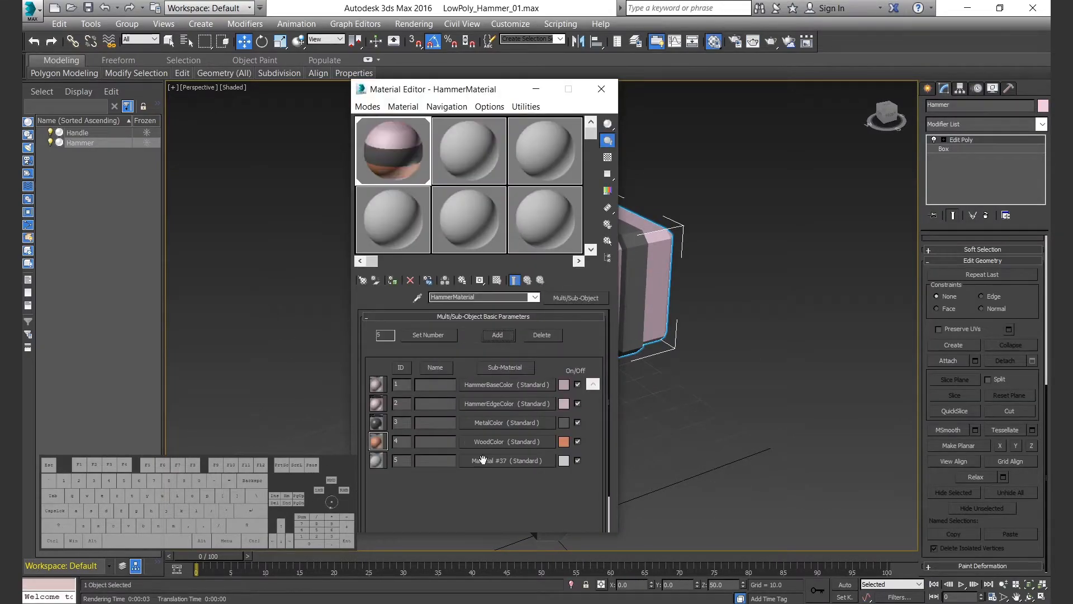
pyautogui.click(489, 459)
pyautogui.click(528, 280)
pyautogui.moveTo(503, 441); pyautogui.dragTo(521, 458)
pyautogui.click(480, 367)
# Rename the fifth sub-material as GoldColor
pyautogui.hotkey('ctrl', 'a')
pyautogui.press('BackSpace')
pyautogui.write('GoldColor')
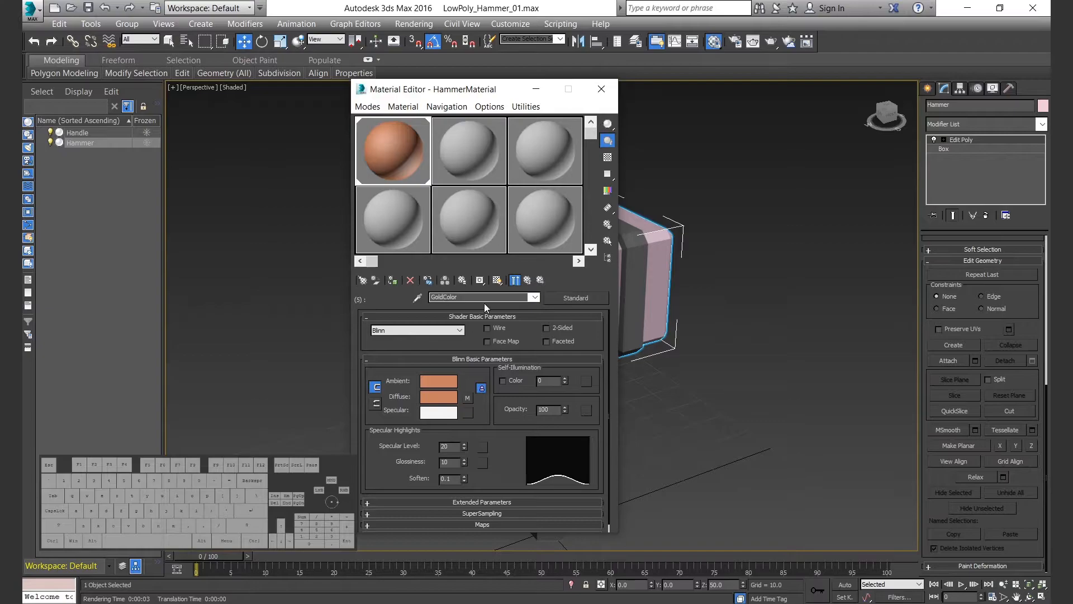
# Set the Bright color of GoldColor's diffuse map to hue 0.08, saturation 0.3 and value 0.5
pyautogui.click(472, 397)
pyautogui.click(539, 348)
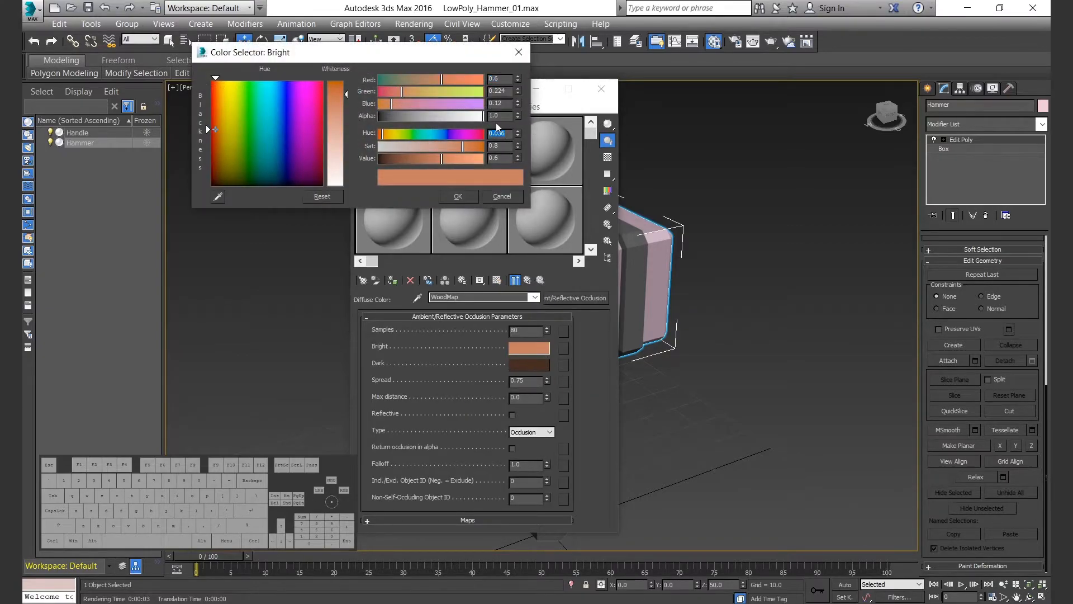
pyautogui.write('.9')
pyautogui.press('Tab')
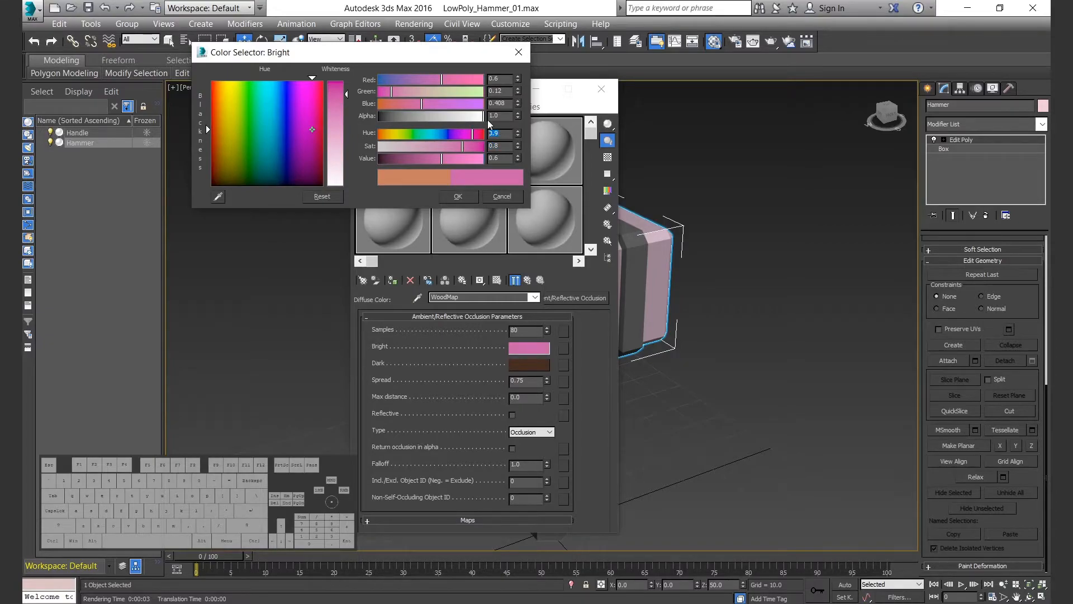
pyautogui.write('.08')
pyautogui.press('Tab')
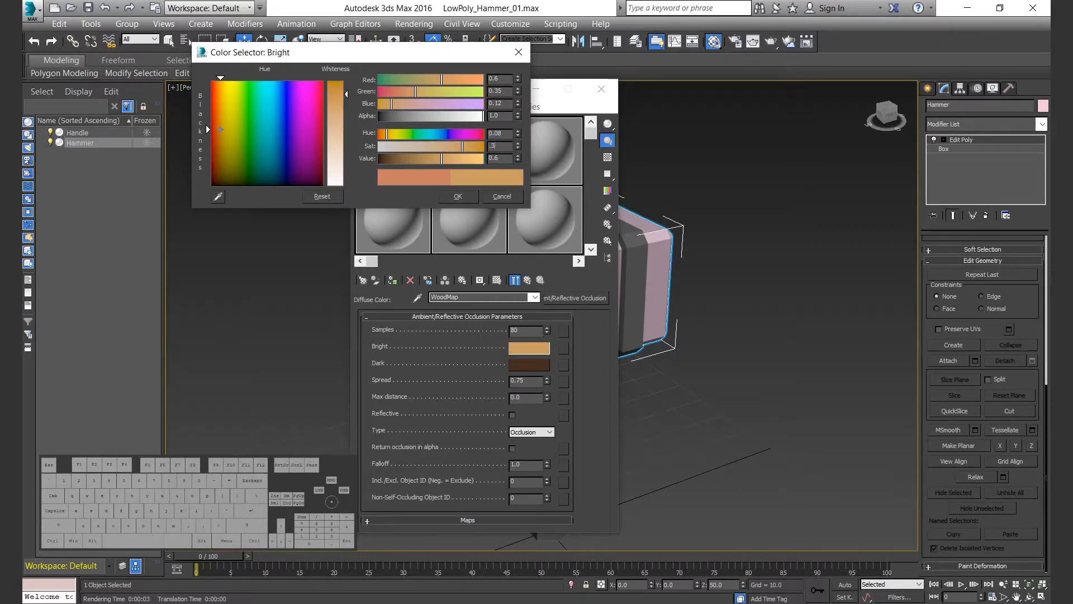
pyautogui.press('Tab')
pyautogui.write('.5')
pyautogui.press('Return')
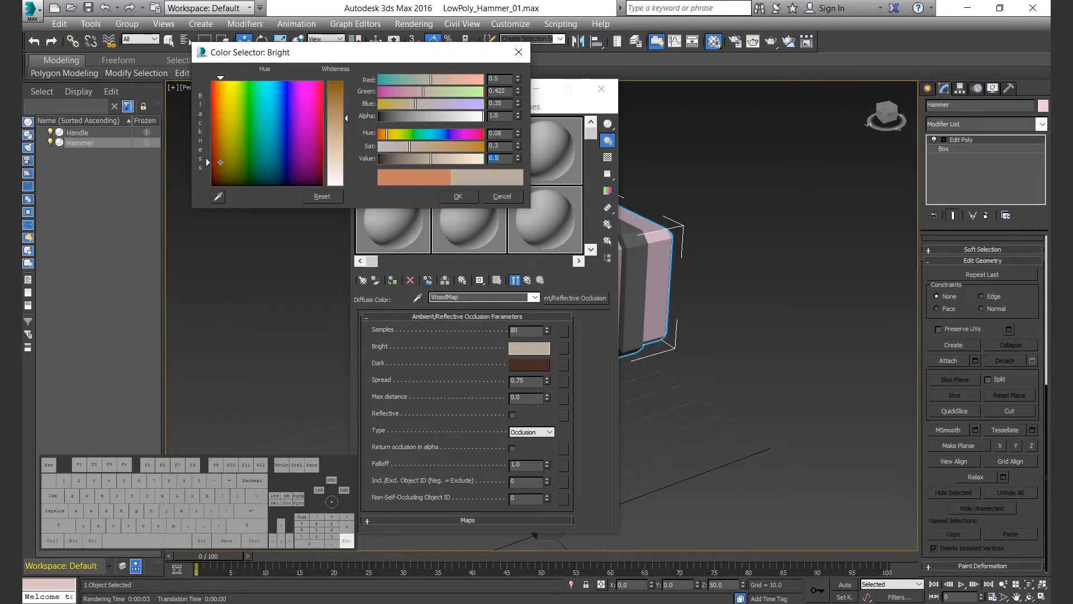
# Set the Bright color's saturation to 0.5 and accept the color
pyautogui.doubleClick(510, 145)
pyautogui.write('.5')
pyautogui.press('Return')
pyautogui.click(472, 196)
# Copy the Bright color onto the Dark color and set the Dark color's value to 0.05
pyautogui.moveTo(529, 348); pyautogui.dragTo(524, 364)
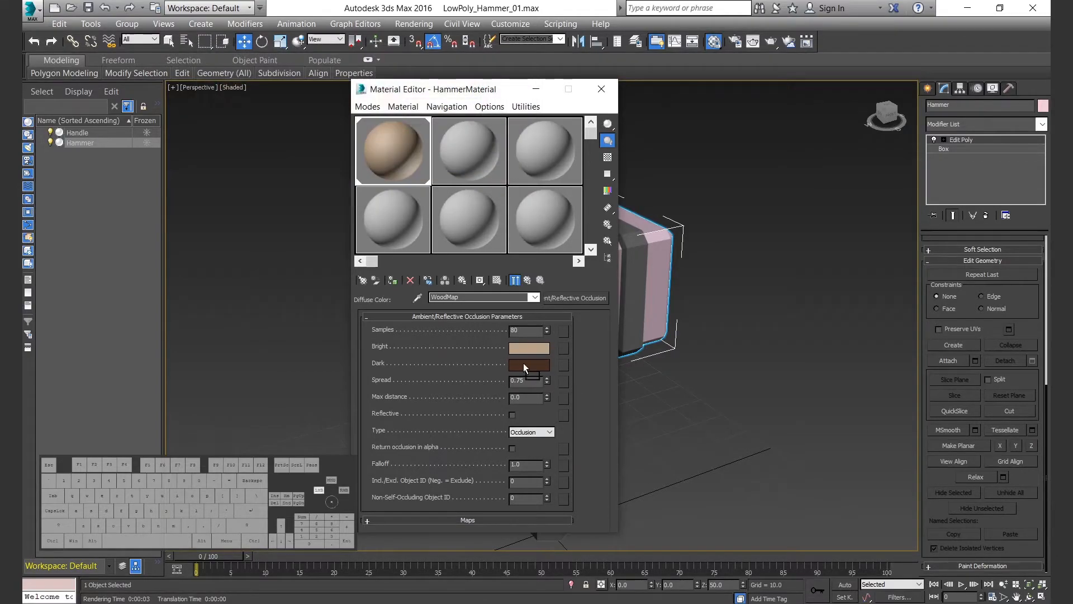
pyautogui.click(479, 313)
pyautogui.rightClick(537, 350)
pyautogui.click(554, 358)
pyautogui.click(531, 365)
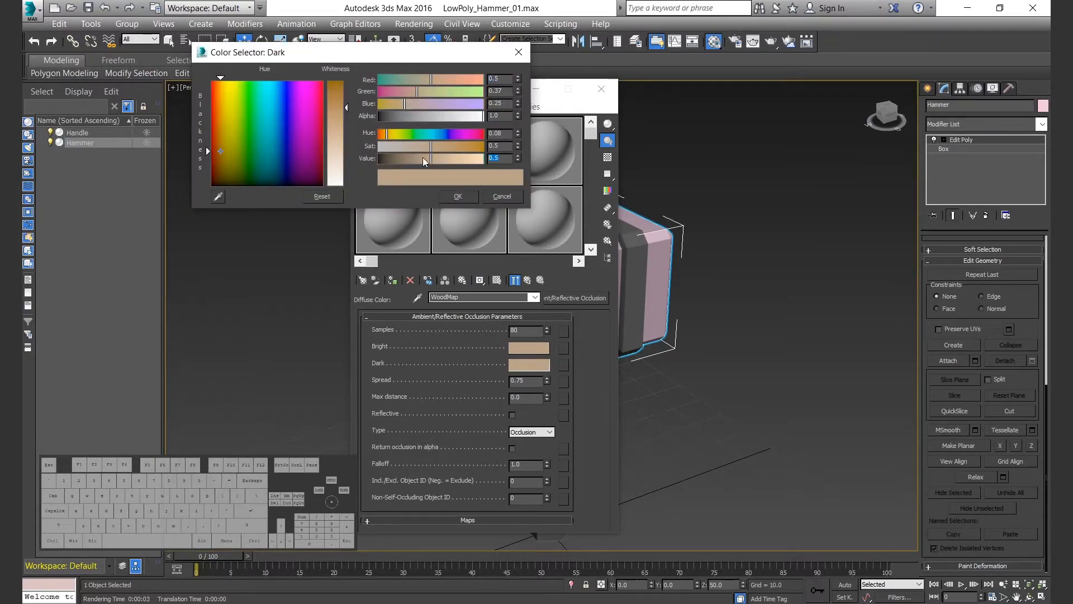
pyautogui.write('.05')
pyautogui.press('Return')
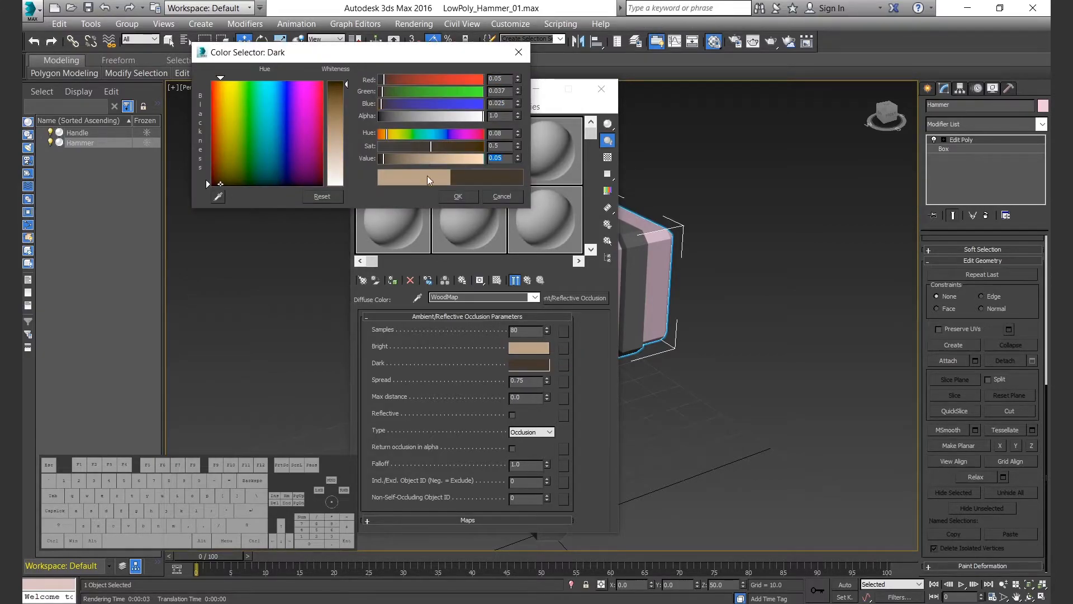
pyautogui.click(466, 195)
# Rename GoldColor's ambient occlusion map as GoldMap
pyautogui.press('BackSpace')
pyautogui.press('BackSpace')
pyautogui.write('Gol')
# Set GoldColor's specular level to 60 and glossiness to 30, and return to the Multi/Sub-Object material
pyautogui.click(528, 280)
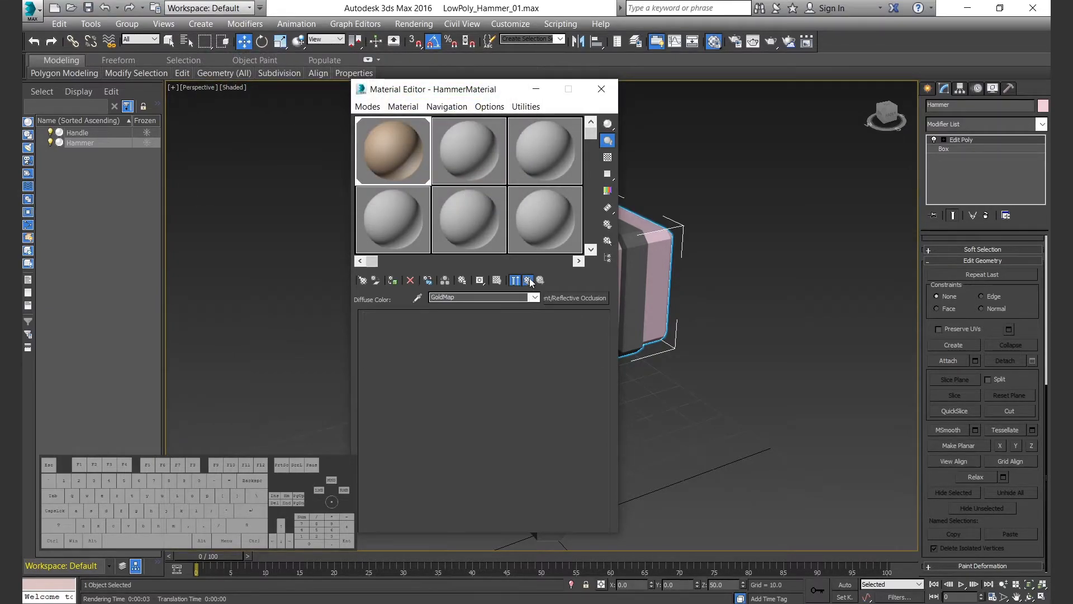
pyautogui.write('60')
pyautogui.press('Tab')
pyautogui.write('30')
pyautogui.press('Return')
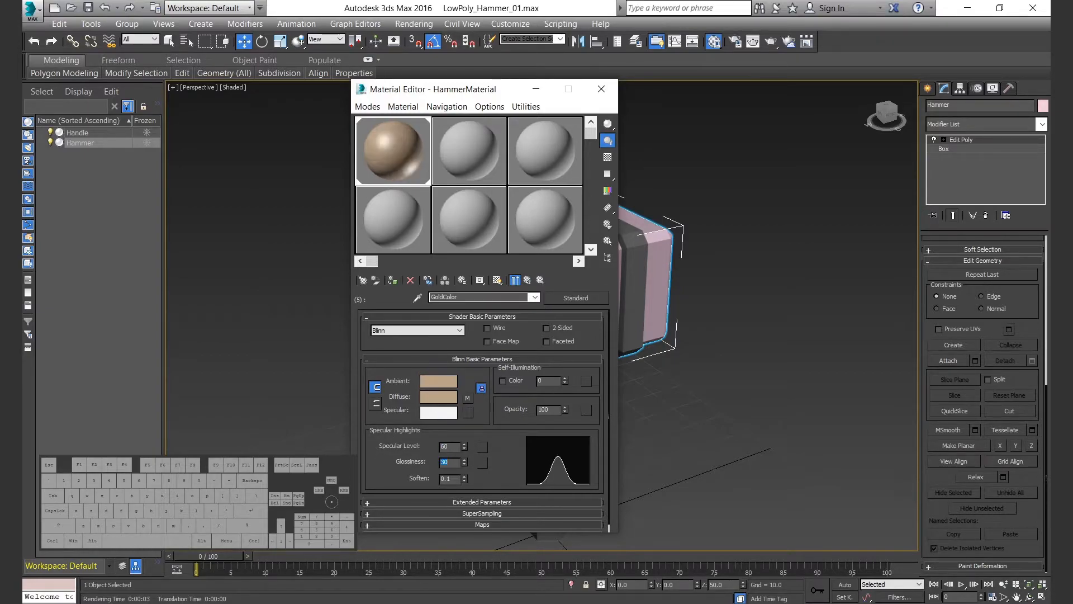
pyautogui.click(523, 282)
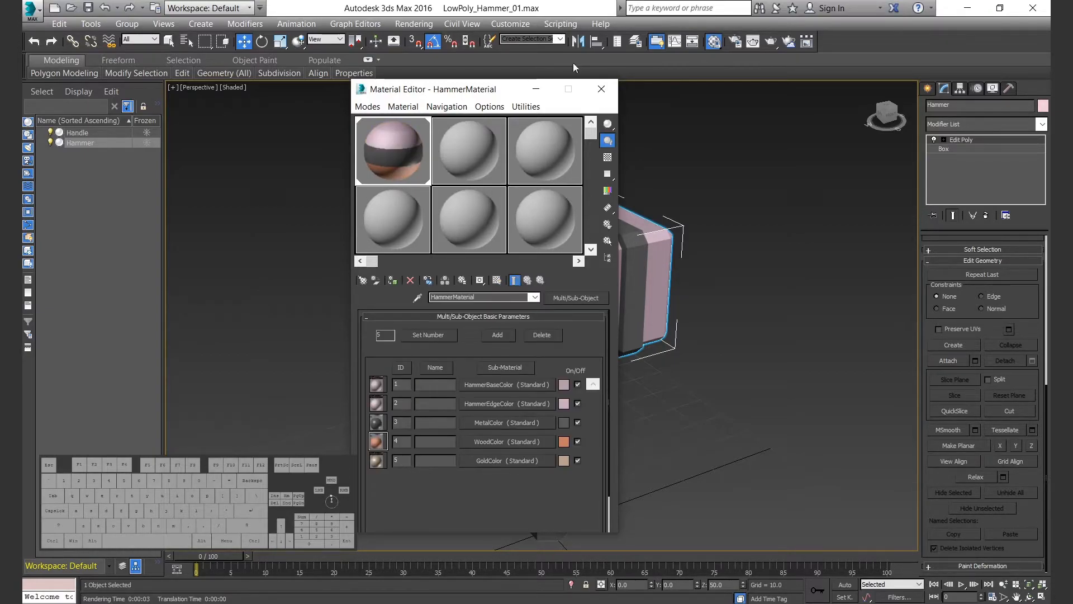
# Assign material ID 5 to the polygons of the two bands around the hammer head
pyautogui.moveTo(559, 89); pyautogui.dragTo(403, 77)
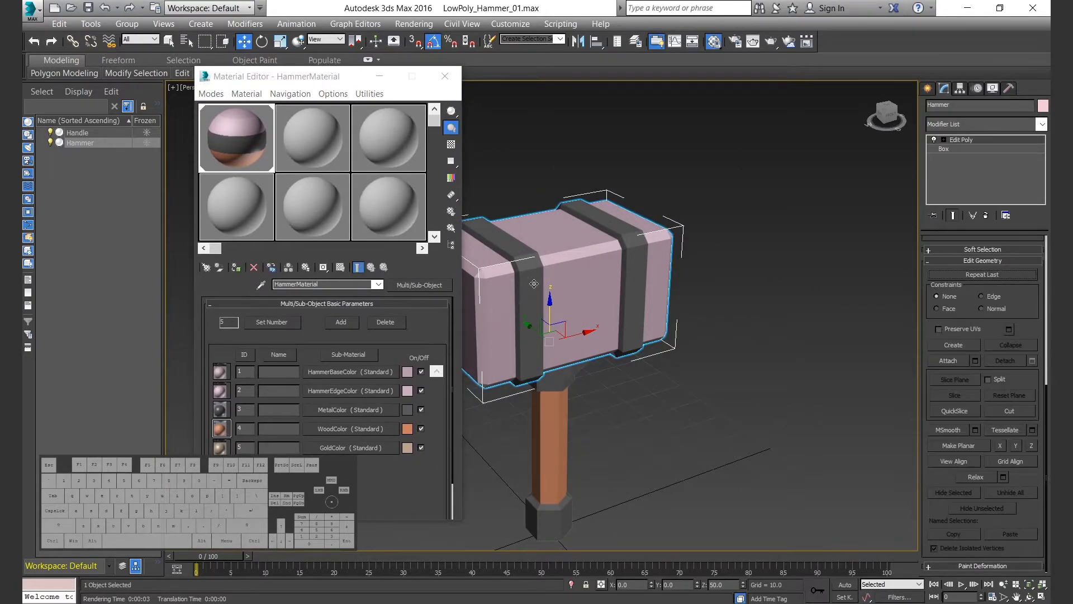
pyautogui.press('4')
pyautogui.scroll(-10, 1016, 338)
pyautogui.moveTo(325, 76); pyautogui.dragTo(719, 93)
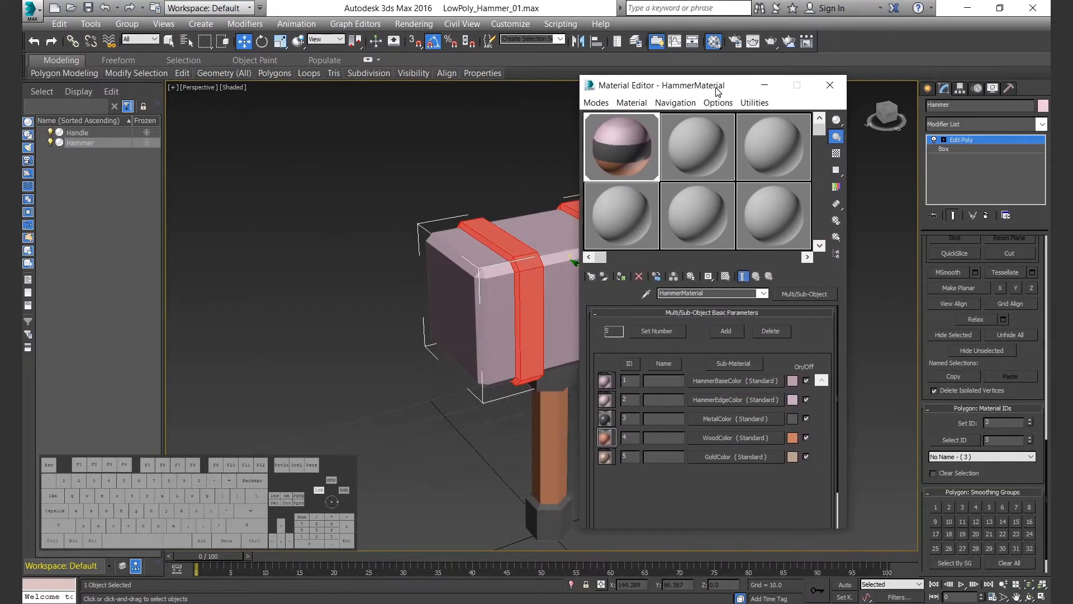
pyautogui.doubleClick(1004, 422)
pyautogui.write('5')
pyautogui.press('Return')
# Close the Material Editor, leave polygon editing, deselect the hammer and render the Perspective view
pyautogui.click(832, 85)
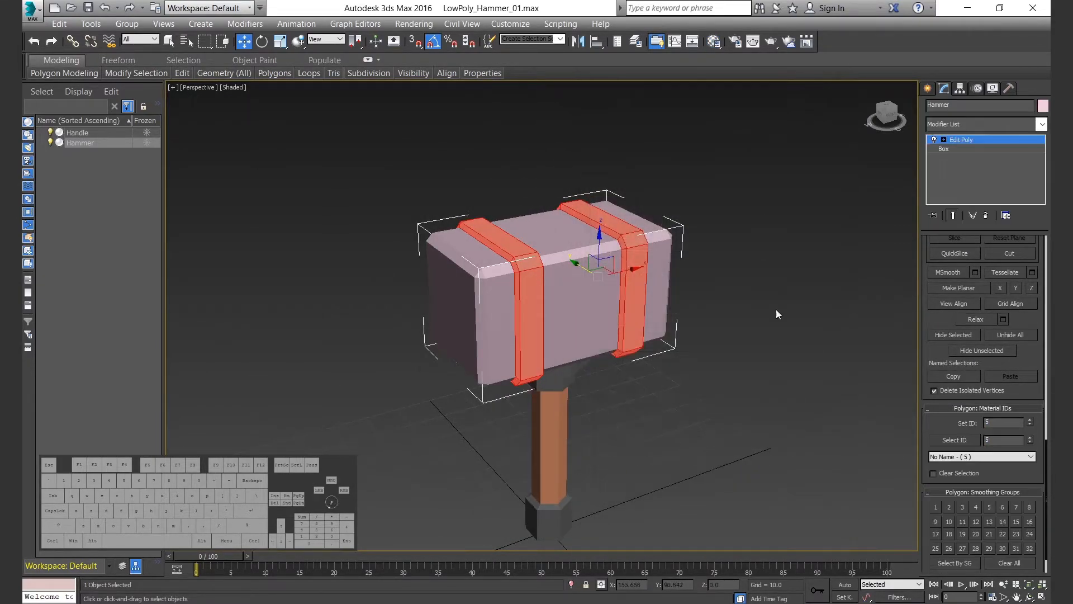
pyautogui.click(760, 246)
pyautogui.press('4')
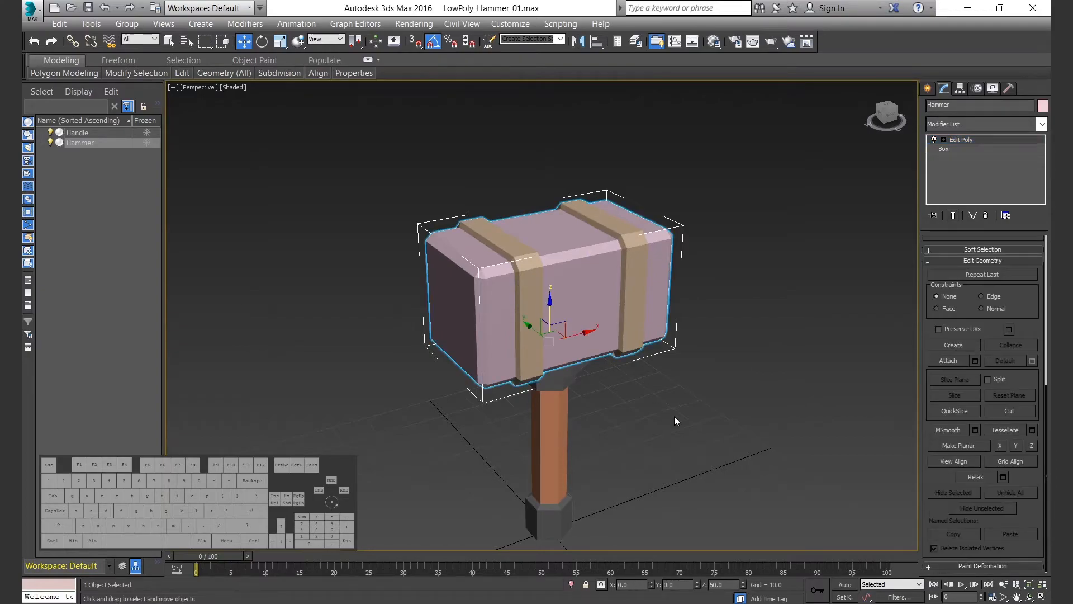
pyautogui.click(674, 416)
pyautogui.hotkey('shift', 'q')
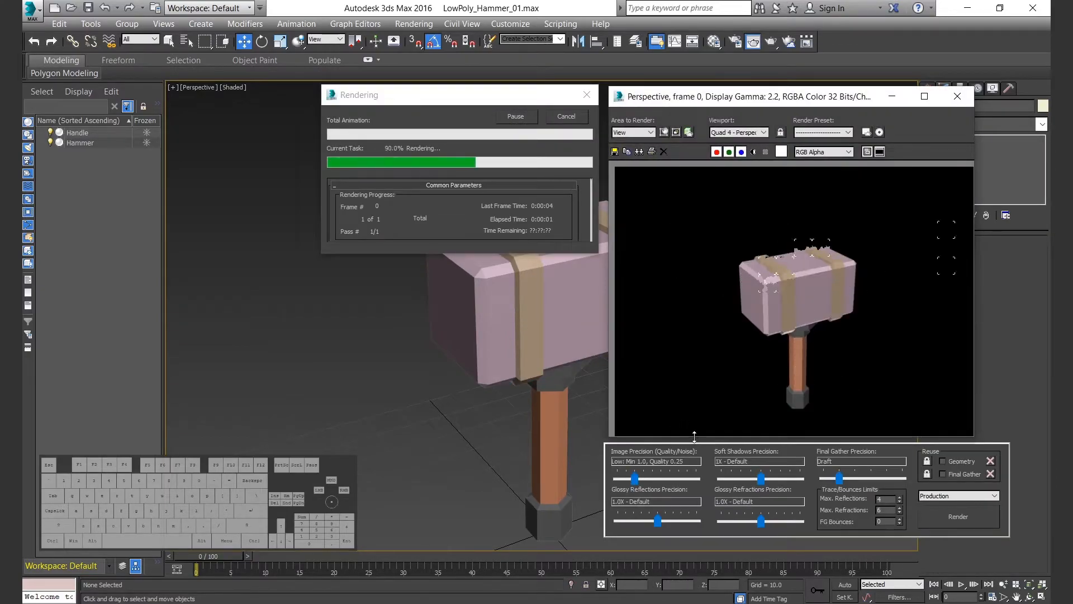
# Set GoldMap's Bright color to saturation 0.8 and value 0.5
pyautogui.press('m')
pyautogui.click(751, 458)
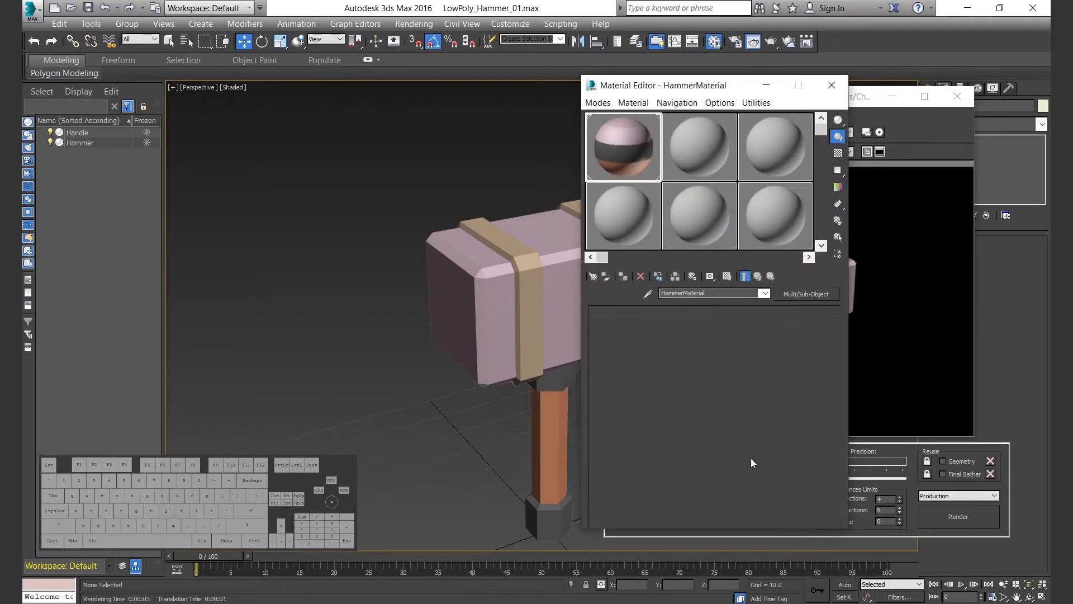
pyautogui.click(698, 392)
pyautogui.click(758, 344)
pyautogui.moveTo(416, 146)
pyautogui.mouseDown()
pyautogui.moveTo(463, 159)
pyautogui.moveTo(437, 149)
pyautogui.mouseUp()
pyautogui.write('0.8')
pyautogui.moveTo(502, 159); pyautogui.dragTo(455, 162)
pyautogui.write('.5')
pyautogui.press('Return')
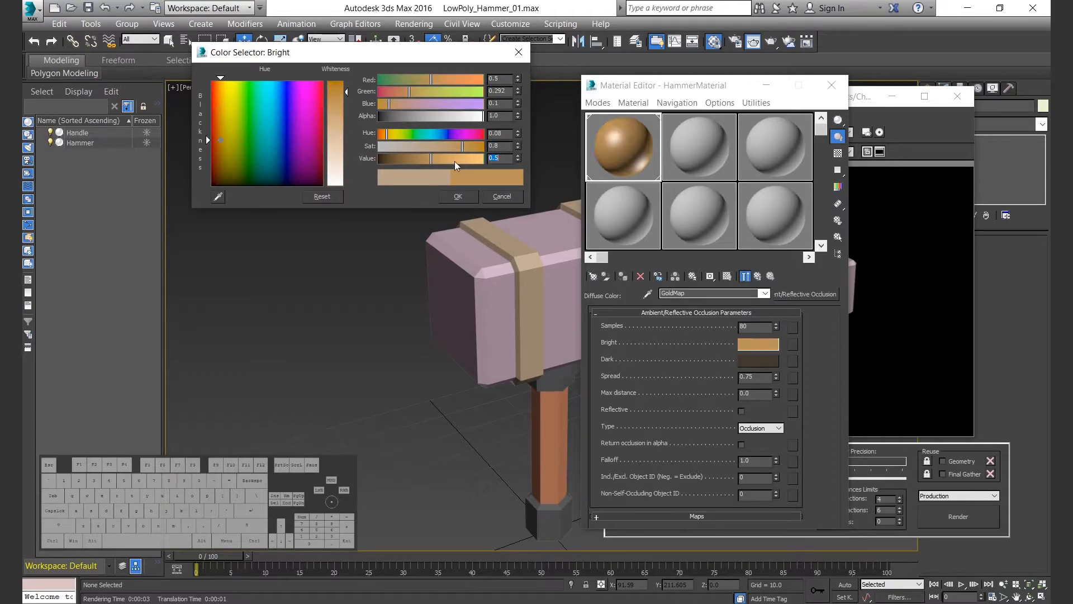
pyautogui.click(463, 195)
# Copy GoldMap's Bright color into GoldColor's Diffuse color and render the Perspective view again
pyautogui.rightClick(760, 345)
pyautogui.click(777, 354)
pyautogui.rightClick(754, 347)
pyautogui.click(772, 355)
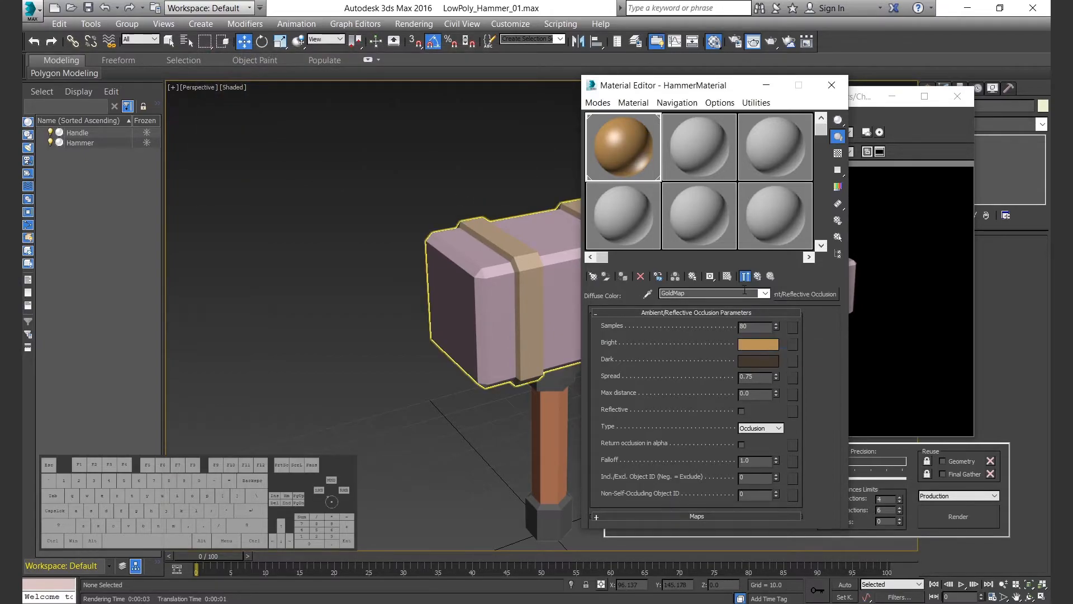
pyautogui.click(758, 276)
pyautogui.rightClick(671, 393)
pyautogui.click(700, 415)
pyautogui.click(767, 85)
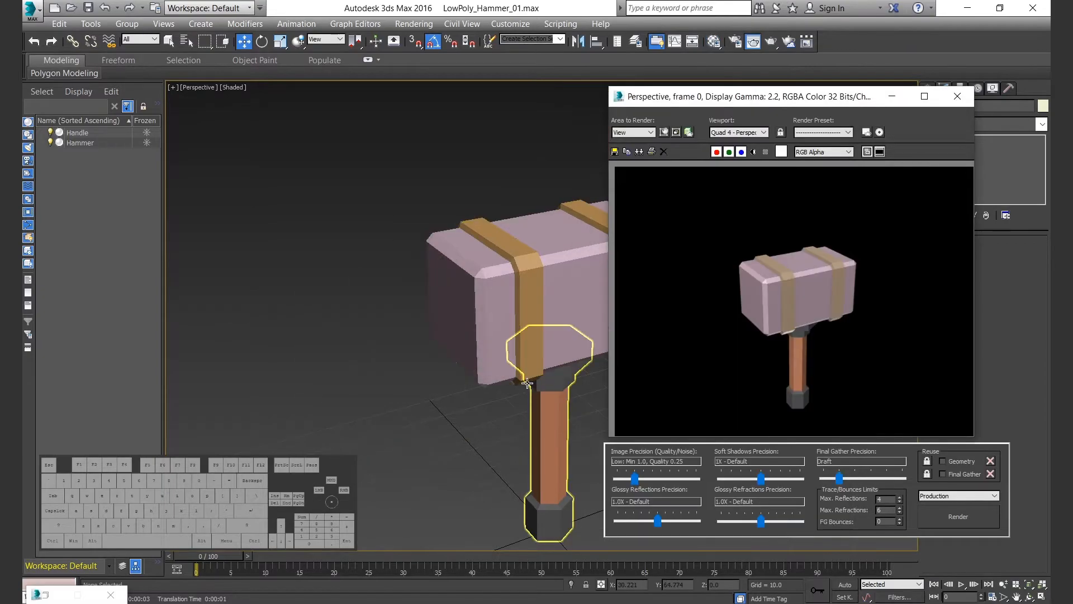
pyautogui.click(968, 520)
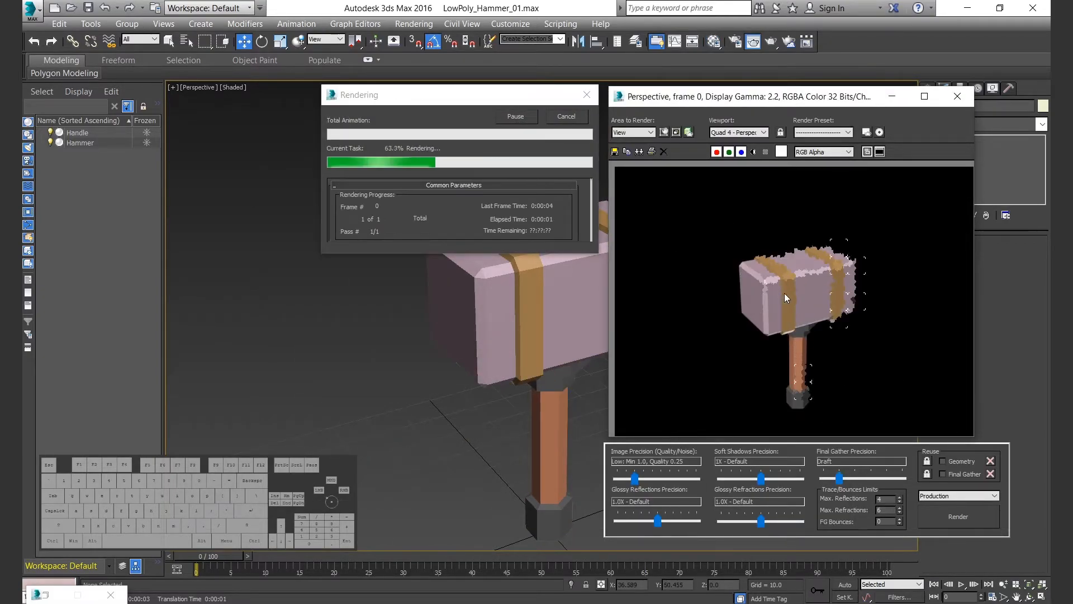
# Set the saturation of GoldMap's Bright color to 0.7 and paste the color into GoldColor's Diffuse color
pyautogui.press('m')
pyautogui.click(694, 391)
pyautogui.click(749, 343)
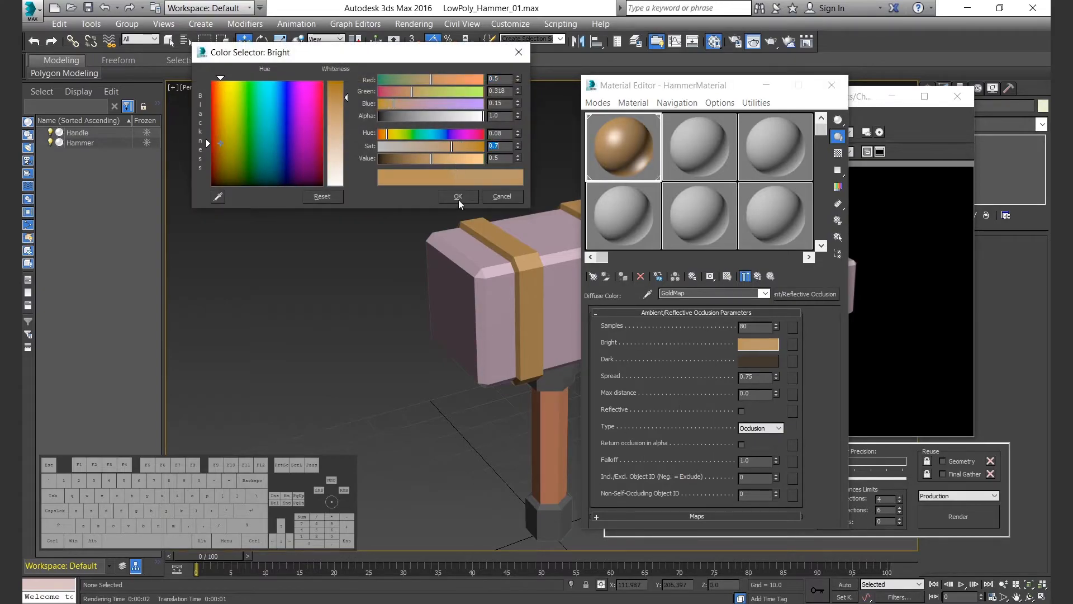
pyautogui.click(458, 196)
pyautogui.click(758, 276)
pyautogui.rightClick(671, 392)
pyautogui.click(693, 414)
# Close the Material Editor and the rendered frame window
pyautogui.click(831, 84)
pyautogui.moveTo(797, 98); pyautogui.dragTo(743, 95)
pyautogui.click(903, 94)
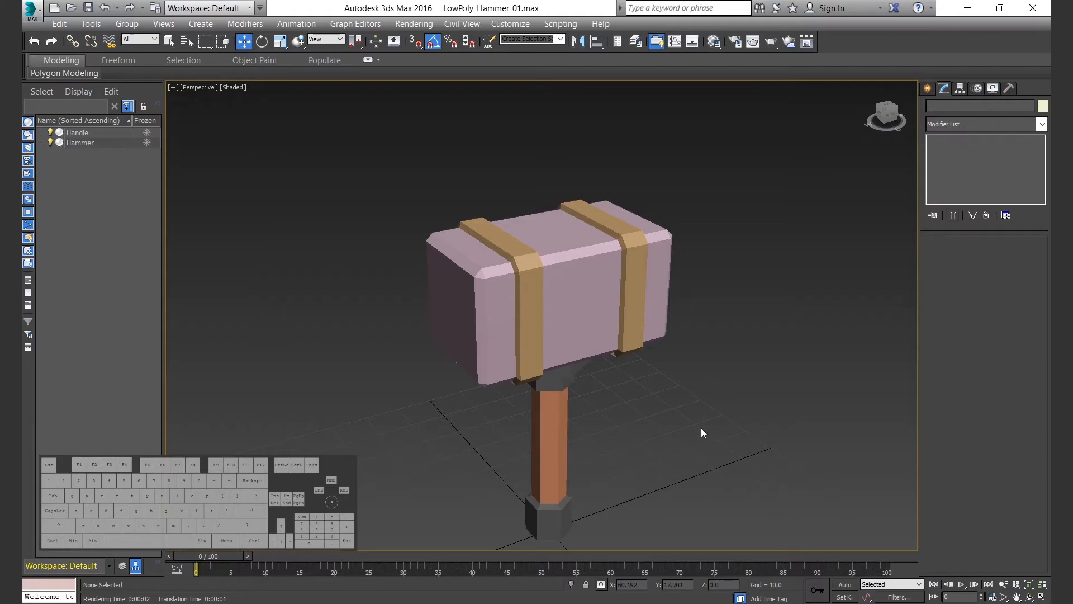
# Set the render output size to 1080 by 1080 and show safe frames in the Perspective view
pyautogui.press('F10')
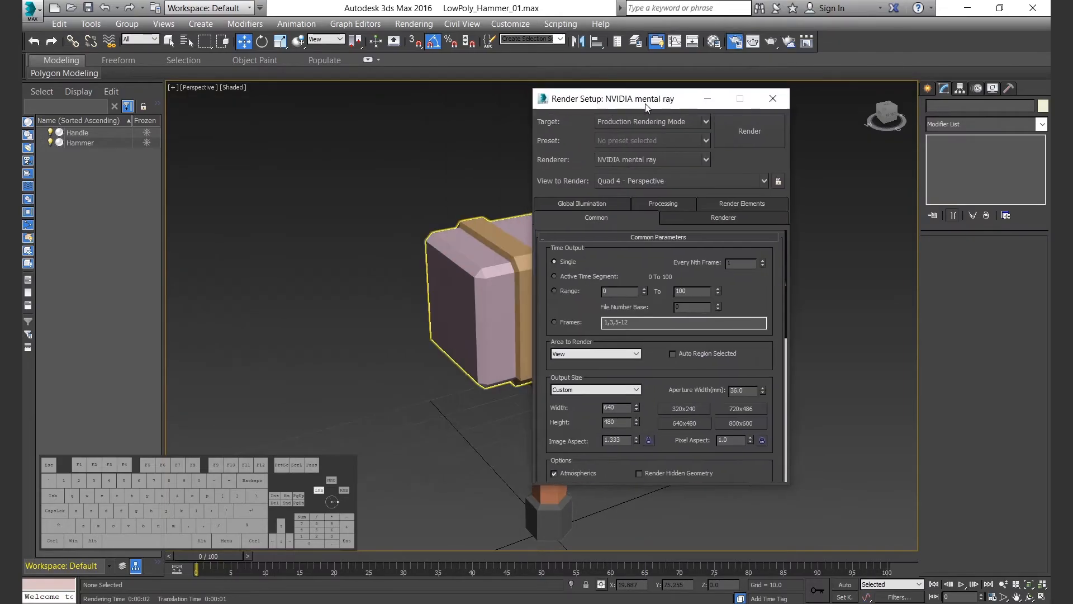
pyautogui.write('10')
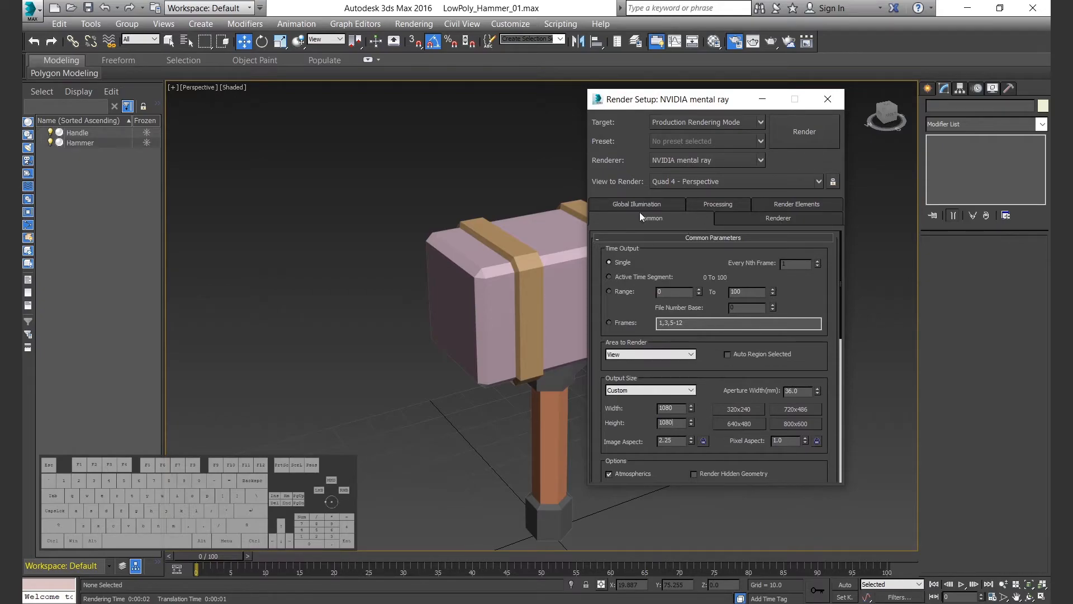
pyautogui.click(408, 193)
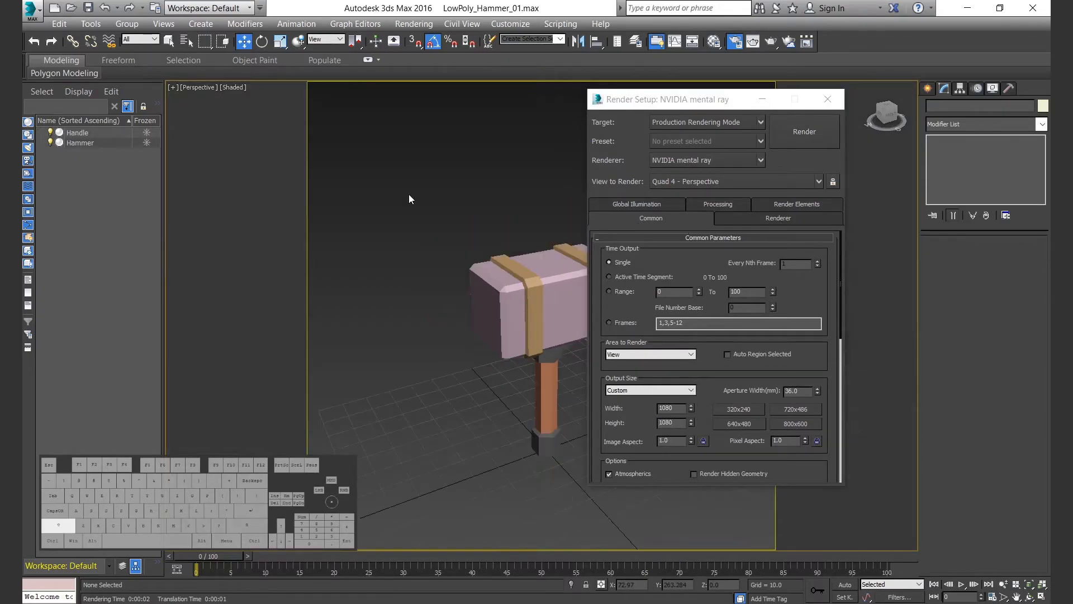
# Group the Handle and Hammer objects under the name Hammer
pyautogui.click(85, 133)
pyautogui.keyDown('ctrl'); pyautogui.click(90, 143); pyautogui.keyUp('ctrl')
pyautogui.click(127, 23)
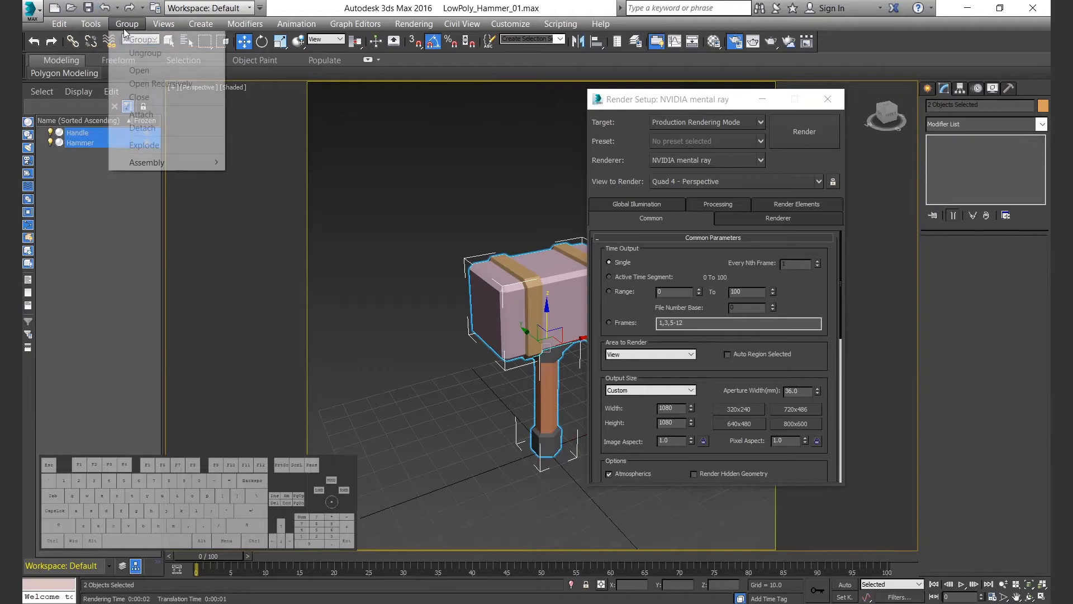
pyautogui.click(140, 39)
pyautogui.write('Hammer')
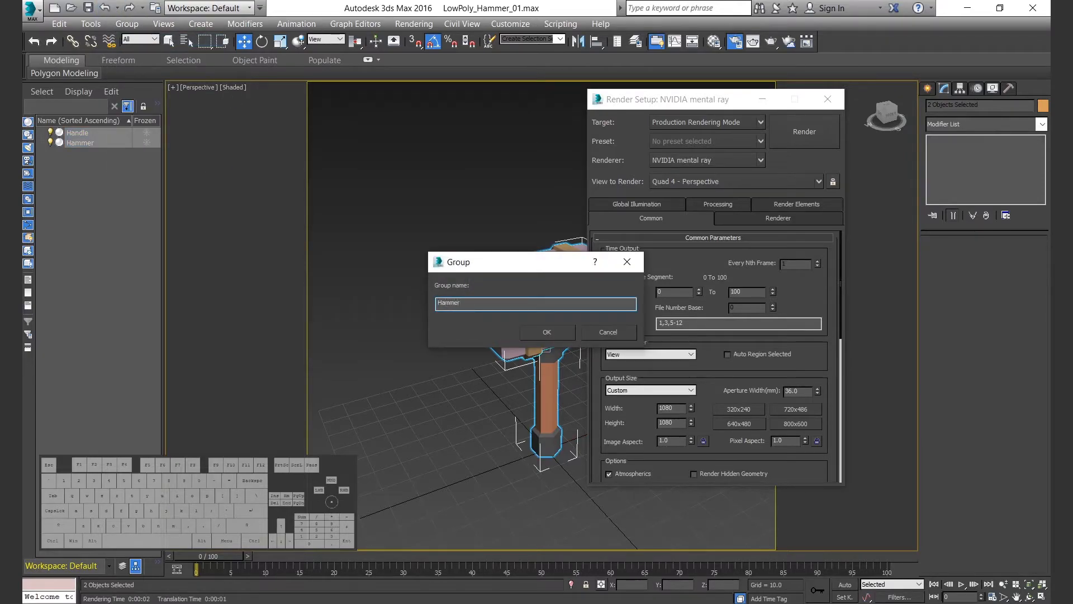
pyautogui.press('Return')
pyautogui.rightClick(638, 285)
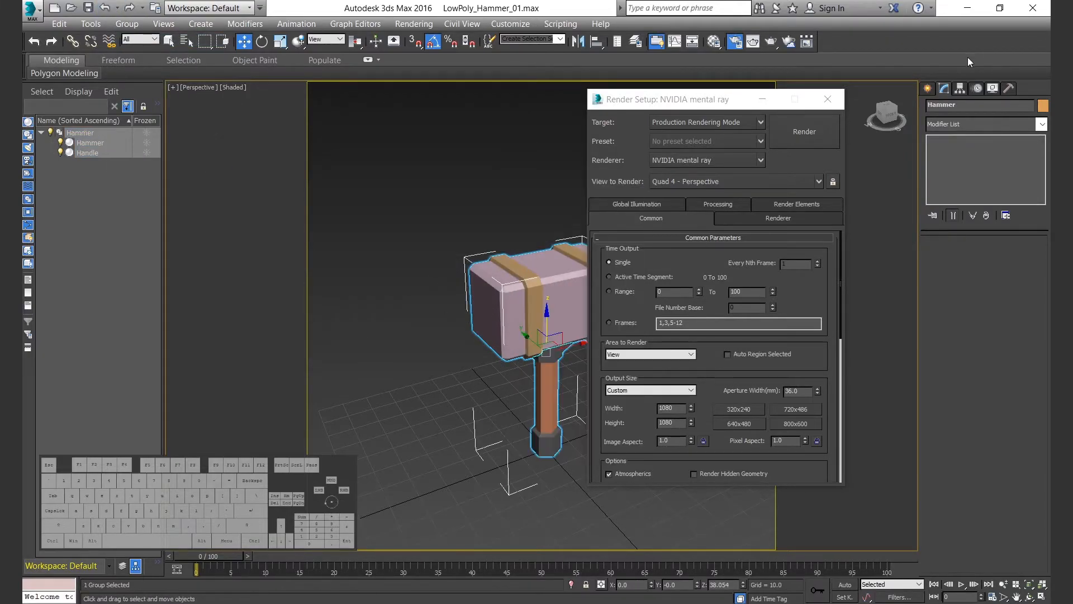
# Move the Hammer group's pivot to Z 0 at the base of the handle and close the Render Setup window
pyautogui.click(960, 89)
pyautogui.click(983, 171)
pyautogui.rightClick(743, 584)
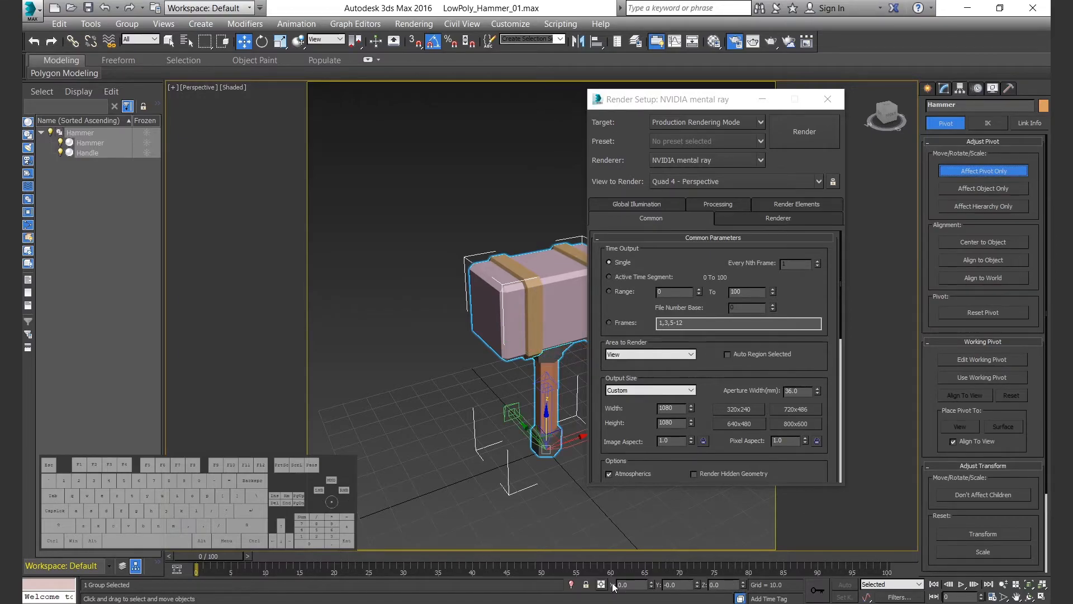
pyautogui.press('e')
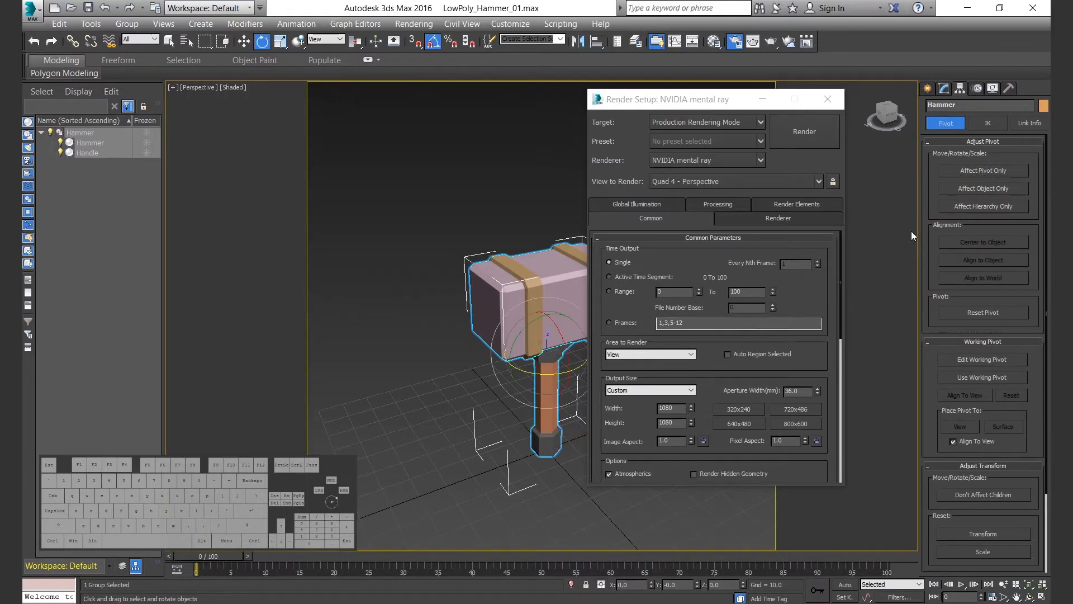
pyautogui.press('r')
pyautogui.press('e')
pyautogui.press('w')
pyautogui.click(996, 170)
pyautogui.press('r')
pyautogui.press('e')
pyautogui.click(834, 101)
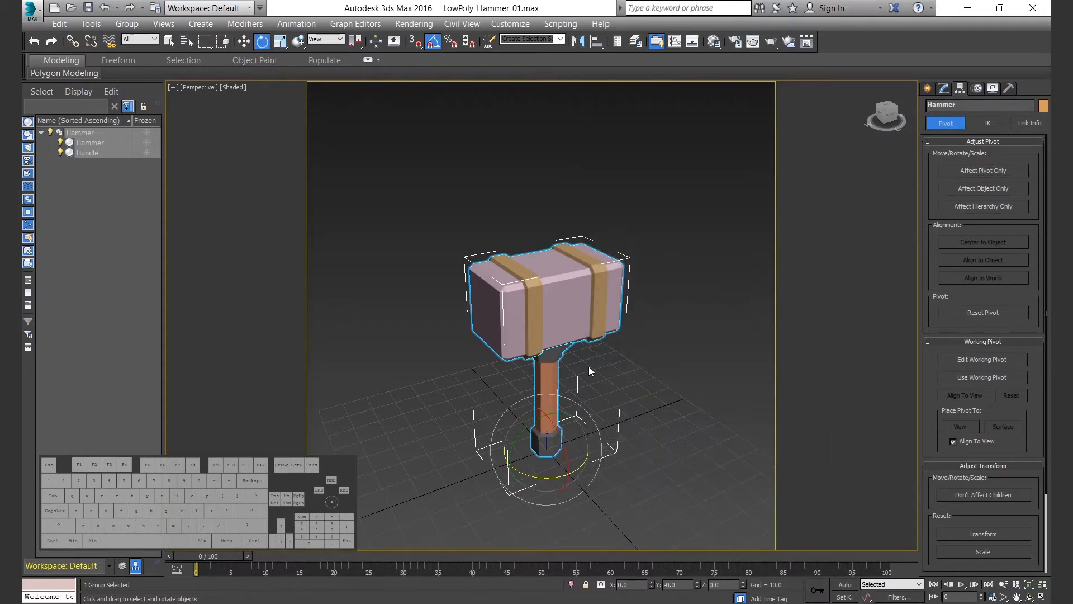
# Frame the hammer from a front corner angle so it fills the Perspective safe frame, render it, and close the render
pyautogui.press('f')
pyautogui.press('p')
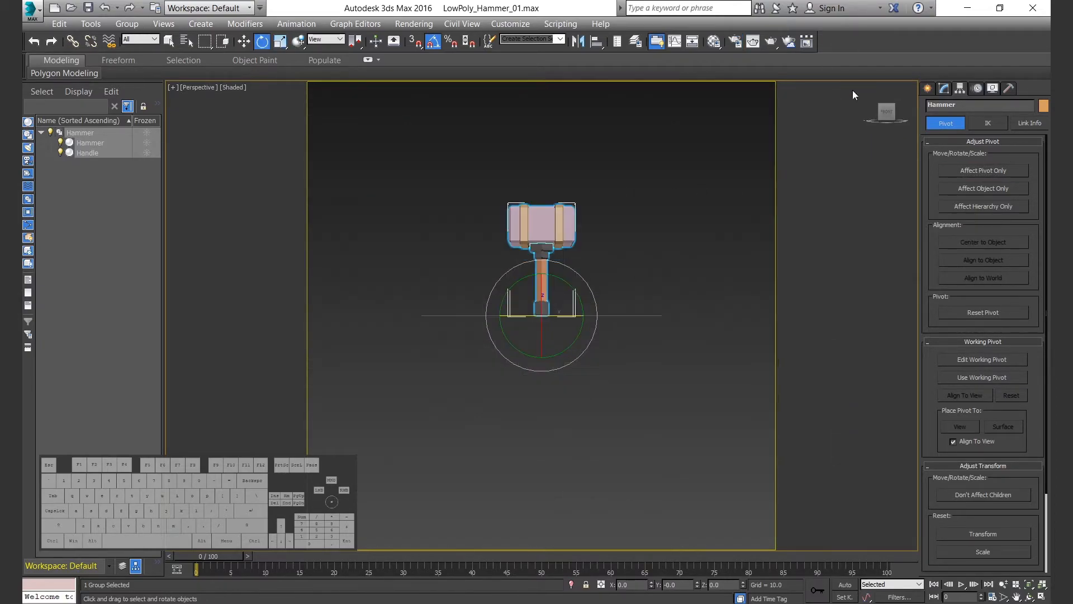
pyautogui.press('z')
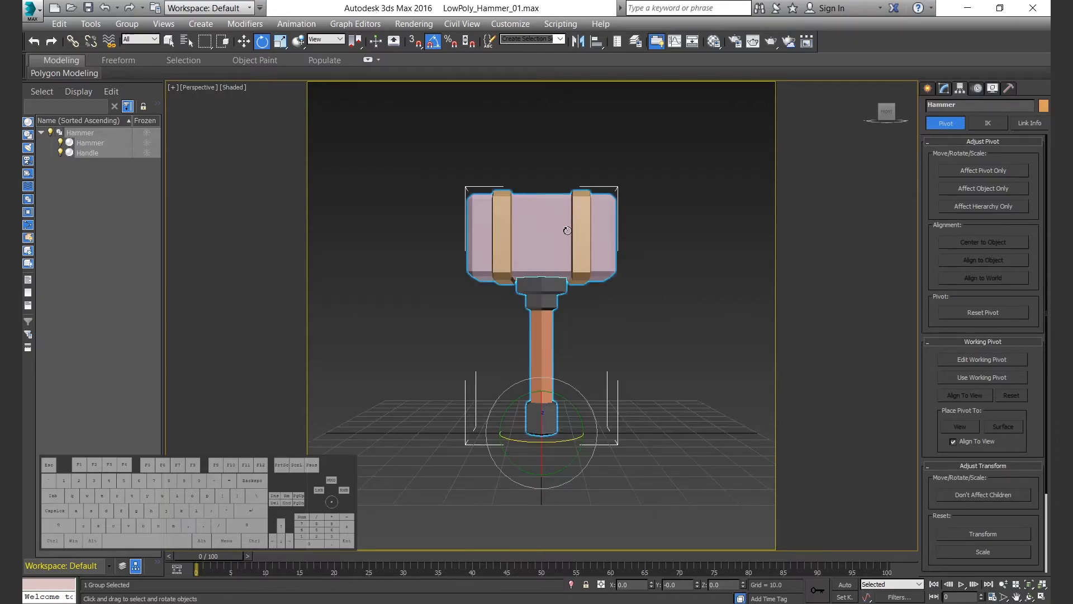
pyautogui.press('w')
pyautogui.scroll(4, 551, 300)
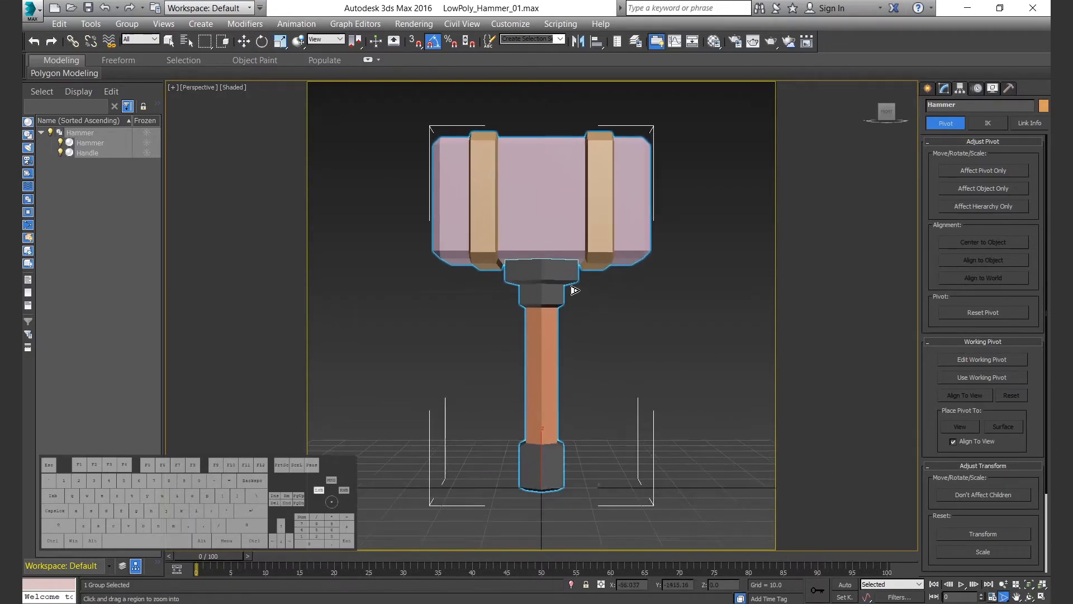
pyautogui.keyDown('alt'); pyautogui.moveTo(558, 270); pyautogui.dragTo(544, 263, button='middle'); pyautogui.keyUp('alt')
pyautogui.click(873, 86)
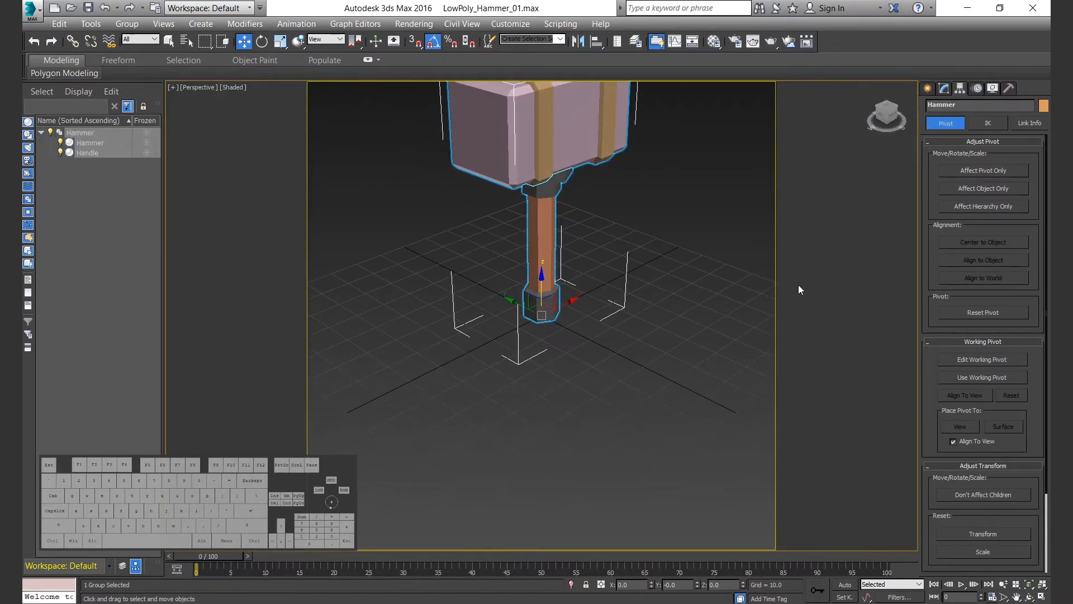
pyautogui.click(887, 104)
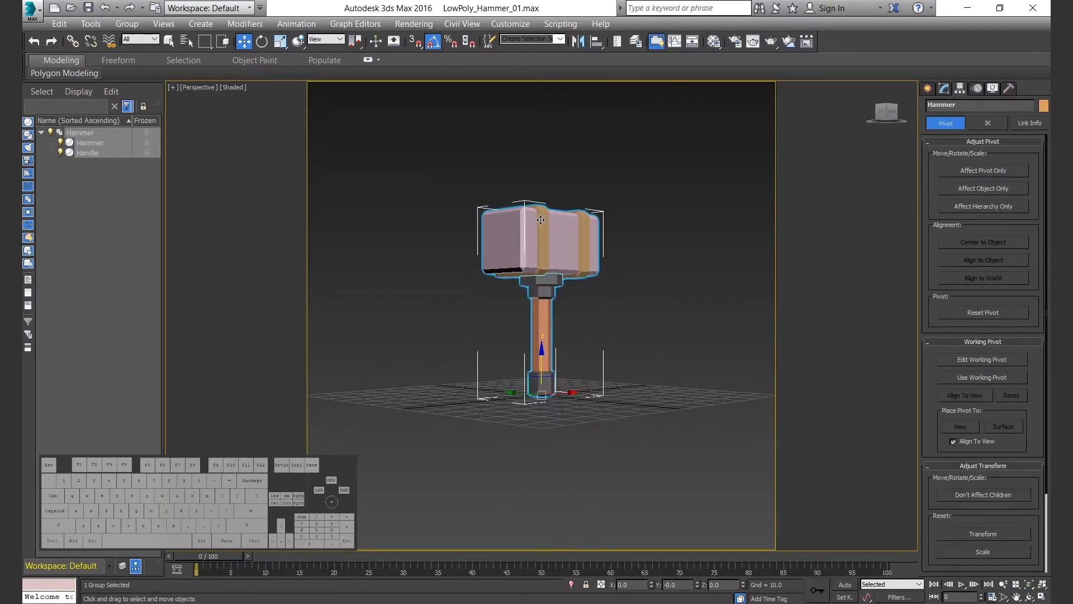
pyautogui.click(877, 123)
pyautogui.click(1004, 596)
pyautogui.moveTo(609, 350); pyautogui.dragTo(592, 317)
pyautogui.moveTo(605, 321); pyautogui.dragTo(606, 340, button='middle')
pyautogui.press('w')
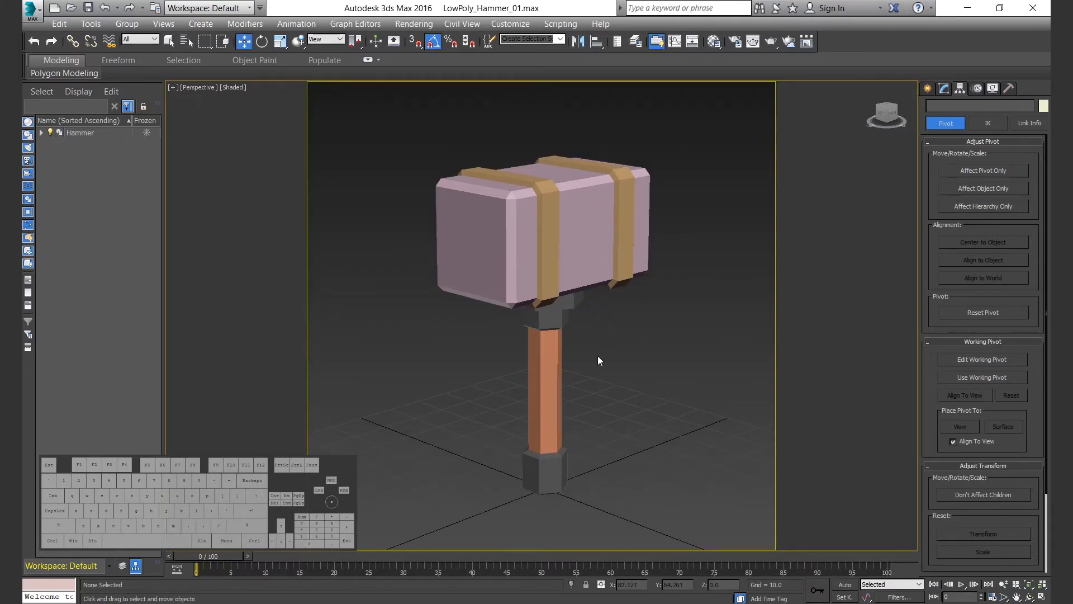
pyautogui.hotkey('shift', 'q')
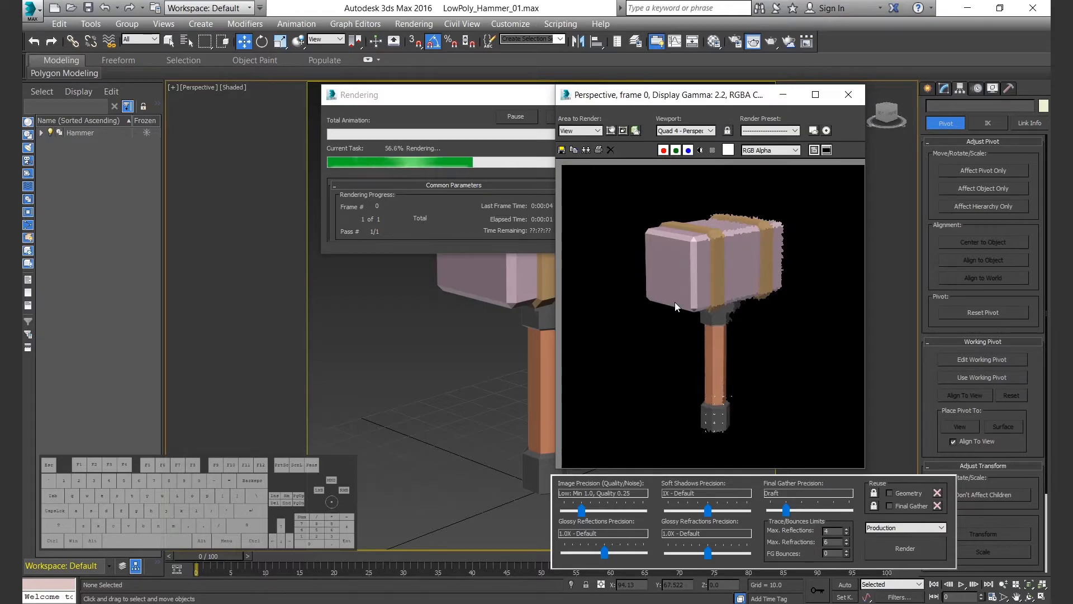
pyautogui.click(849, 95)
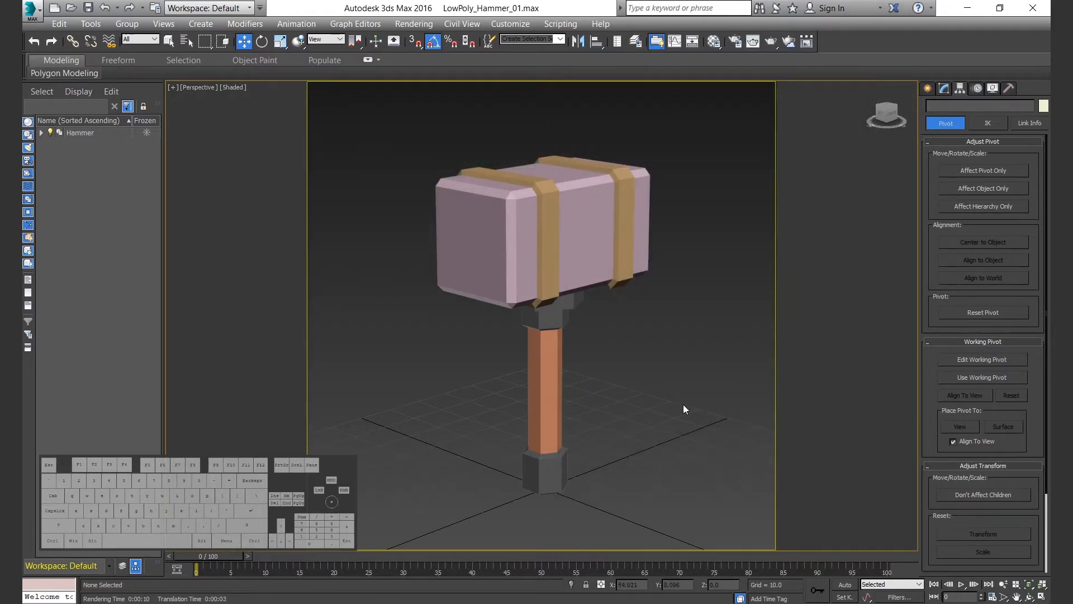
# Create a standard Skylight on the ground grid beside the hammer's handle
pyautogui.click(928, 88)
pyautogui.click(960, 108)
pyautogui.click(973, 126)
pyautogui.click(967, 143)
pyautogui.click(1013, 200)
pyautogui.click(655, 462)
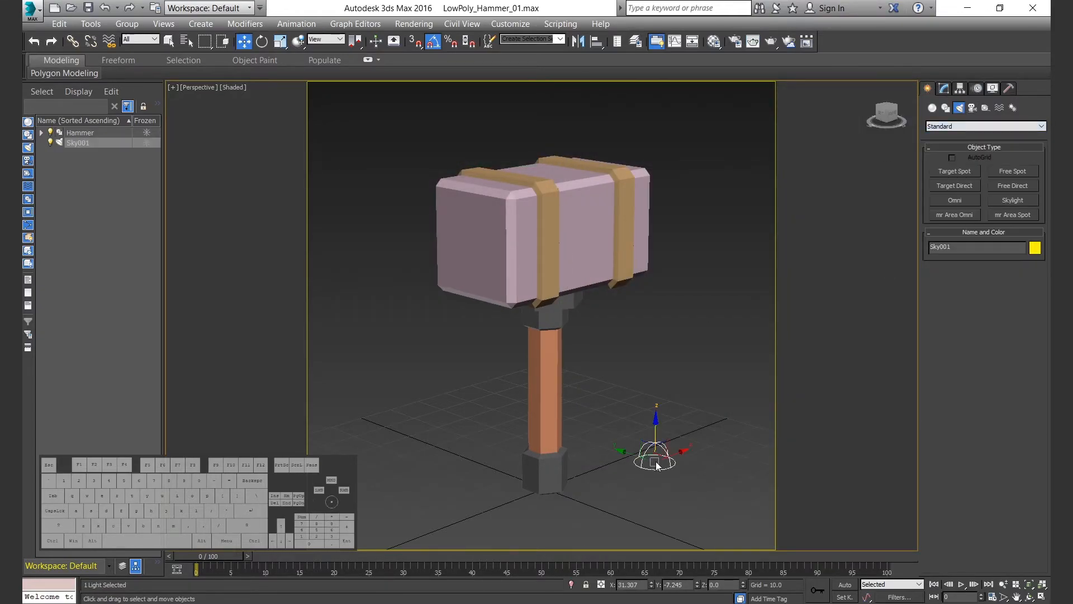
# Rename the new skylight SkyFillLight
pyautogui.click(945, 88)
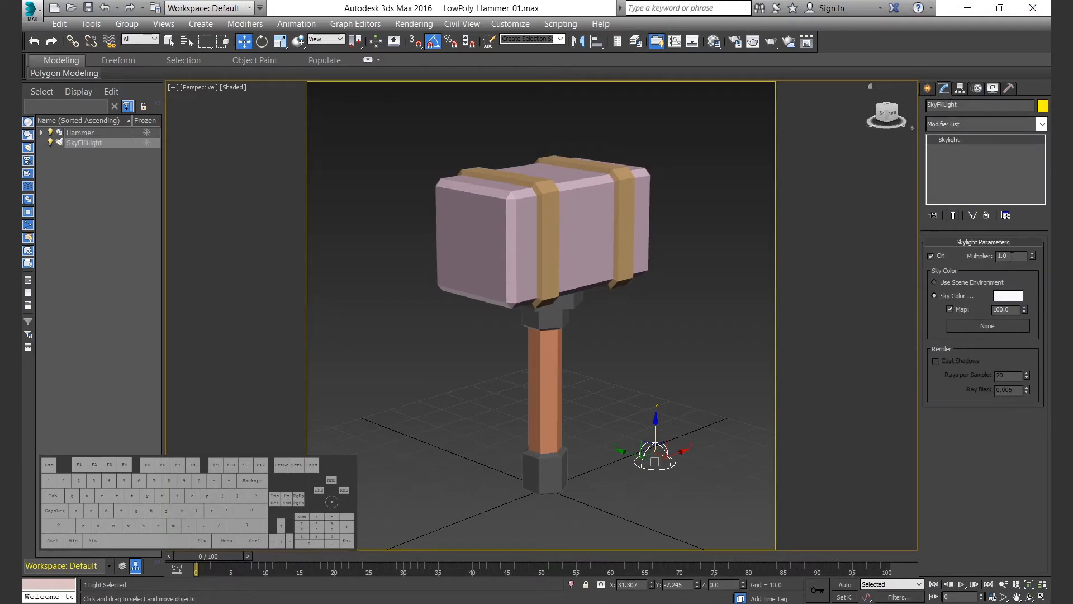
pyautogui.click(1013, 257)
pyautogui.click(659, 192)
pyautogui.click(650, 453)
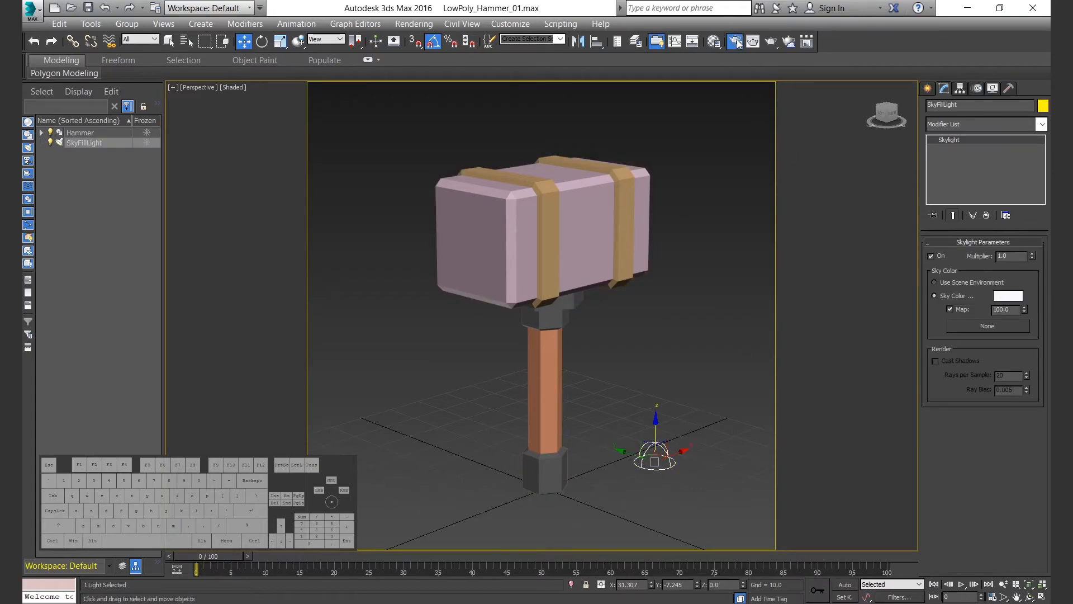
pyautogui.click(736, 42)
pyautogui.click(736, 42)
# Create a Target Spot aimed at the hammer head in the Left view and position it at X 200, Y 400, Z 400
pyautogui.hotkey('alt', 'w')
pyautogui.scroll(3, 425, 397)
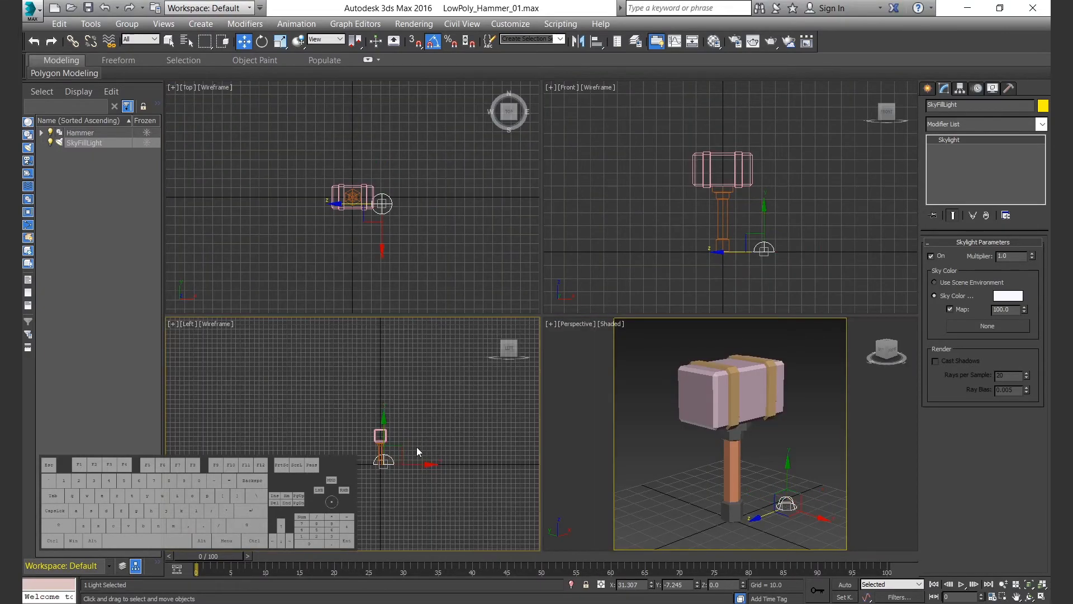
pyautogui.click(928, 88)
pyautogui.click(955, 171)
pyautogui.moveTo(213, 351); pyautogui.dragTo(381, 436)
pyautogui.write('w')
pyautogui.write('400')
pyautogui.press('Tab')
pyautogui.press('Return')
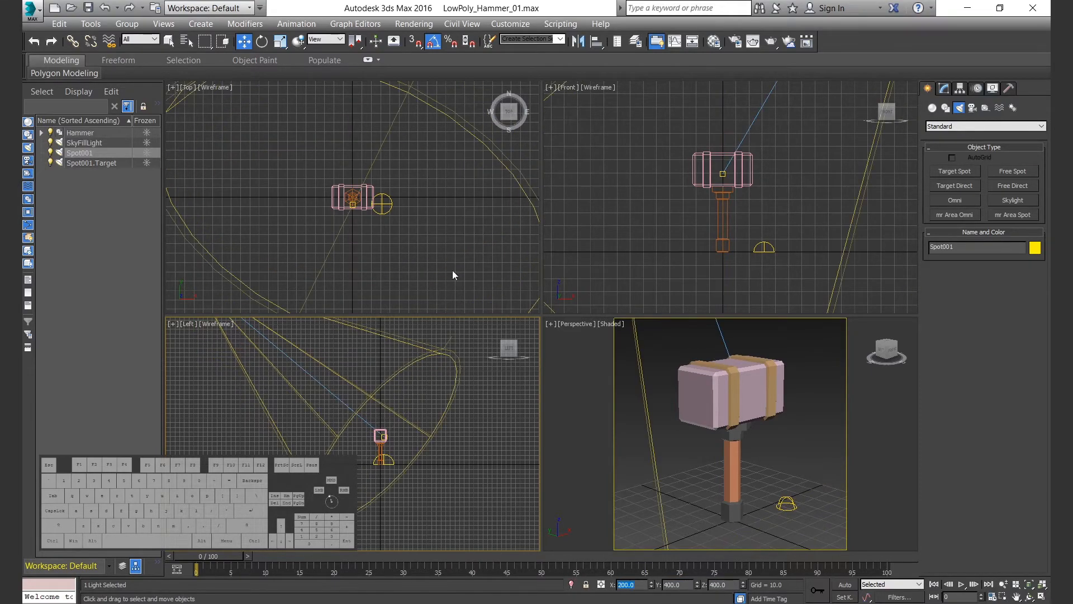
# Rename the spotlight SpotKeyLight and turn on its shadows using Ray Traced Shadows
pyautogui.click(944, 89)
pyautogui.press('BackSpace')
pyautogui.write('KeyLi')
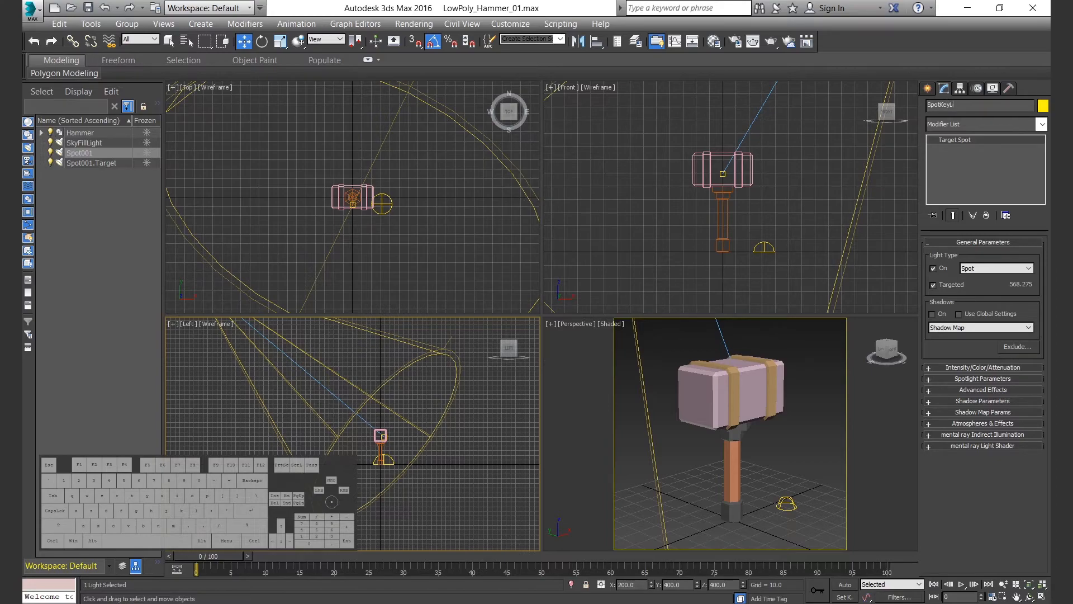
pyautogui.click(943, 314)
pyautogui.click(981, 327)
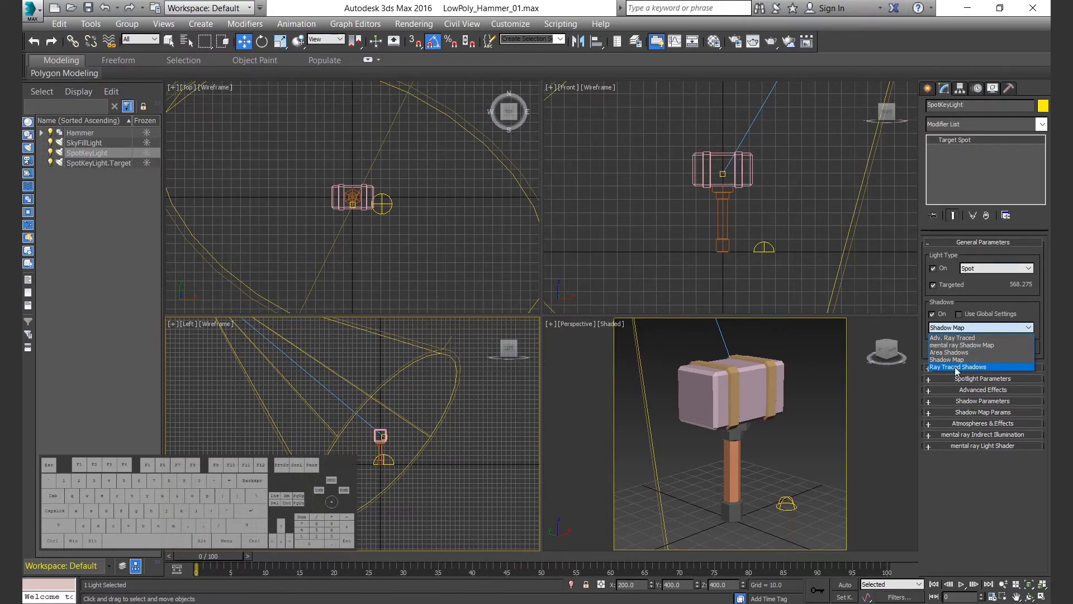
pyautogui.click(961, 359)
pyautogui.click(983, 368)
pyautogui.click(962, 367)
# Set SpotKeyLight's Hotspot/Beam to 80 and its Falloff/Field to 120
pyautogui.click(983, 379)
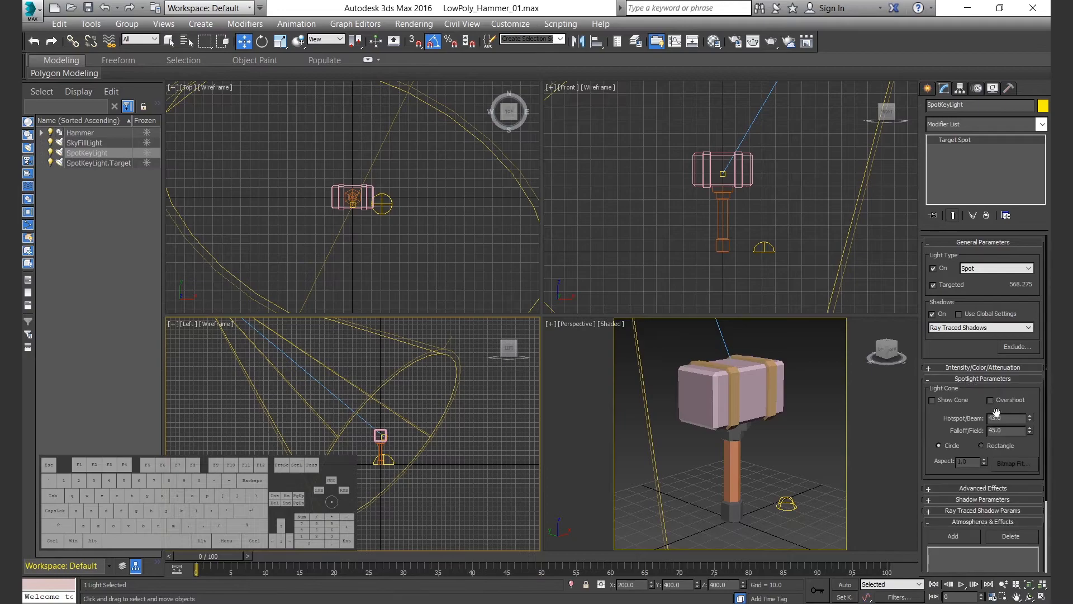
pyautogui.write('80')
pyautogui.press('Tab')
pyautogui.write('120')
pyautogui.press('Return')
# Render the Perspective view and examine the handle up close in the rendered frame
pyautogui.click(806, 439)
pyautogui.hotkey('shift', 'q')
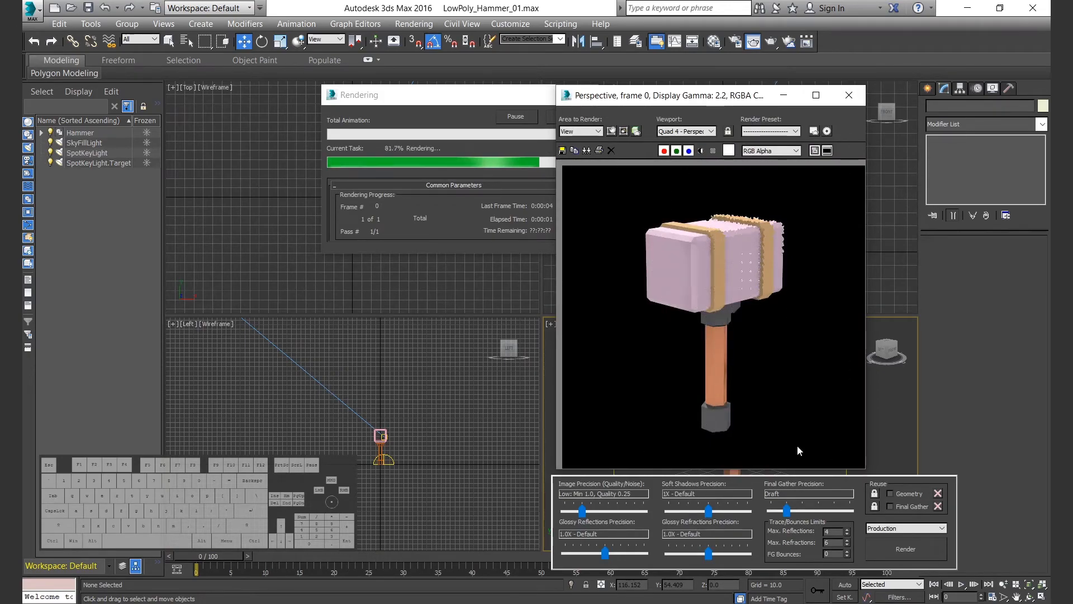
pyautogui.scroll(1, 716, 378)
pyautogui.scroll(-1, 726, 360)
pyautogui.scroll(1, 727, 364)
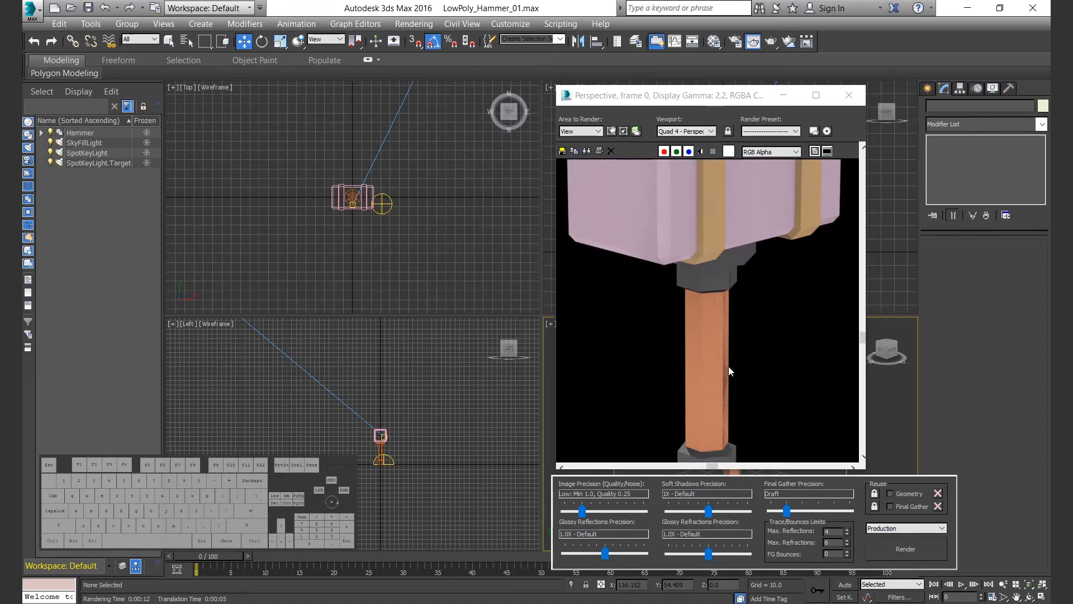
# Reset WoodColor's Glossiness to 0 and render the Perspective view again
pyautogui.press('m')
pyautogui.click(770, 276)
pyautogui.click(726, 435)
pyautogui.rightClick(693, 459)
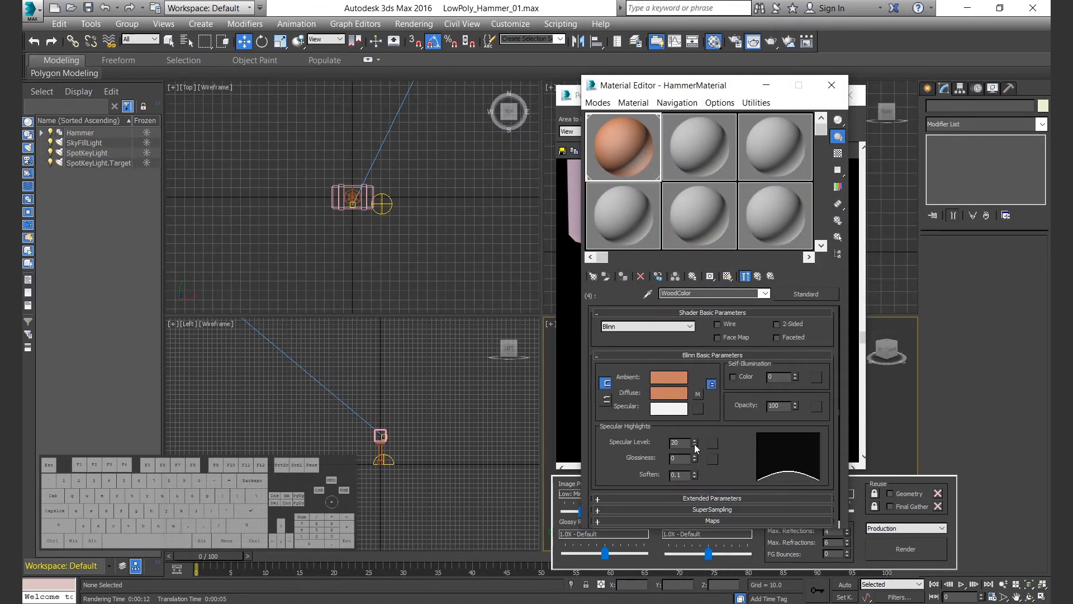
pyautogui.click(769, 88)
pyautogui.click(907, 550)
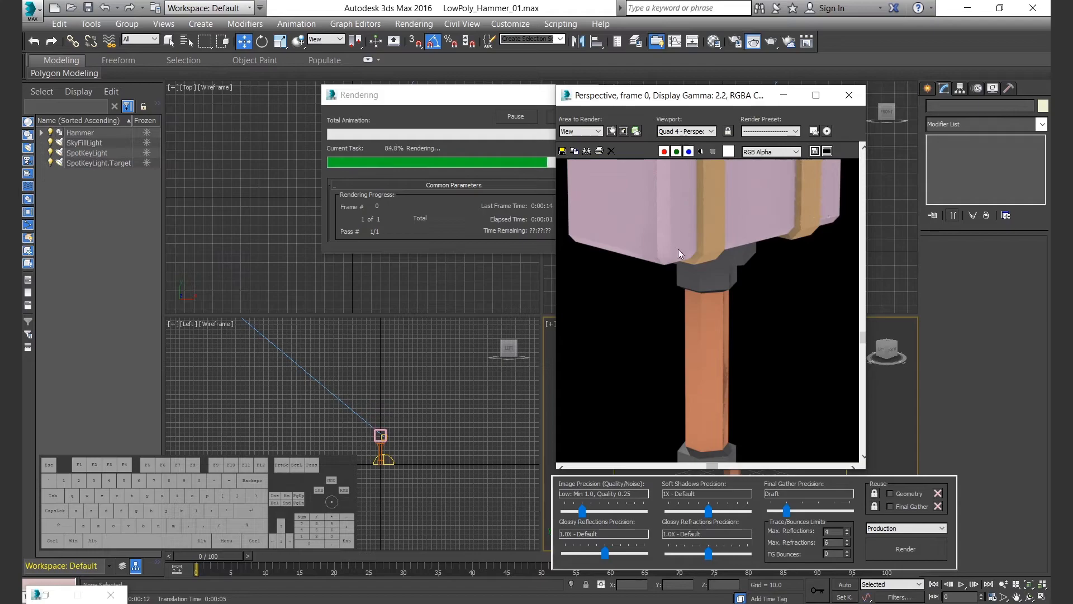
# Set WoodColor's Glossiness to 10, readjust its Specular Level, and render the Perspective view again
pyautogui.press('m')
pyautogui.rightClick(695, 446)
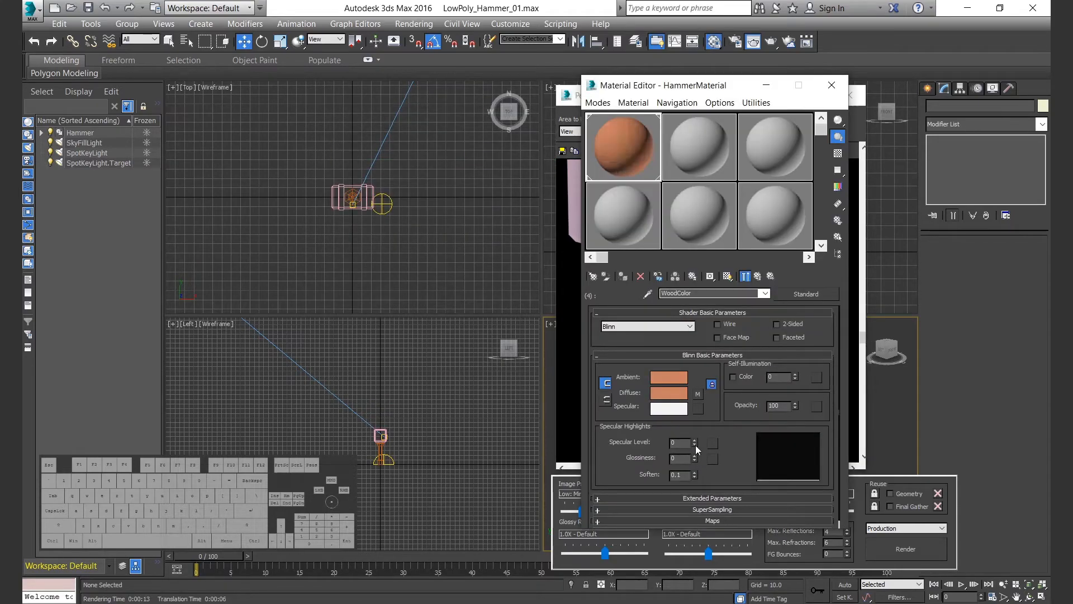
pyautogui.click(695, 456)
pyautogui.write('10')
pyautogui.moveTo(692, 447); pyautogui.dragTo(696, 440)
pyautogui.click(832, 85)
pyautogui.hotkey('shift', 'q')
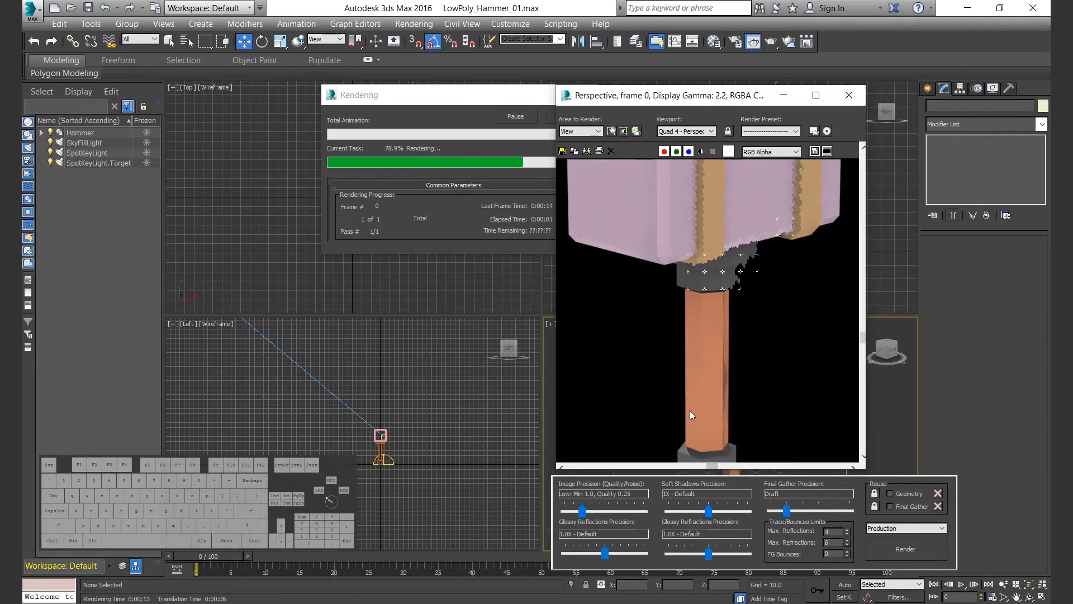
# Rotate the Hammer group -10 degrees about the Z axis and render the Perspective view
pyautogui.click(847, 95)
pyautogui.click(732, 487)
pyautogui.press('e')
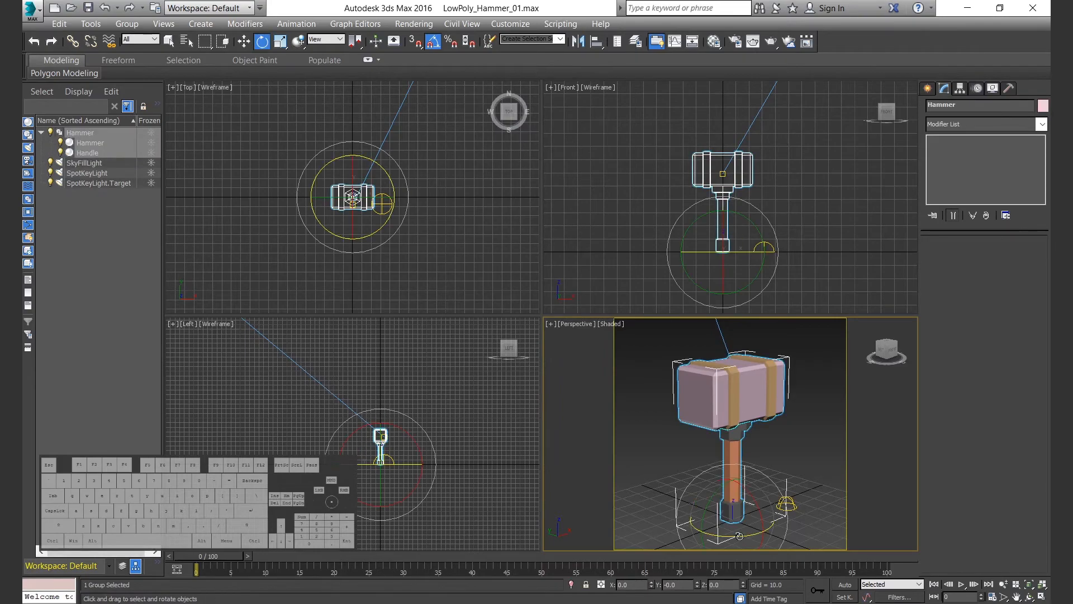
pyautogui.moveTo(740, 537); pyautogui.dragTo(734, 537)
pyautogui.hotkey('shift', 'q')
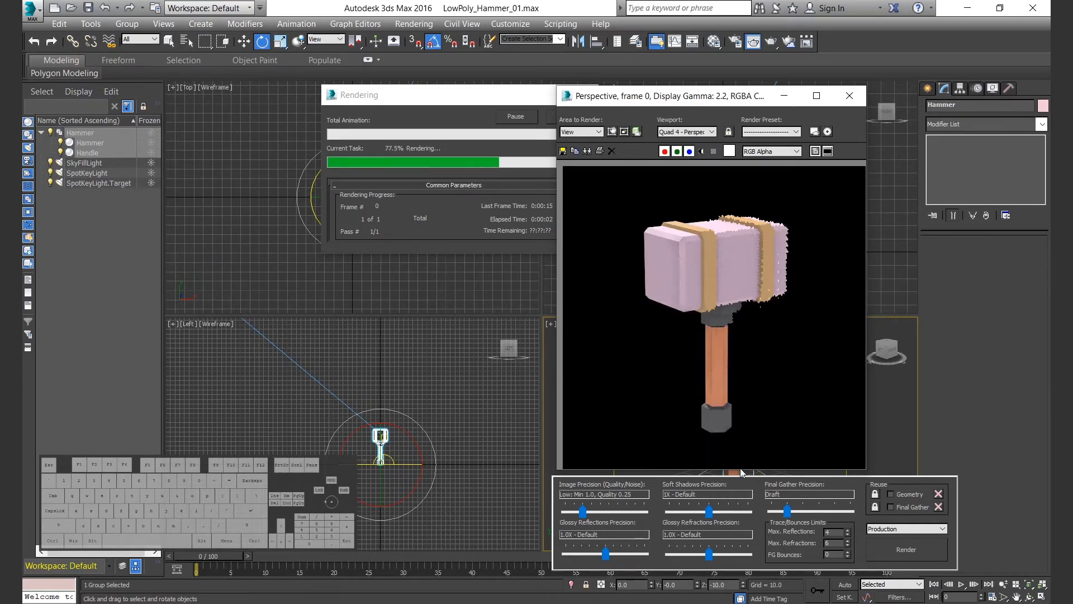
pyautogui.scroll(3, 712, 414)
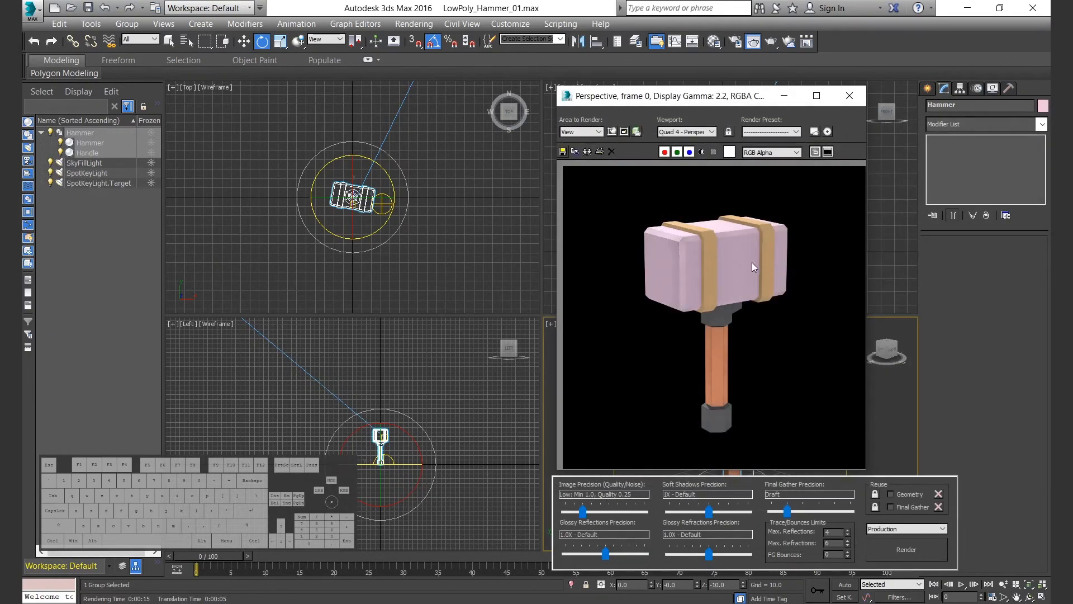
# Set the Bright color of HammerBaseColorMap to saturation 0.2 and value 0.3
pyautogui.click(908, 386)
pyautogui.press('m')
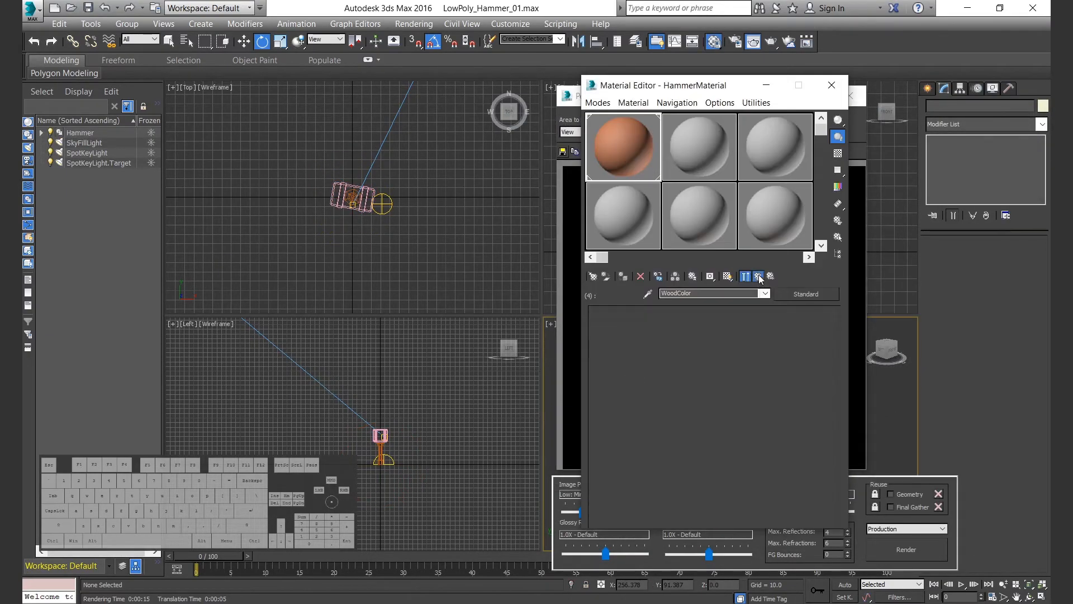
pyautogui.click(757, 276)
pyautogui.click(718, 373)
pyautogui.click(699, 394)
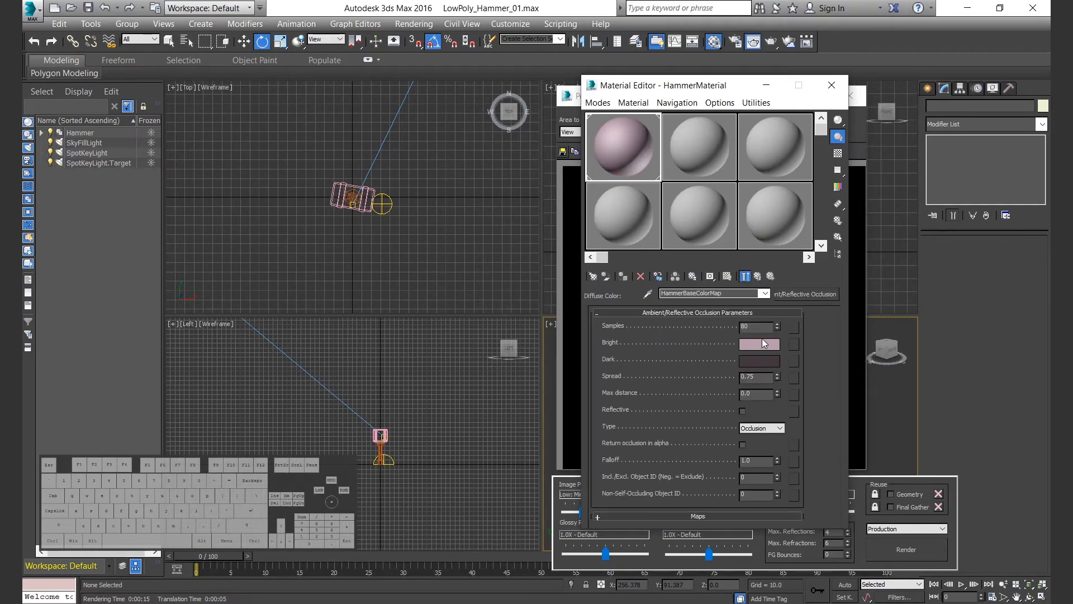
pyautogui.click(761, 342)
pyautogui.write('.3')
pyautogui.press('Return')
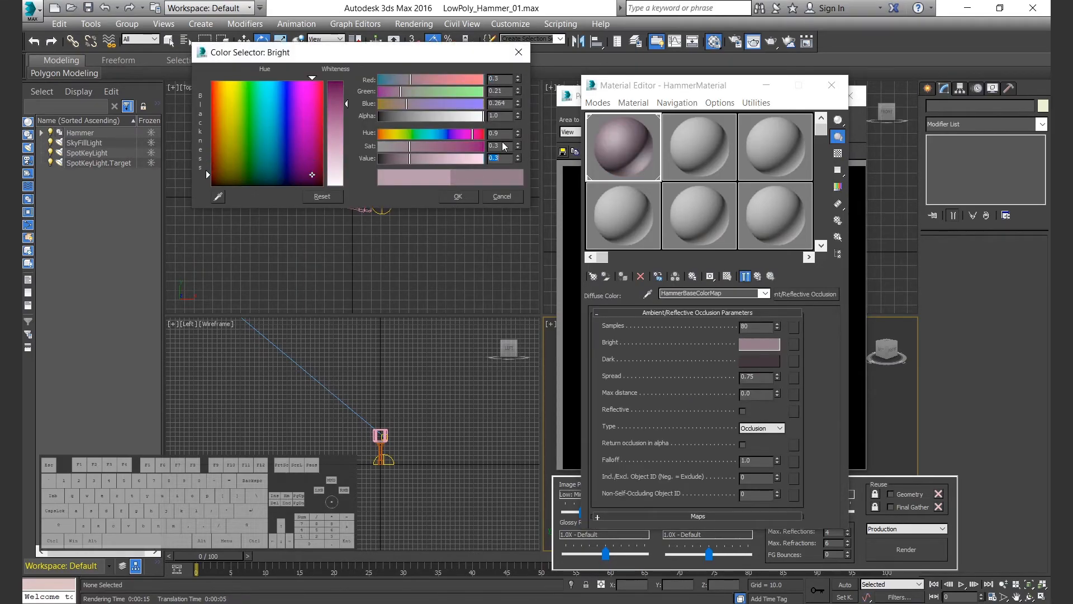
pyautogui.click(458, 196)
# Copy HammerBaseColorMap's Bright color into its Dark color and set the Dark color's value to 0.03
pyautogui.rightClick(768, 345)
pyautogui.click(787, 353)
pyautogui.click(761, 363)
pyautogui.doubleClick(486, 157)
pyautogui.write('.03')
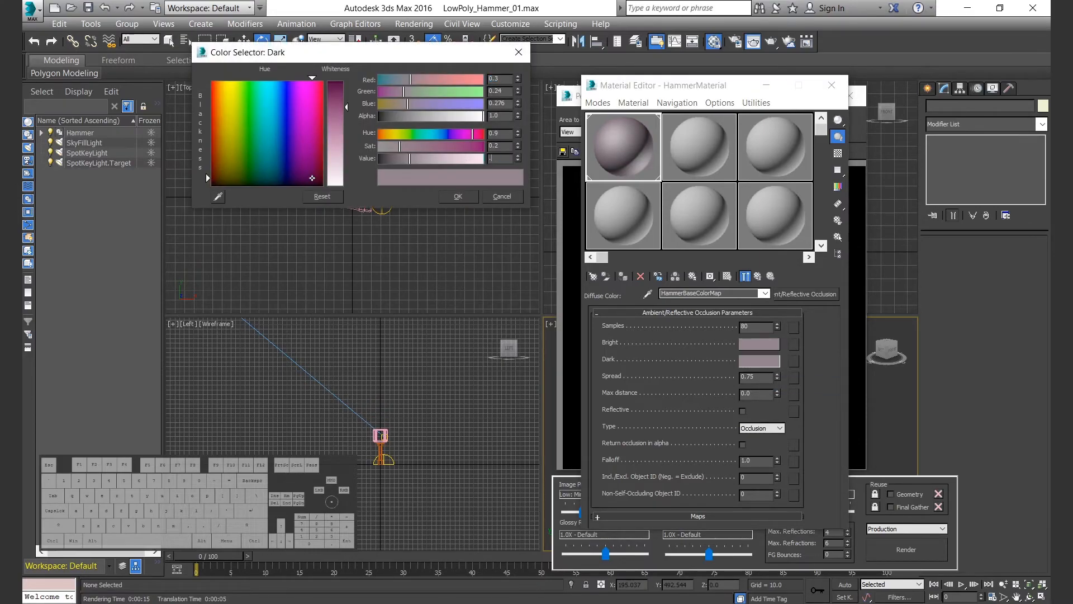
pyautogui.press('Return')
pyautogui.click(466, 195)
pyautogui.click(758, 276)
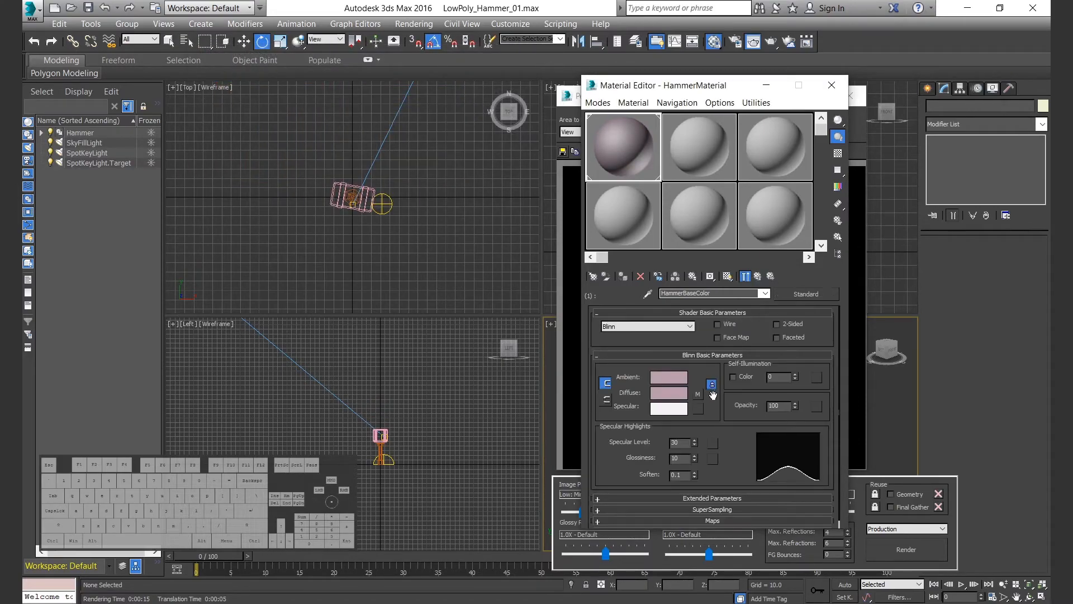
# Paste the copied base color into HammerEdgeColorMap's Bright color and make it slightly lighter
pyautogui.click(749, 405)
pyautogui.rightClick(759, 344)
pyautogui.click(788, 362)
pyautogui.click(759, 344)
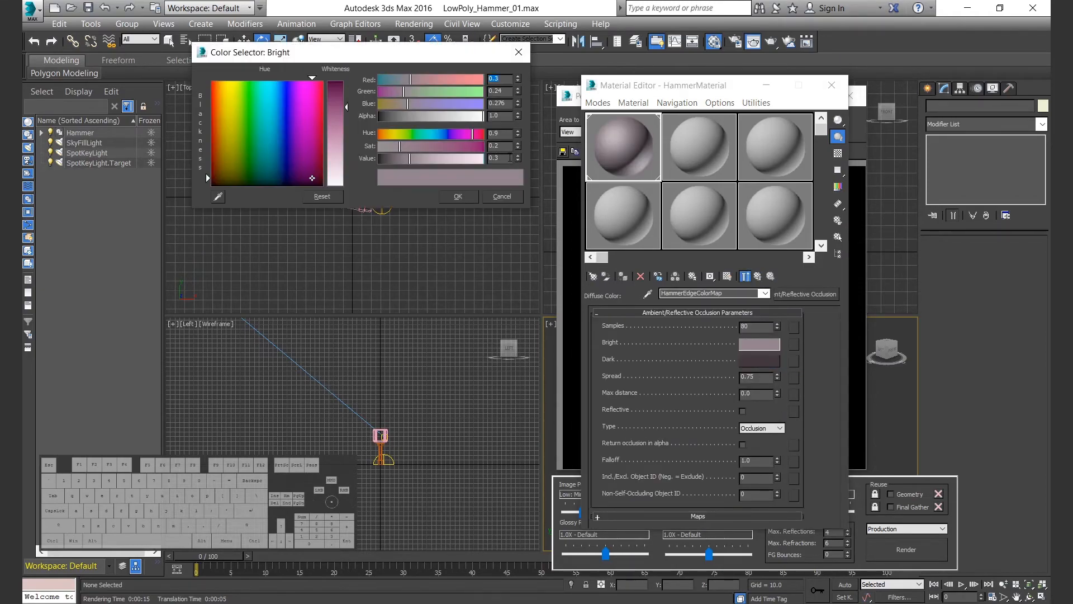
pyautogui.click(458, 196)
# Copy HammerEdgeColorMap's Bright color into its Dark color and set the Dark color's value to 0.035
pyautogui.moveTo(759, 344); pyautogui.dragTo(759, 361)
pyautogui.click(707, 311)
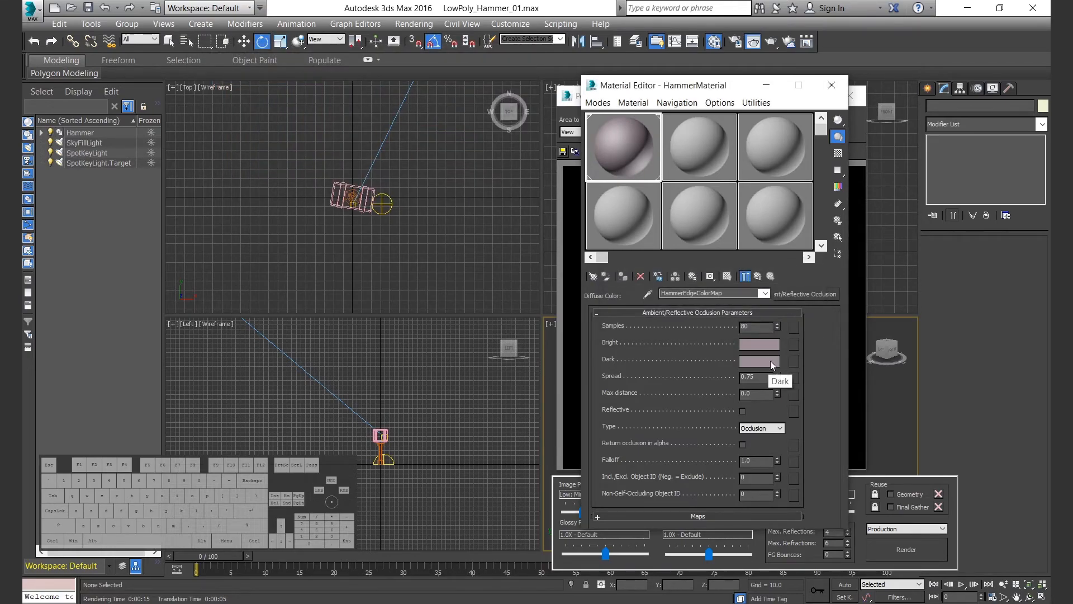
pyautogui.click(767, 360)
pyautogui.click(507, 162)
pyautogui.write('0.035')
pyautogui.press('Return')
pyautogui.click(458, 196)
# Paste the edge map's Bright color into HammerEdgeColor's Diffuse color and render the Perspective view
pyautogui.click(782, 354)
pyautogui.click(757, 277)
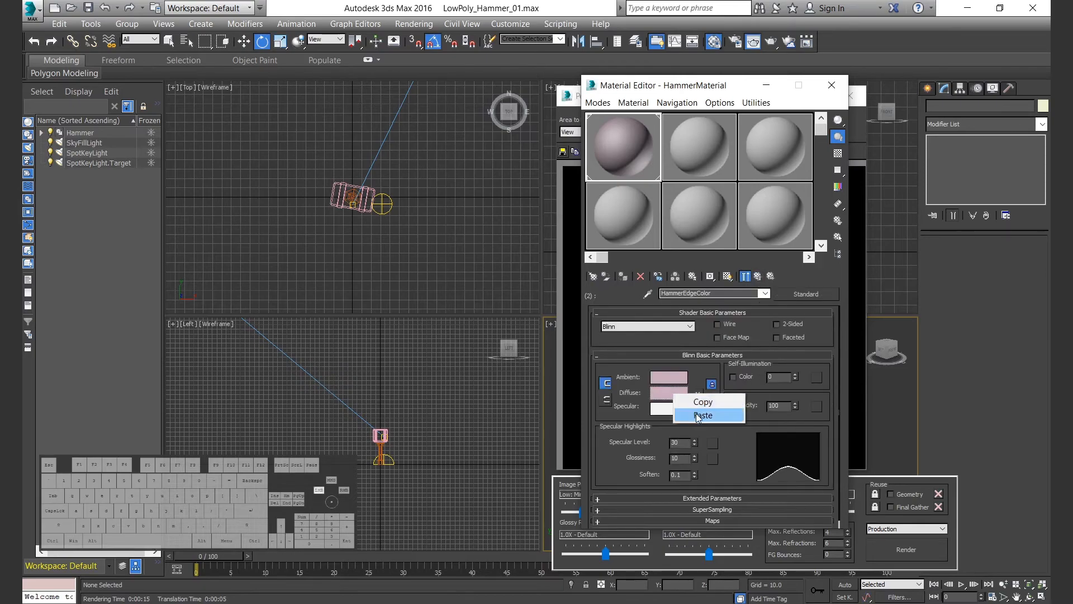
pyautogui.click(767, 85)
pyautogui.click(929, 551)
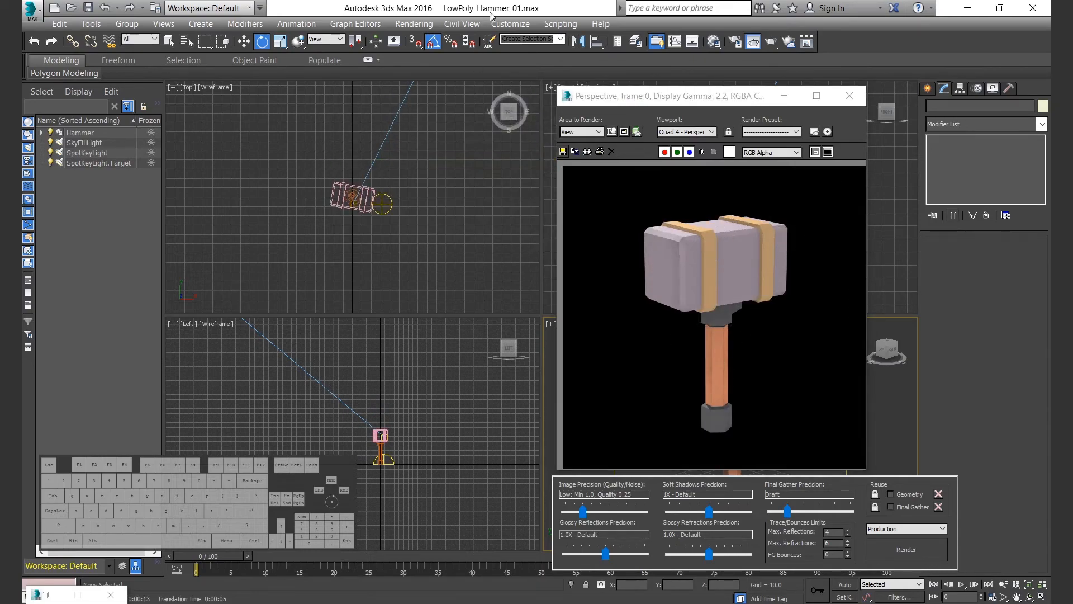
# Change the environment background color from black to a medium gray and render the Perspective view
pyautogui.click(414, 23)
pyautogui.click(434, 189)
pyautogui.click(356, 204)
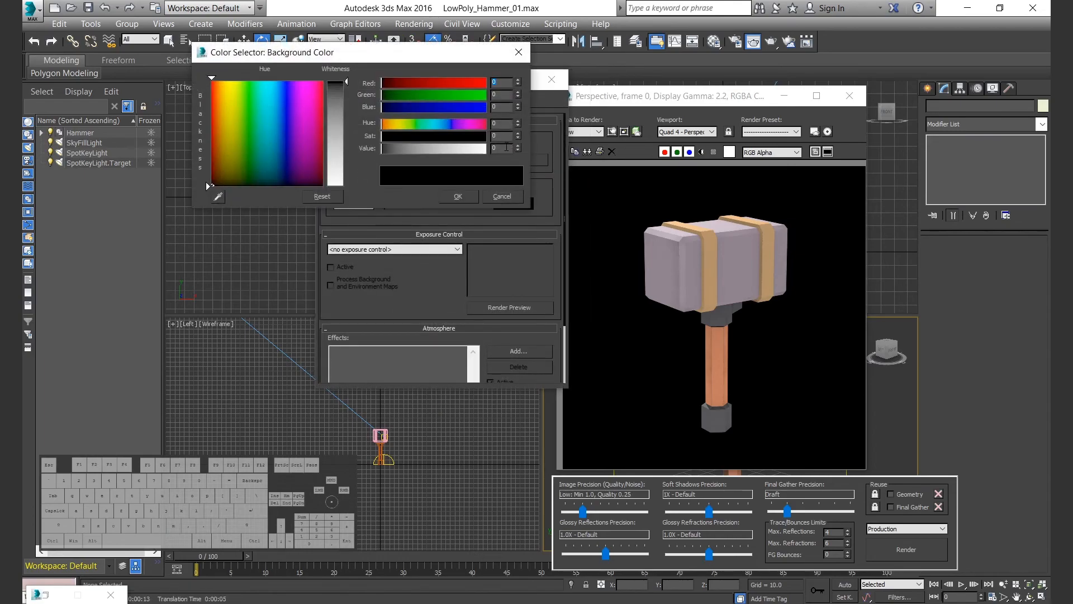
pyautogui.moveTo(518, 149); pyautogui.dragTo(517, 72)
pyautogui.click(459, 196)
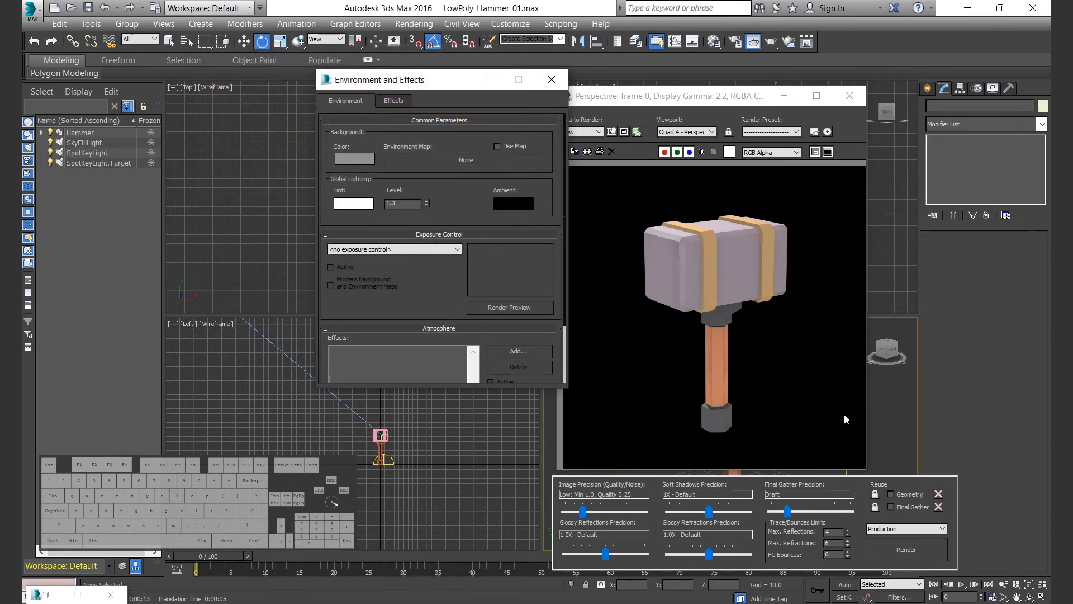
pyautogui.click(933, 551)
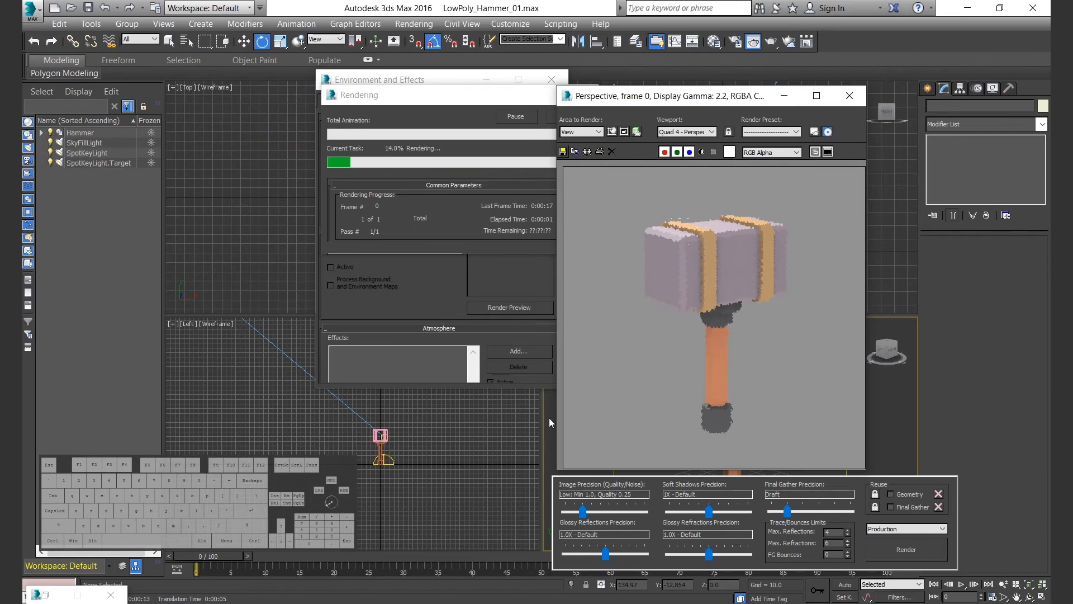
# Lighten the gray environment background color a little and render the Perspective view again
pyautogui.click(355, 203)
pyautogui.write('150')
pyautogui.click(458, 195)
pyautogui.click(933, 551)
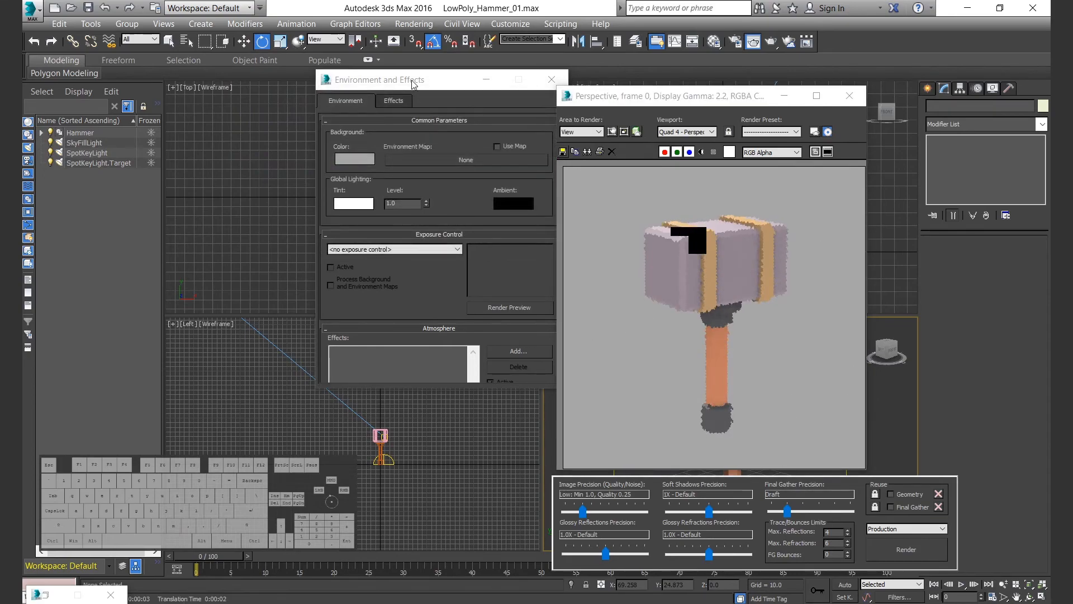
# Set the environment background color's value to 120 and render the Perspective view again
pyautogui.click(359, 160)
pyautogui.click(359, 160)
pyautogui.write('120')
pyautogui.press('Return')
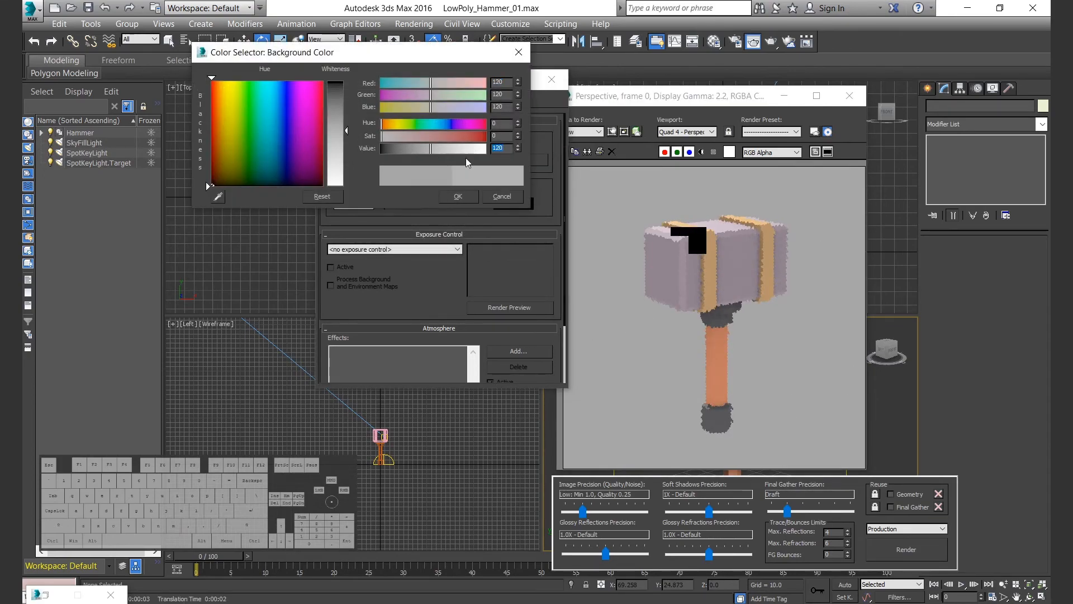
pyautogui.click(458, 197)
pyautogui.click(907, 549)
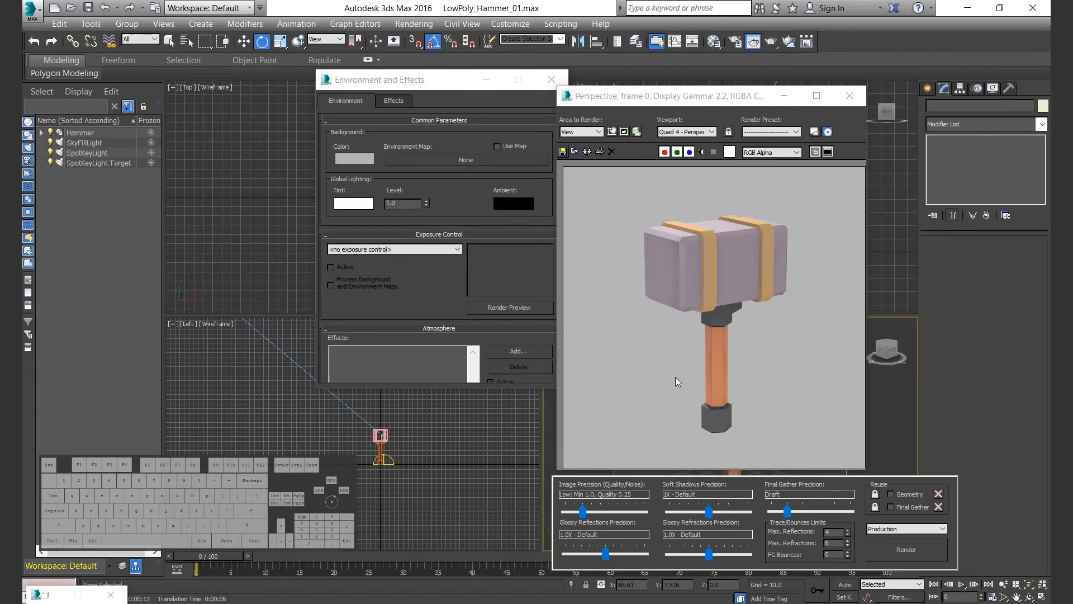
# Save the rendered image in the scenes folder as PNG file LowPoly_Hammer_01, using RGB 48 bit with alpha channel
pyautogui.click(565, 152)
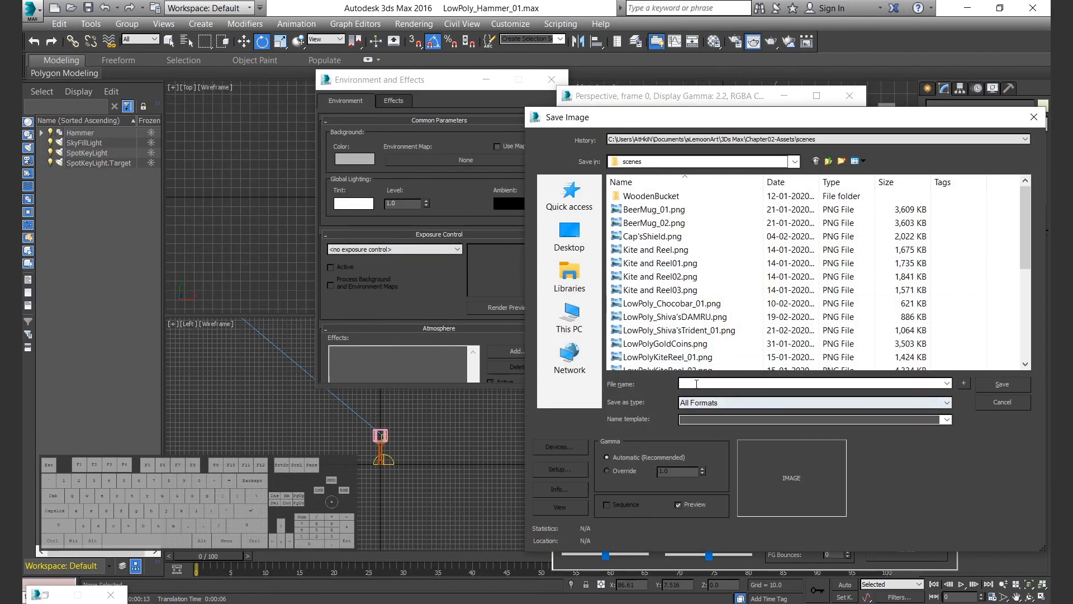
pyautogui.write('LowPoly_Hammer_01')
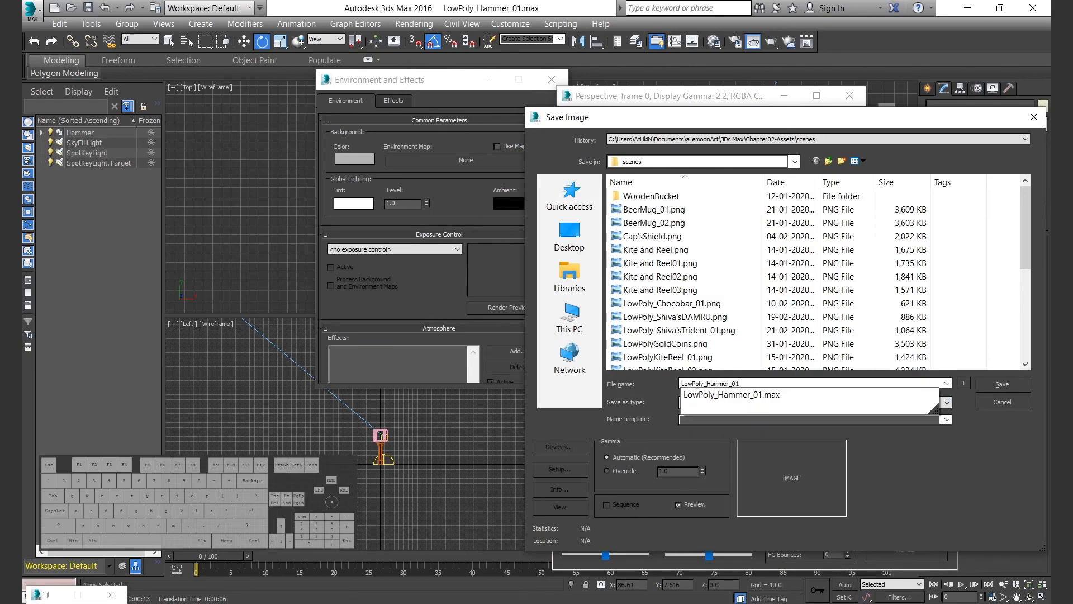
pyautogui.click(998, 384)
pyautogui.click(693, 403)
pyautogui.click(701, 486)
pyautogui.press('Return')
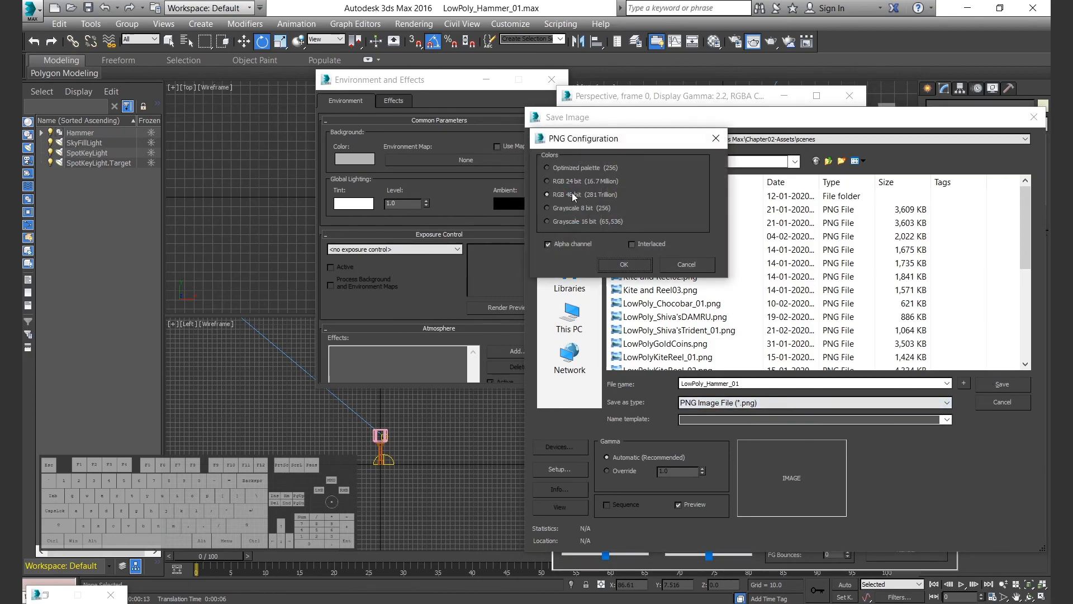
pyautogui.click(623, 264)
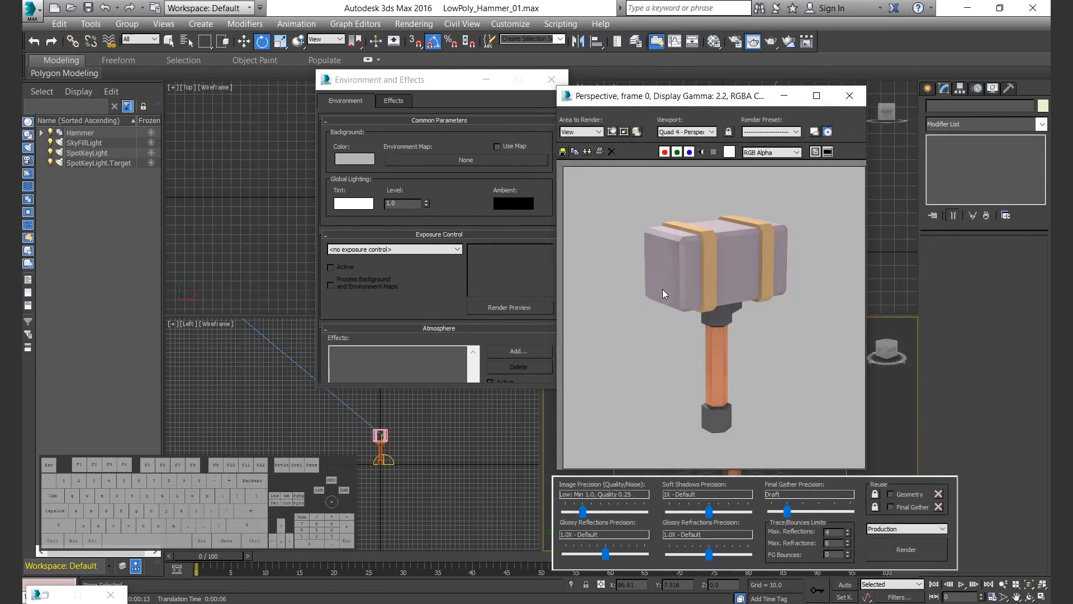
# Close the rendered image and environment settings and maximize the Perspective viewport
pyautogui.click(850, 95)
pyautogui.press('Escape')
pyautogui.hotkey('alt', 'w')
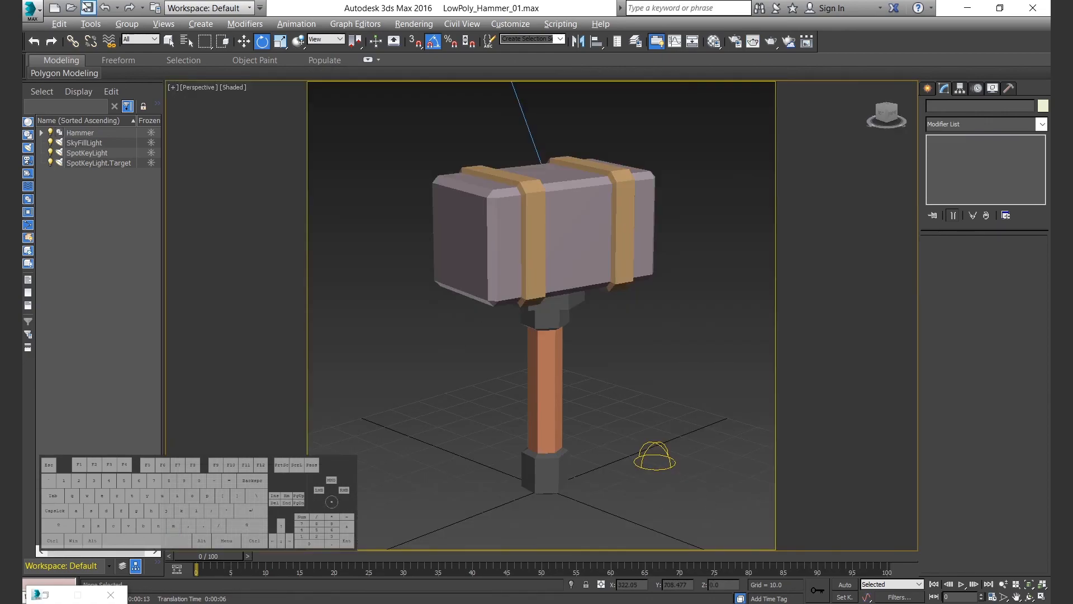